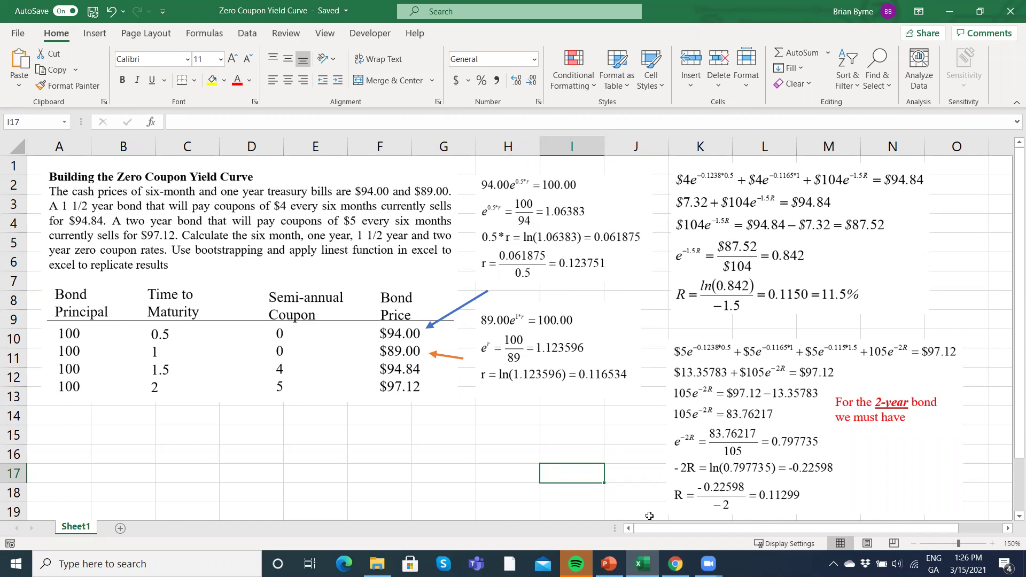
- Switch from Excel to the Wikipedia 'Yield curve' article in Chrome
{"action": "left_click", "coordinate": [675, 564]}
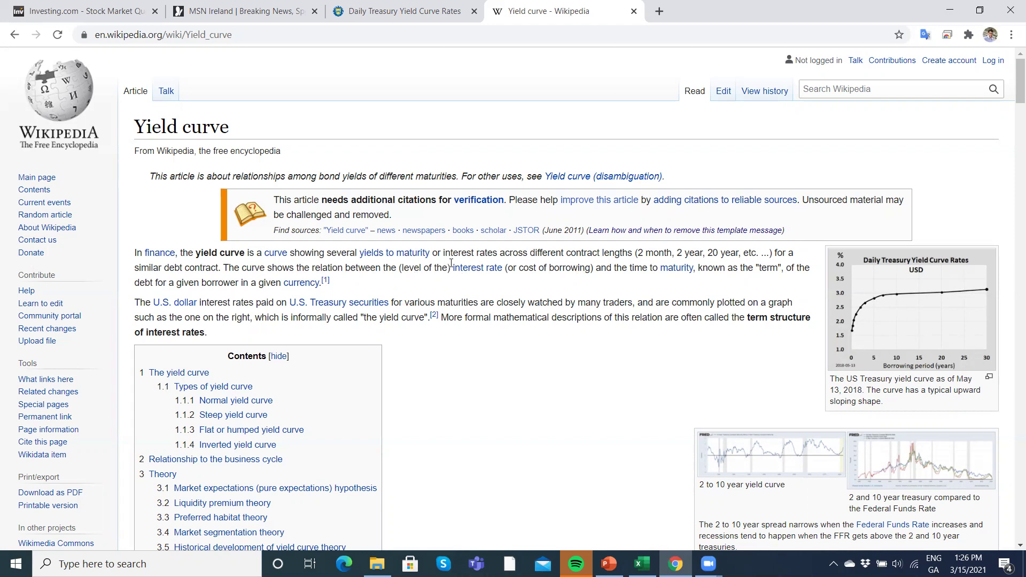
- Preview the article's links and the US Treasury yield curve chart
{"action": "mouse_move", "coordinate": [501, 268]}
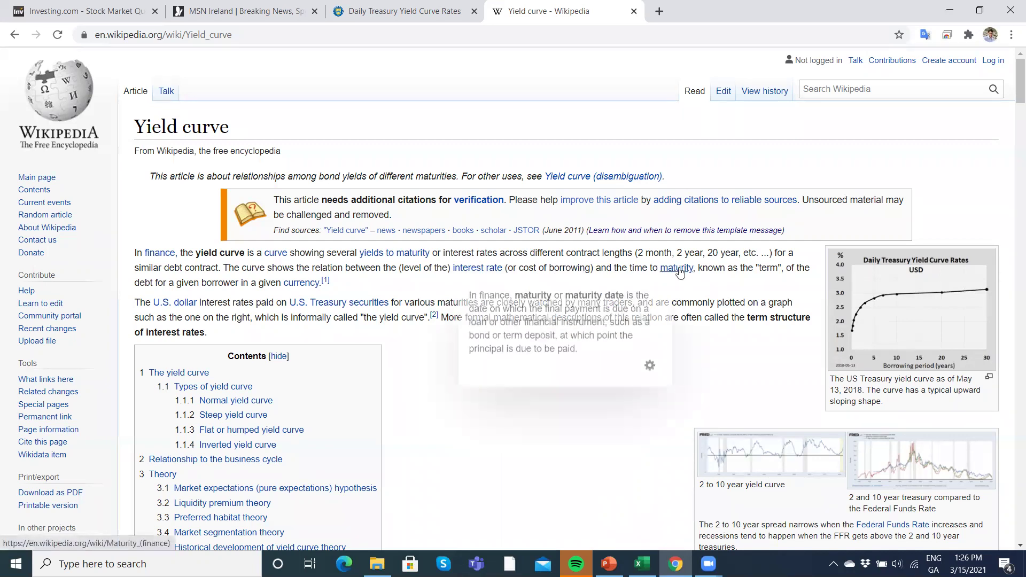
{"action": "mouse_move", "coordinate": [686, 272]}
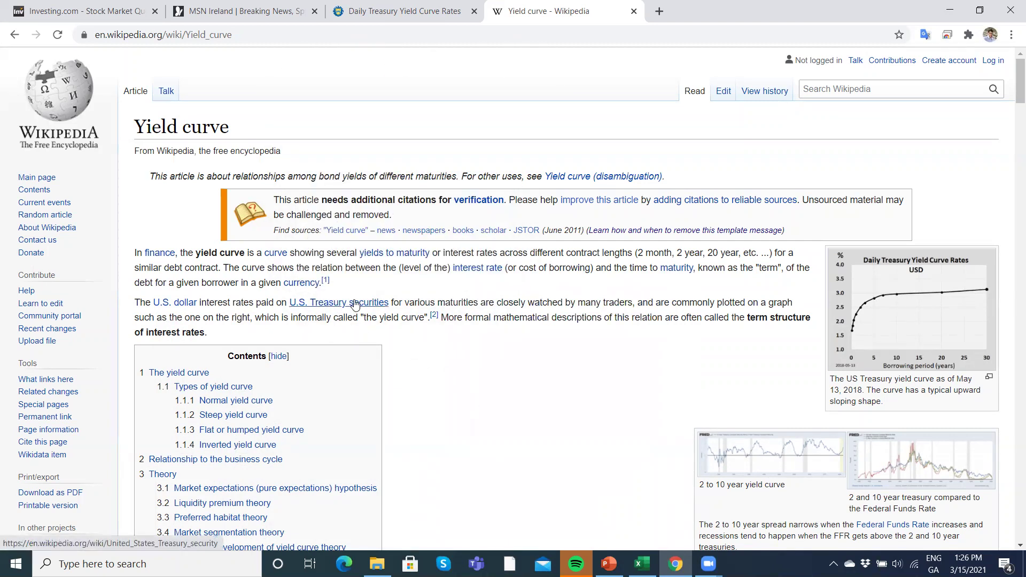
{"action": "mouse_move", "coordinate": [355, 305]}
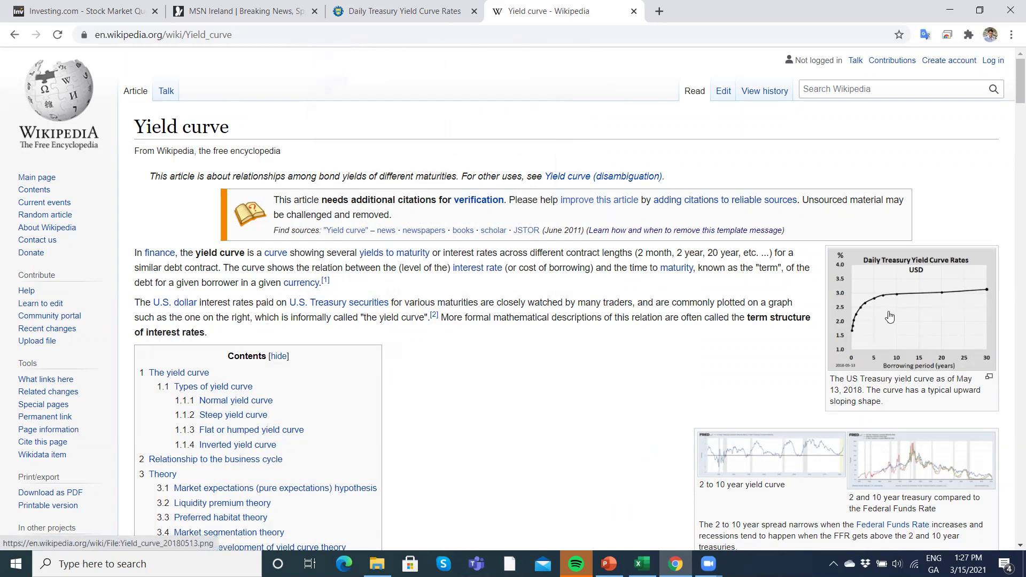
{"action": "left_click", "coordinate": [913, 340]}
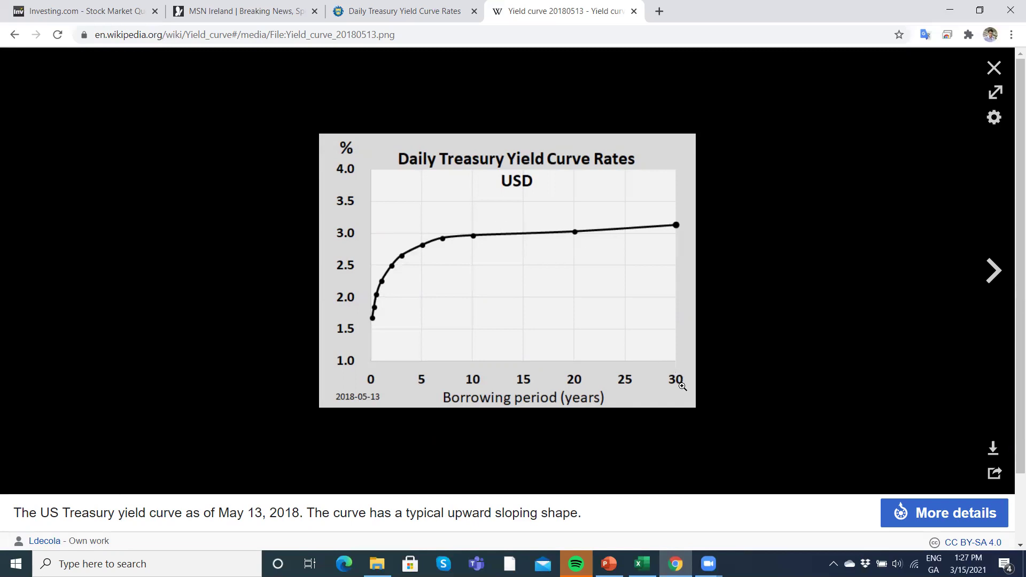
- Look over the Treasury site's March 2021 Daily Treasury Yield Curve Rates table
{"action": "left_click", "coordinate": [410, 14]}
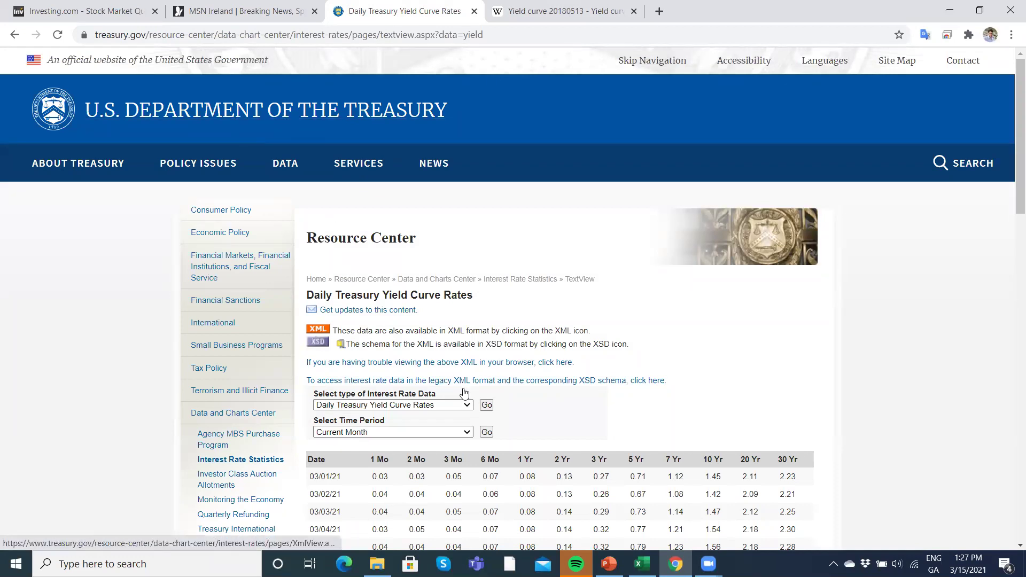
{"action": "scroll", "coordinate": [465, 392], "scroll_direction": "down", "scroll_amount": 1}
{"action": "scroll", "coordinate": [465, 393], "scroll_direction": "down", "scroll_amount": 3}
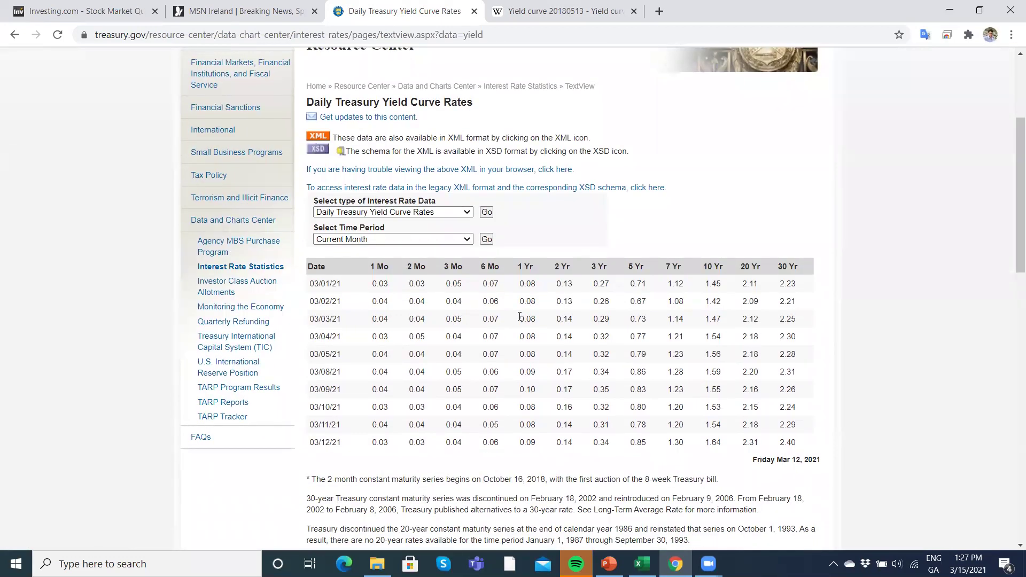
{"action": "scroll", "coordinate": [497, 316], "scroll_direction": "up", "scroll_amount": 1}
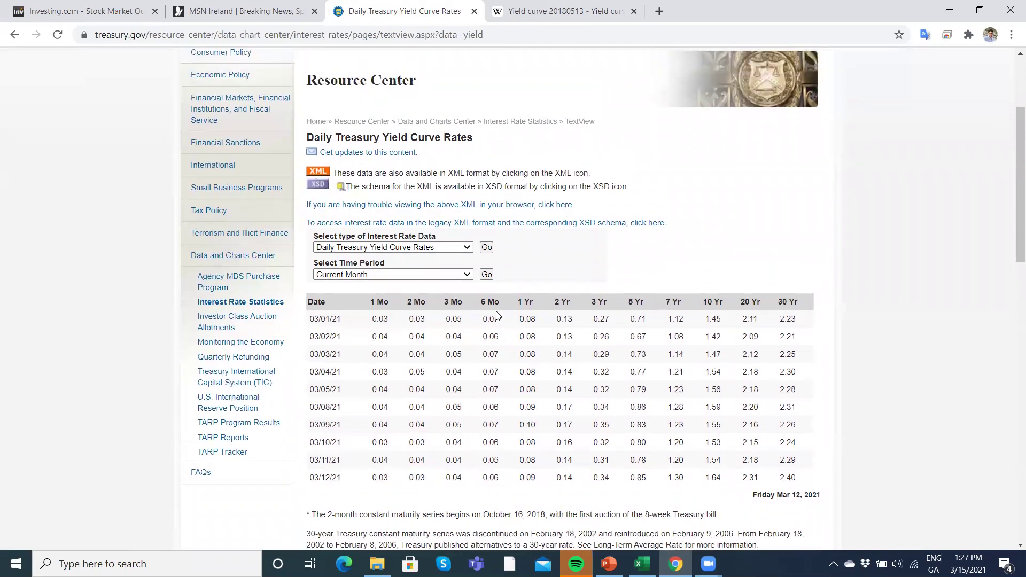
{"action": "scroll", "coordinate": [497, 315], "scroll_direction": "up", "scroll_amount": 3}
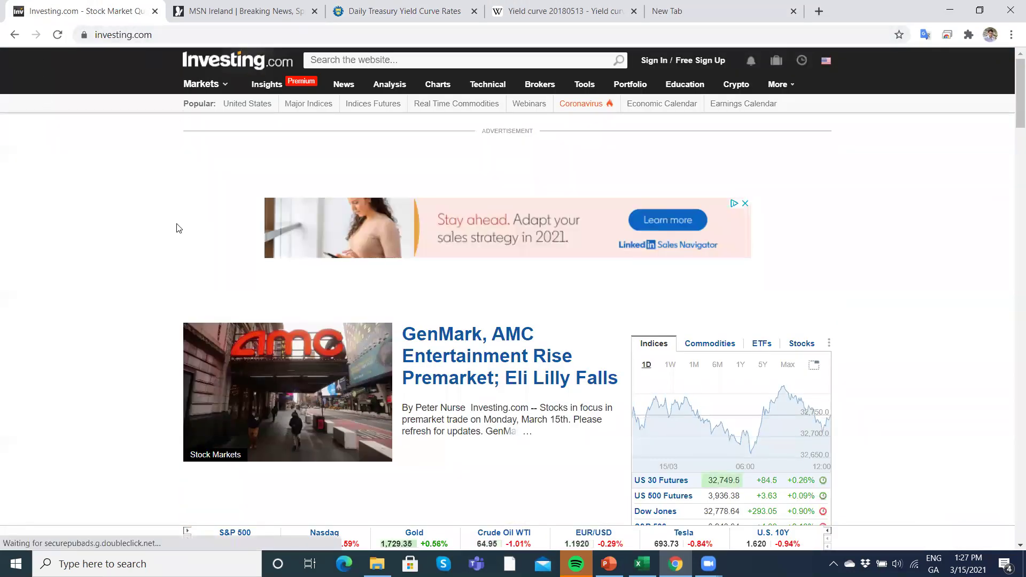
- Open Investing.com's World Government Bonds listings from Markets > Bonds
{"action": "mouse_move", "coordinate": [199, 94]}
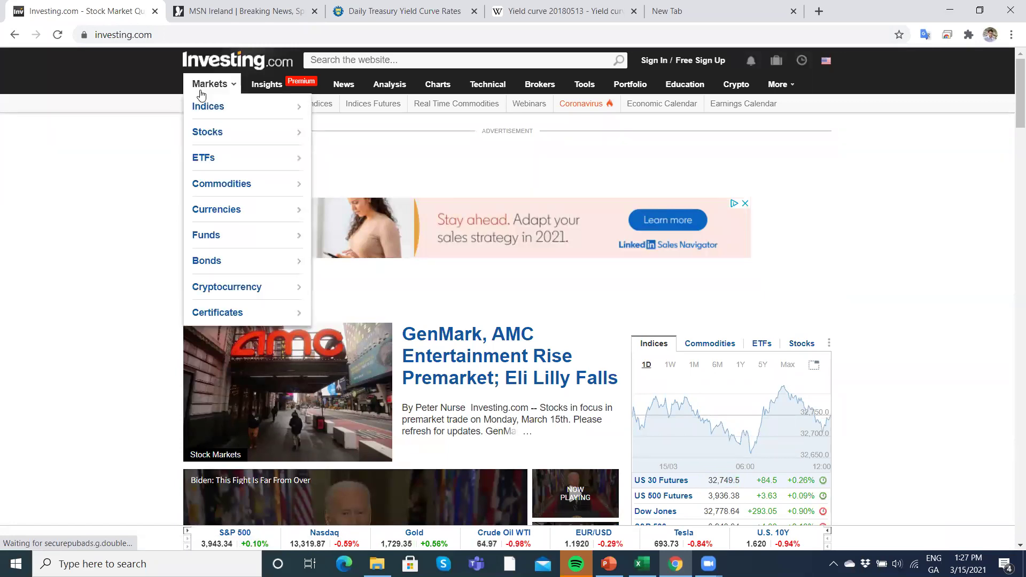
{"action": "mouse_move", "coordinate": [227, 264]}
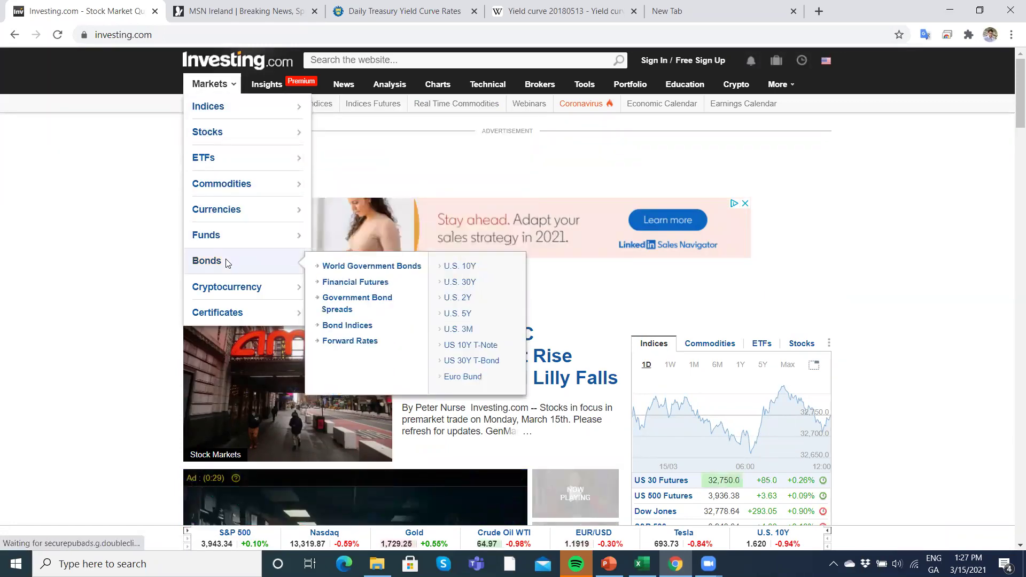
{"action": "left_click", "coordinate": [359, 272]}
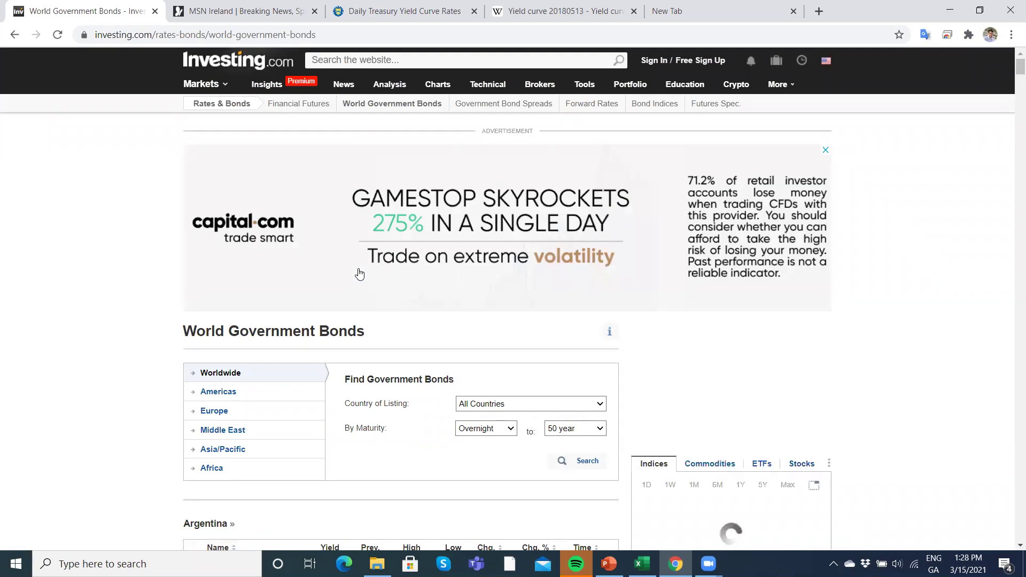
- Set Country of Listing to United States
{"action": "scroll", "coordinate": [359, 273], "scroll_direction": "down", "scroll_amount": 3}
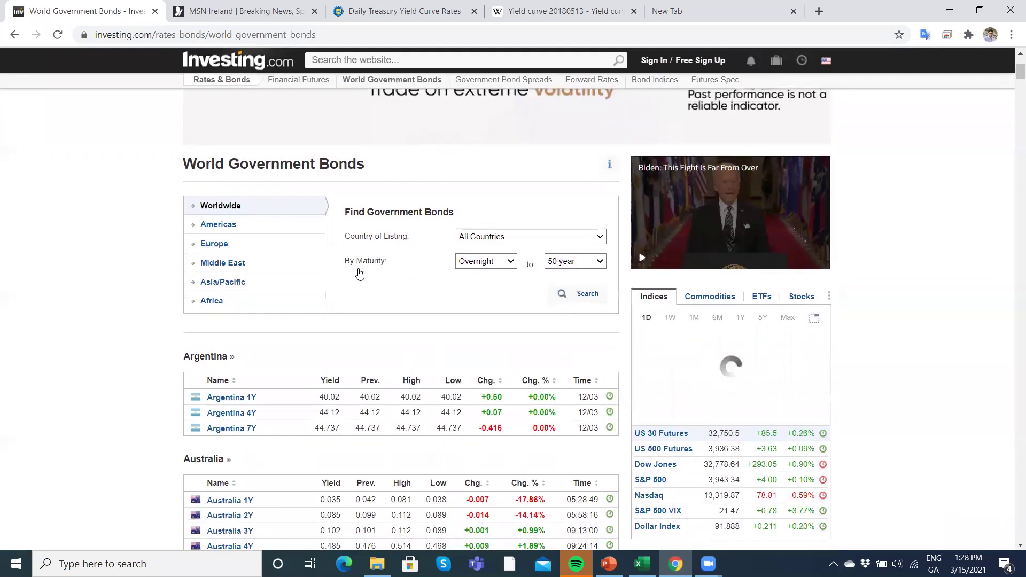
{"action": "scroll", "coordinate": [359, 273], "scroll_direction": "up", "scroll_amount": 2}
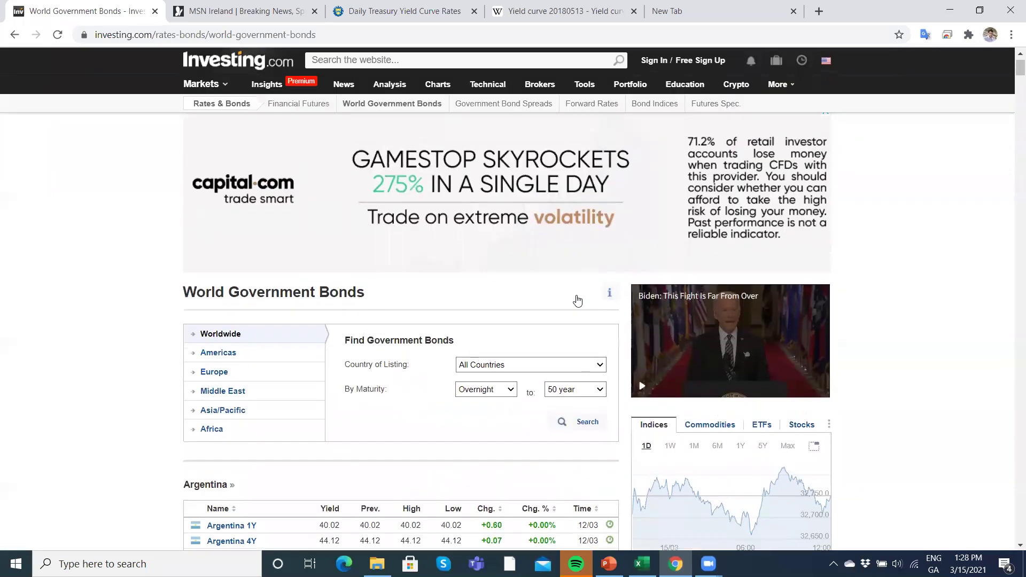
{"action": "left_click", "coordinate": [600, 365]}
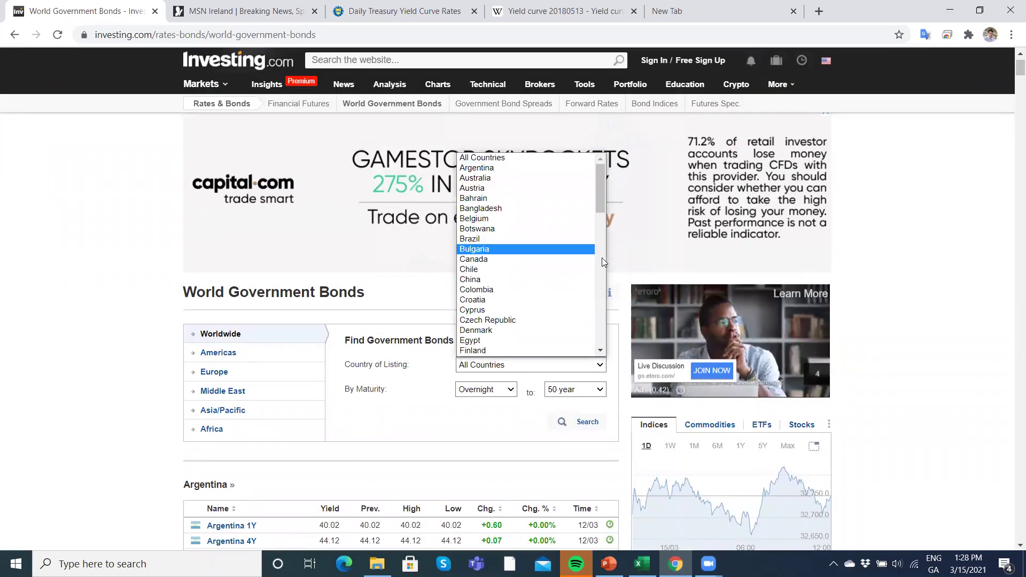
{"action": "scroll", "coordinate": [604, 264], "scroll_direction": "down", "scroll_amount": 10}
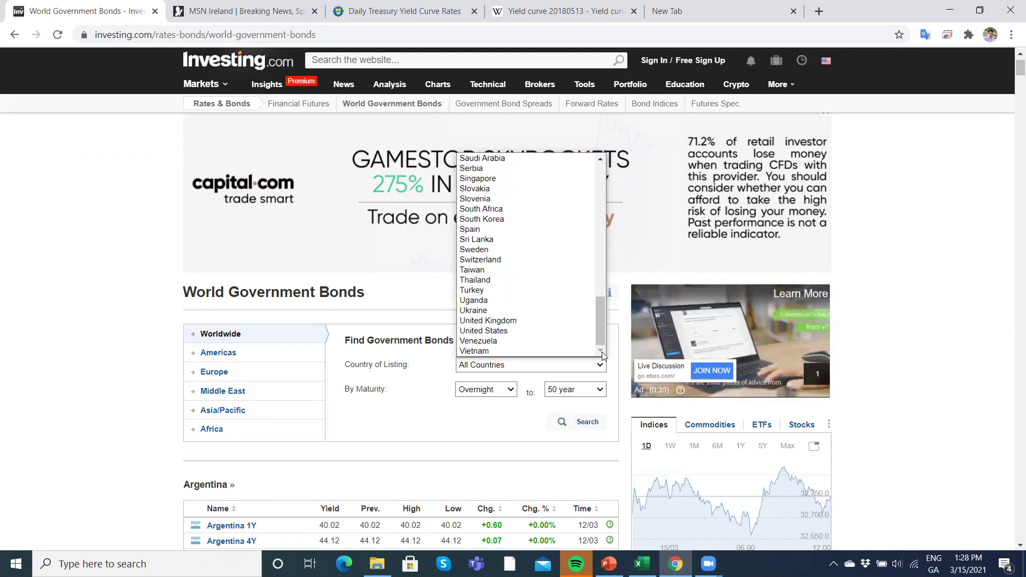
{"action": "left_click", "coordinate": [490, 331]}
- Search United States government bonds and review their 1M–30Y yield curve and yields table
{"action": "left_click", "coordinate": [583, 420]}
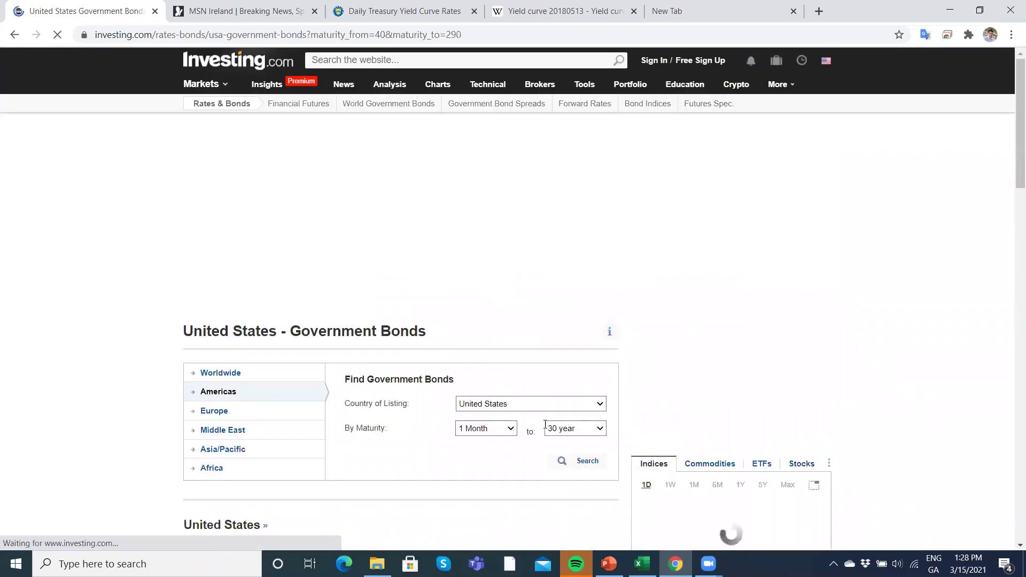
{"action": "scroll", "coordinate": [505, 433], "scroll_direction": "down", "scroll_amount": 3}
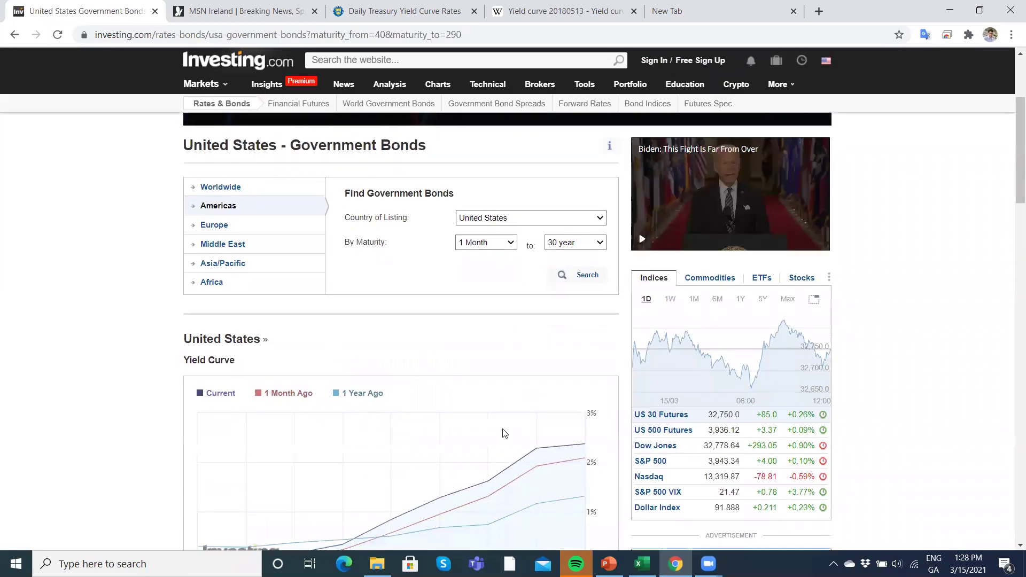
{"action": "scroll", "coordinate": [505, 434], "scroll_direction": "down", "scroll_amount": 5}
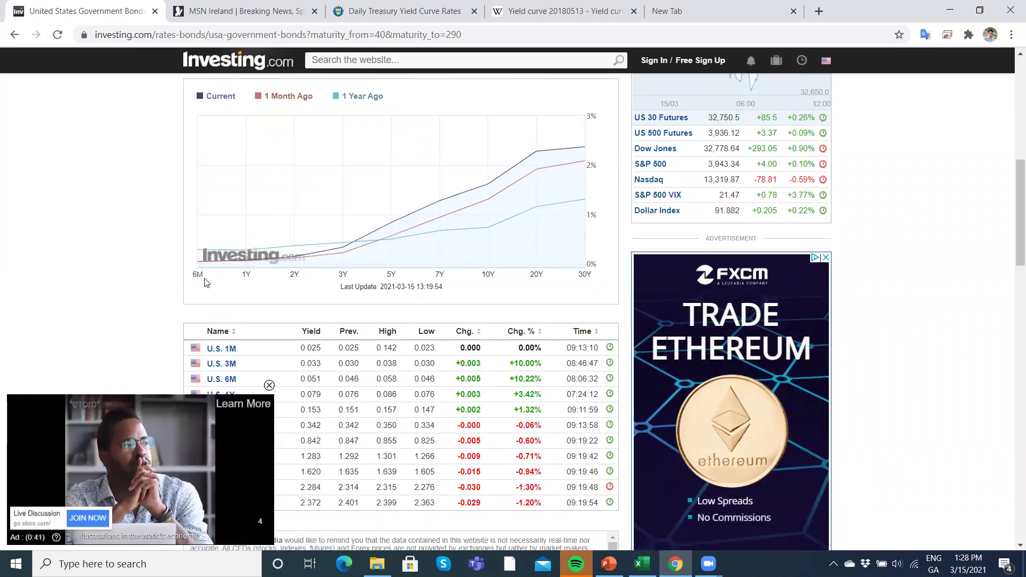
{"action": "left_click", "coordinate": [269, 385]}
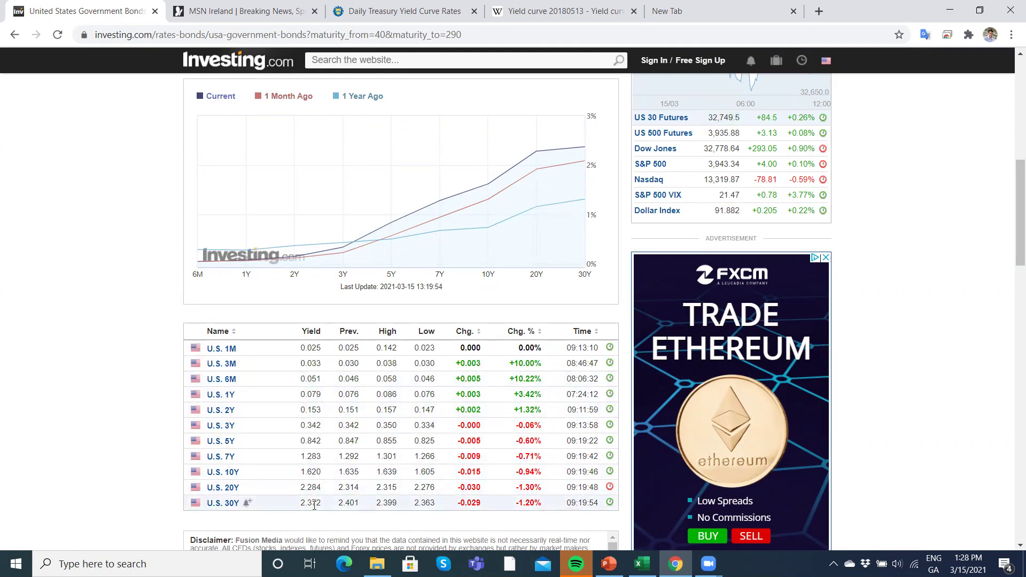
{"action": "mouse_move", "coordinate": [468, 247]}
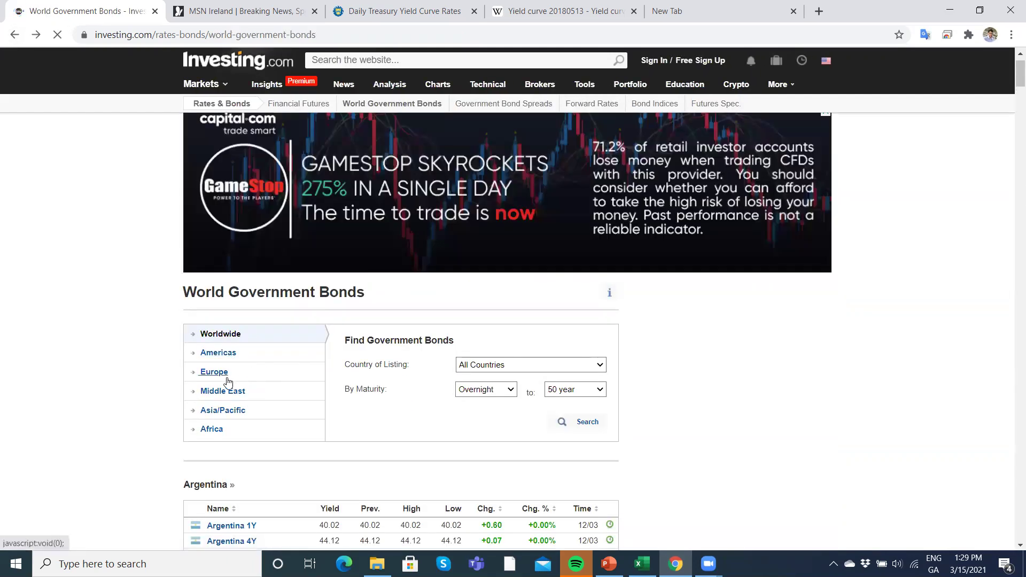
- Set Country of Listing to Germany and search its government bonds
{"action": "left_click", "coordinate": [591, 364]}
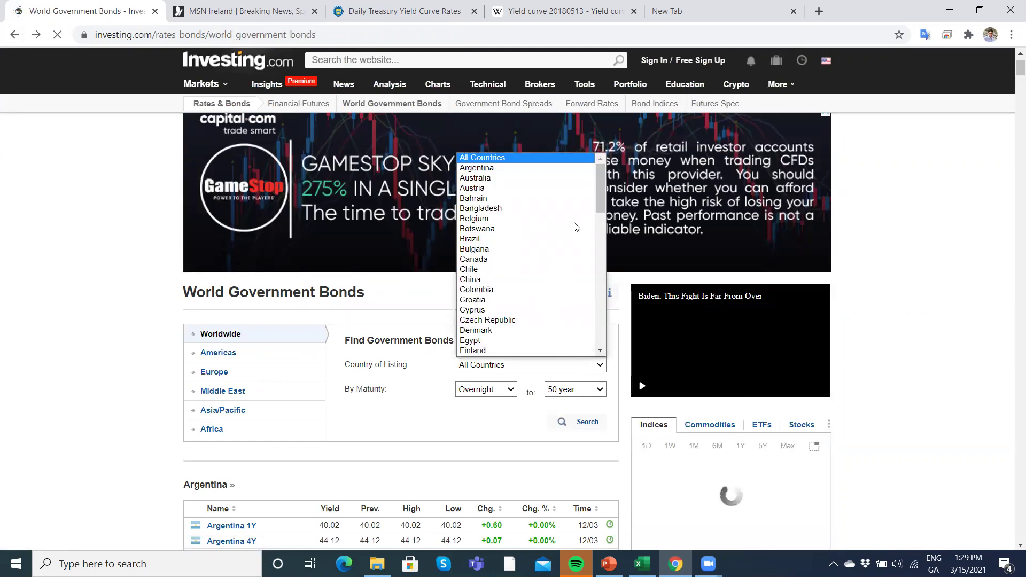
{"action": "left_click_drag", "start_coordinate": [601, 209], "coordinate": [601, 244]}
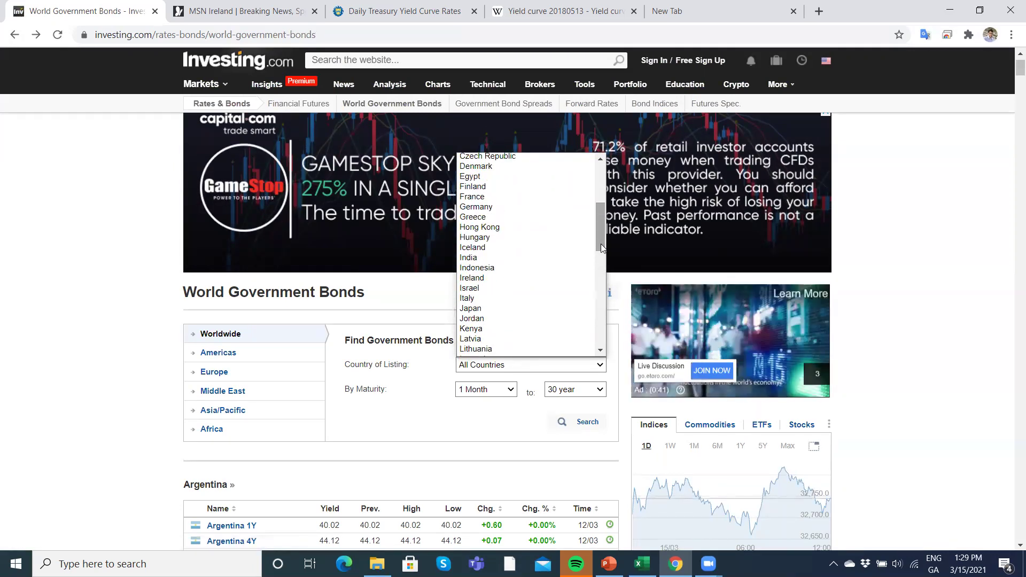
{"action": "left_click", "coordinate": [496, 208]}
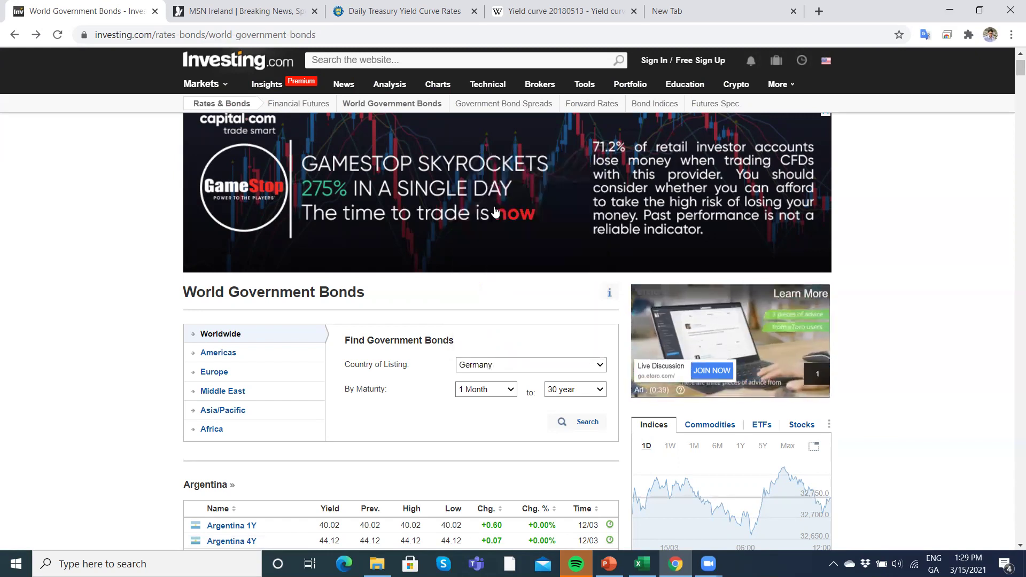
{"action": "left_click", "coordinate": [589, 423]}
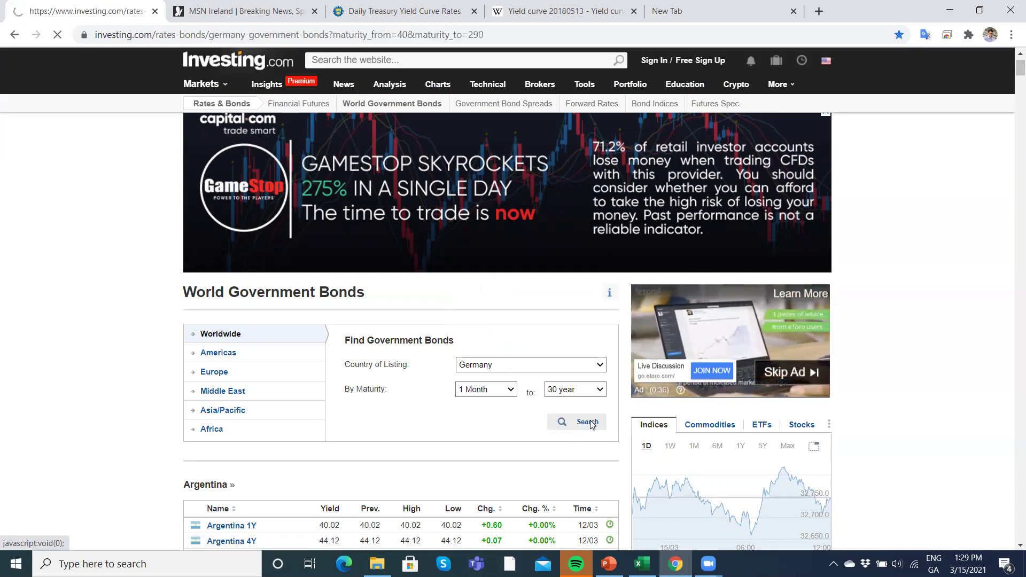
- Review Germany's 1 Month to 30 year yields table and yield curve chart
{"action": "scroll", "coordinate": [431, 446], "scroll_direction": "down", "scroll_amount": 4}
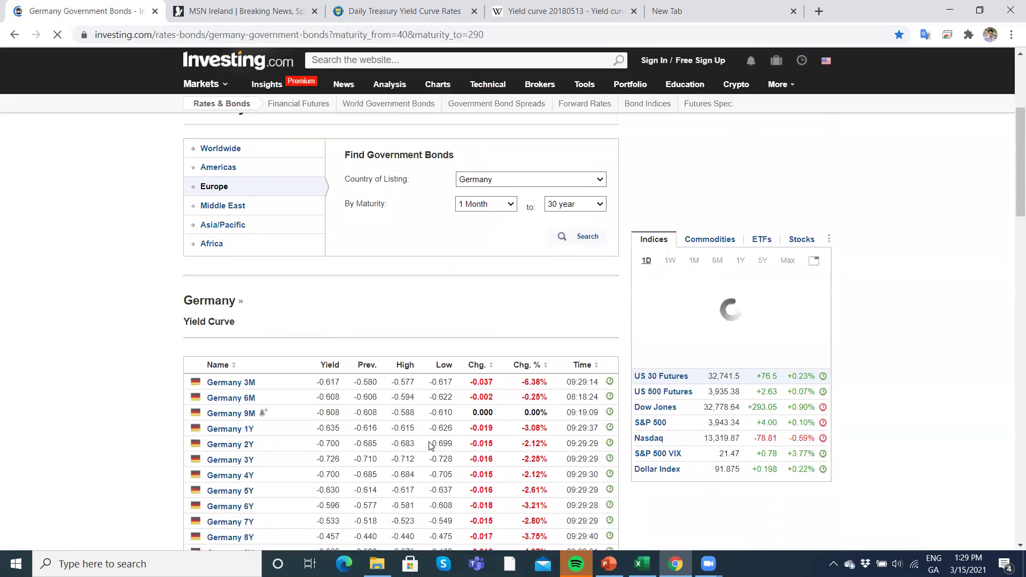
{"action": "scroll", "coordinate": [431, 447], "scroll_direction": "down", "scroll_amount": 5}
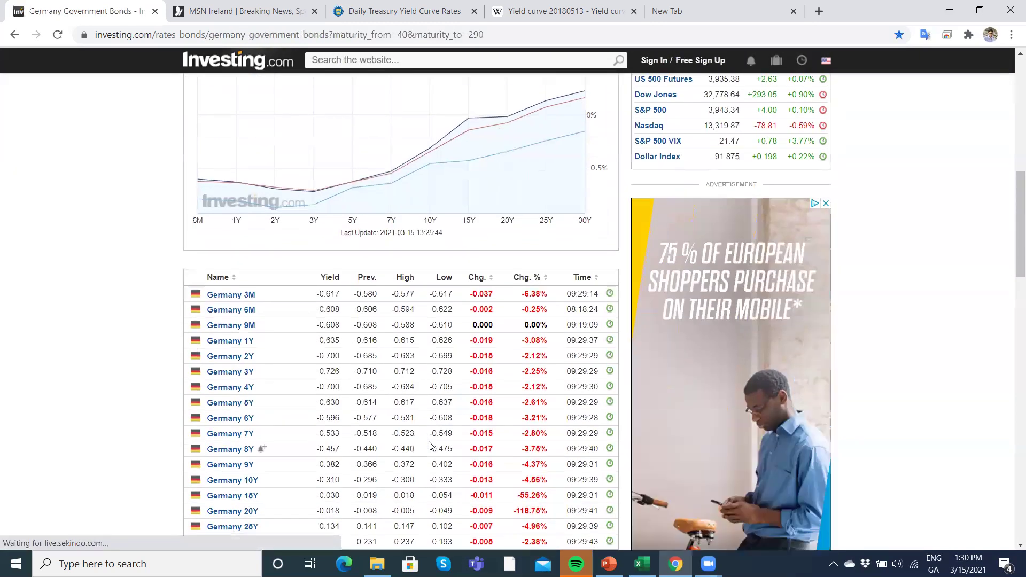
{"action": "scroll", "coordinate": [430, 446], "scroll_direction": "down", "scroll_amount": 2}
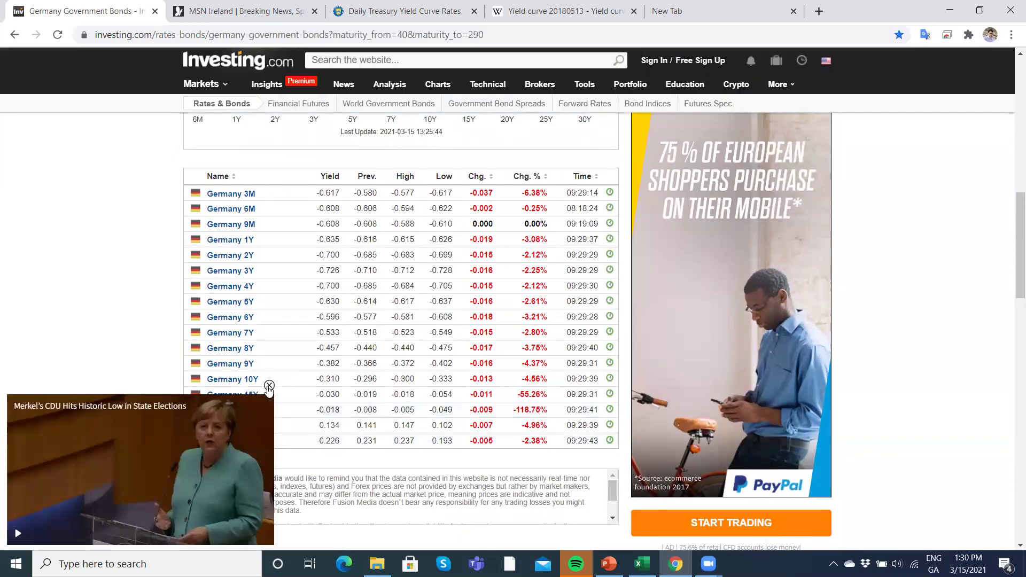
{"action": "left_click", "coordinate": [269, 385]}
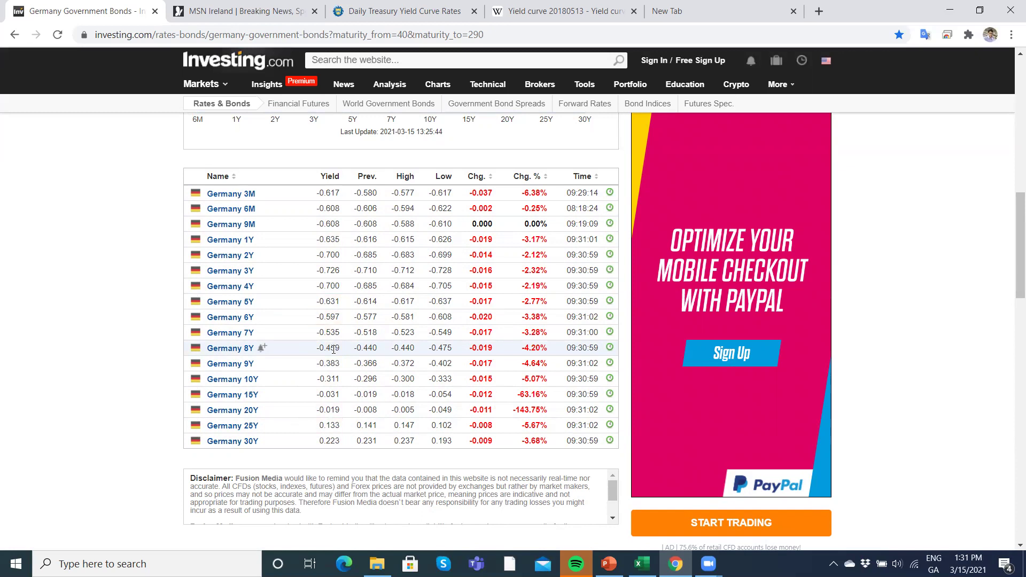
{"action": "scroll", "coordinate": [334, 349], "scroll_direction": "up", "scroll_amount": 9}
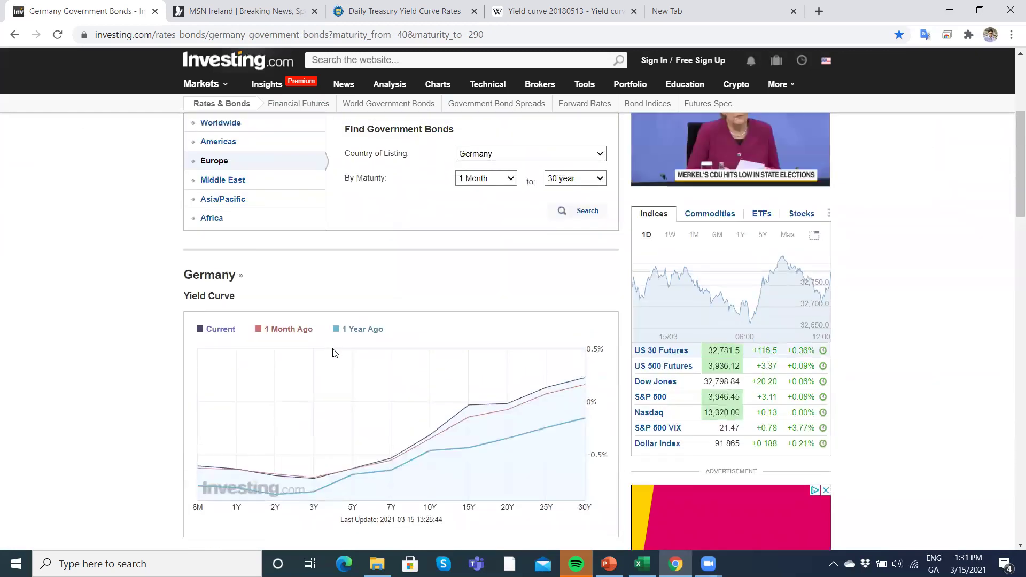
- Search France's government bonds and bring up their 1M–50Y yields table
{"action": "left_click", "coordinate": [600, 256]}
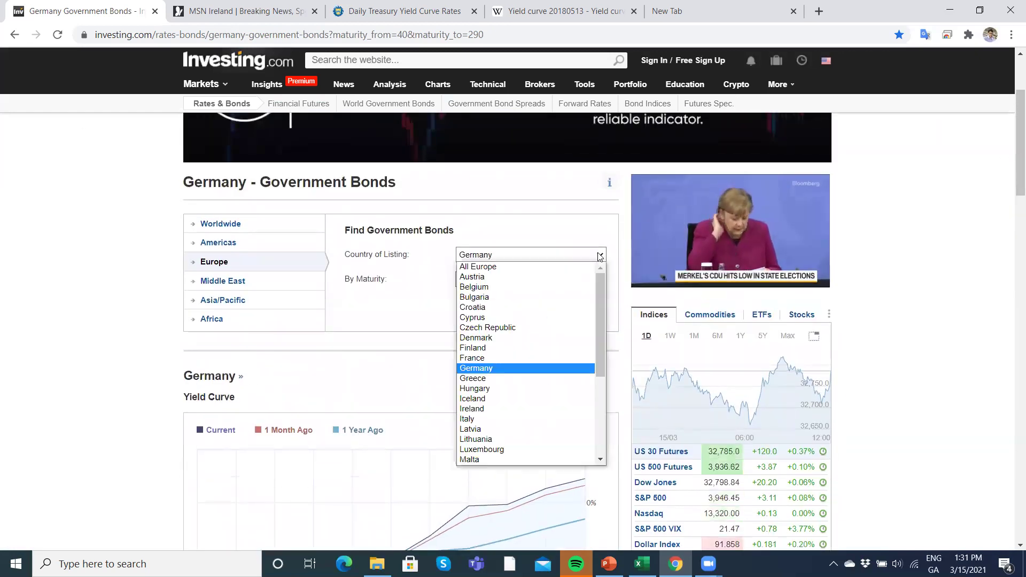
{"action": "left_click", "coordinate": [498, 357]}
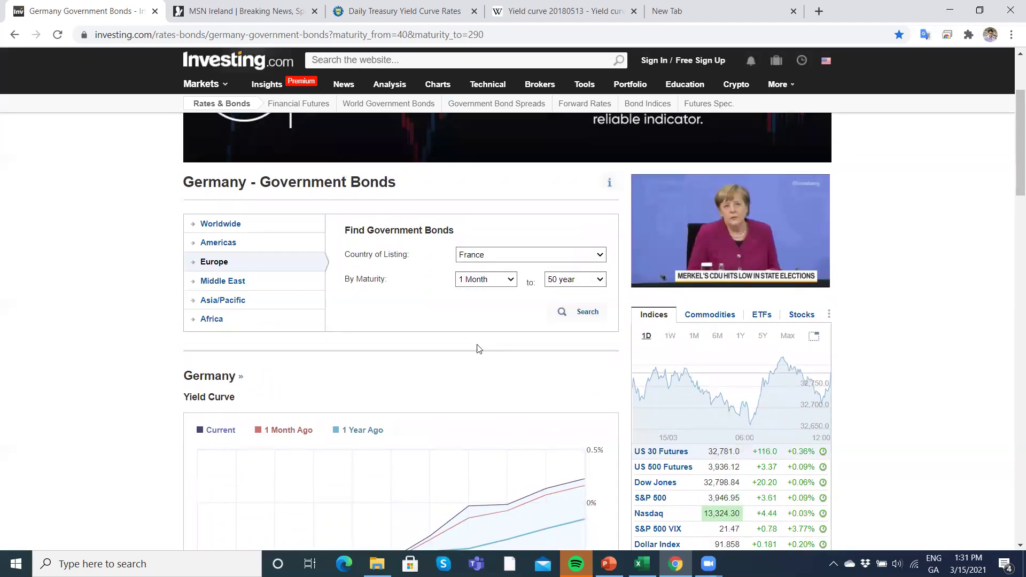
{"action": "left_click", "coordinate": [580, 314]}
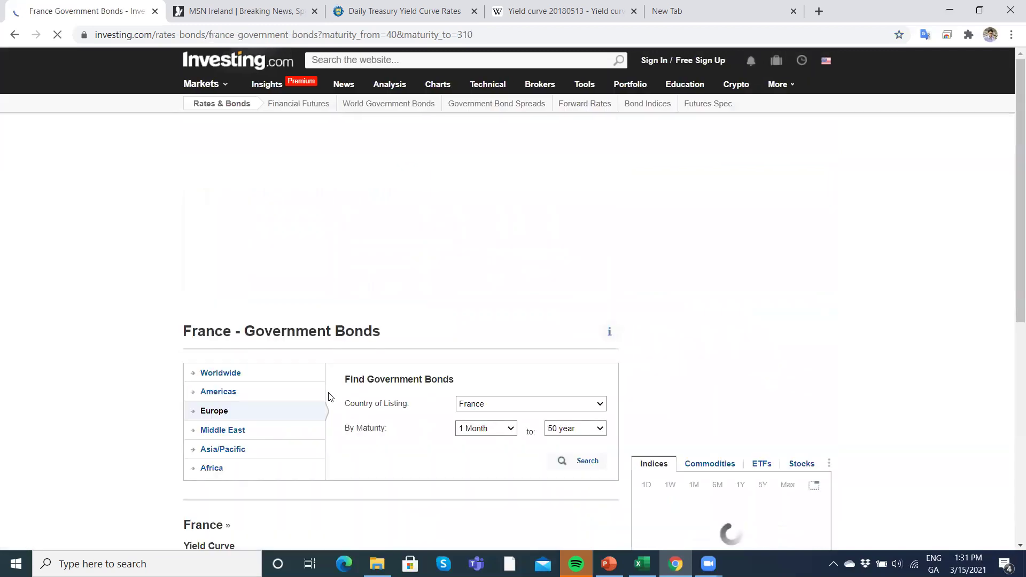
{"action": "scroll", "coordinate": [330, 397], "scroll_direction": "down", "scroll_amount": 8}
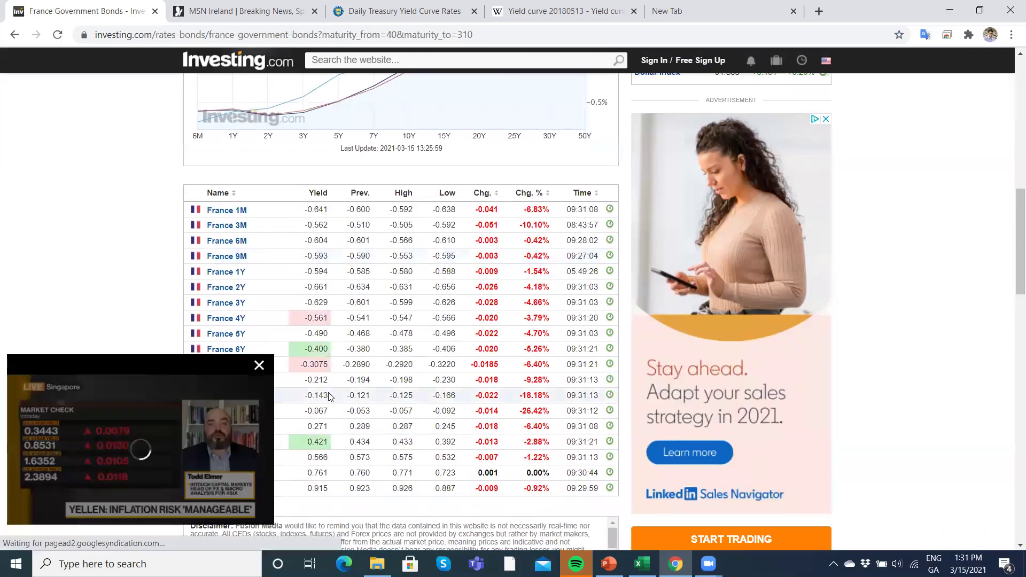
{"action": "left_click", "coordinate": [258, 366]}
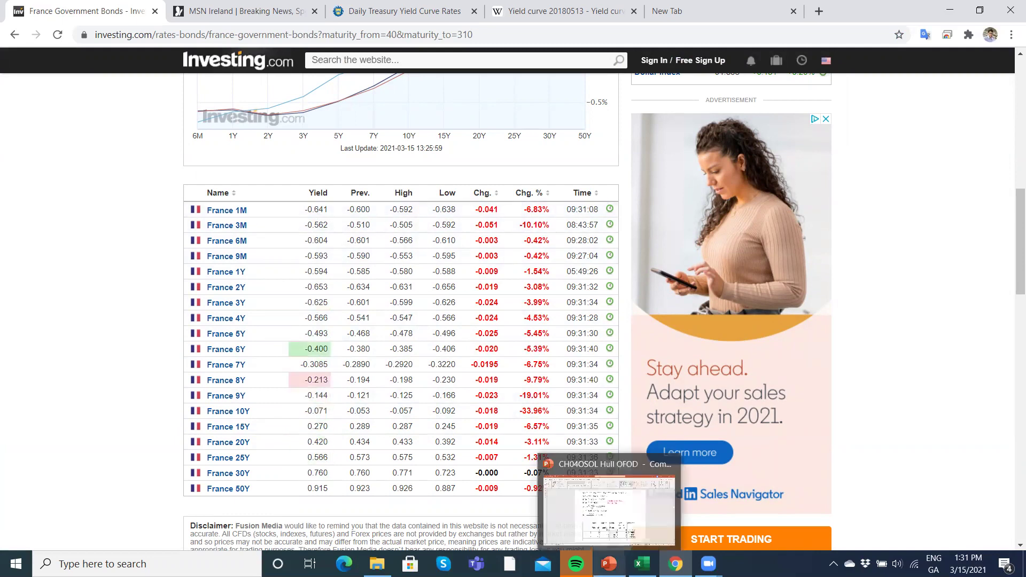
- View the 2-year bond zero-rate slide in PowerPoint, then return to the Zero Coupon Yield Curve workbook
{"action": "left_click", "coordinate": [609, 564]}
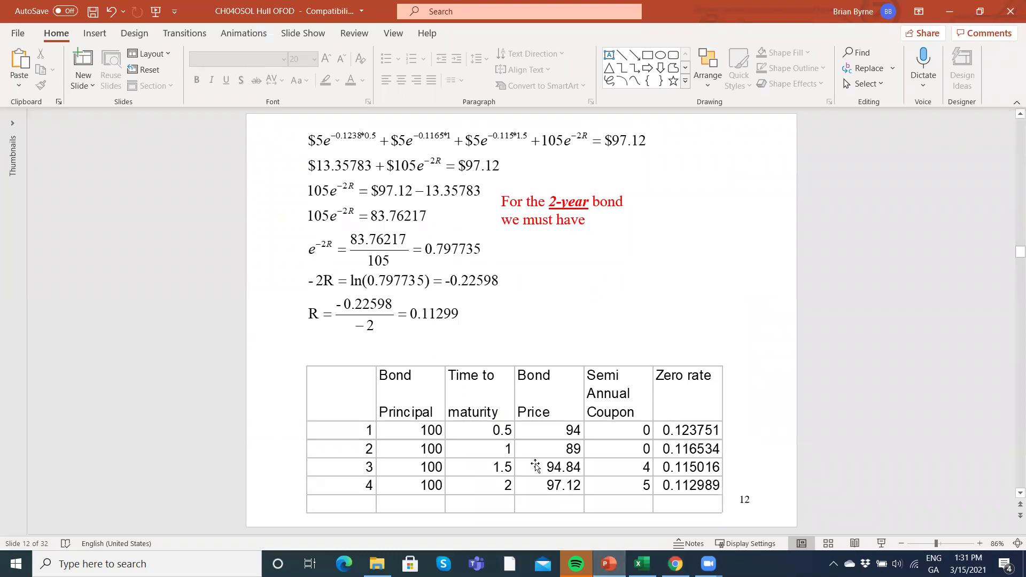
{"action": "left_click", "coordinate": [639, 563]}
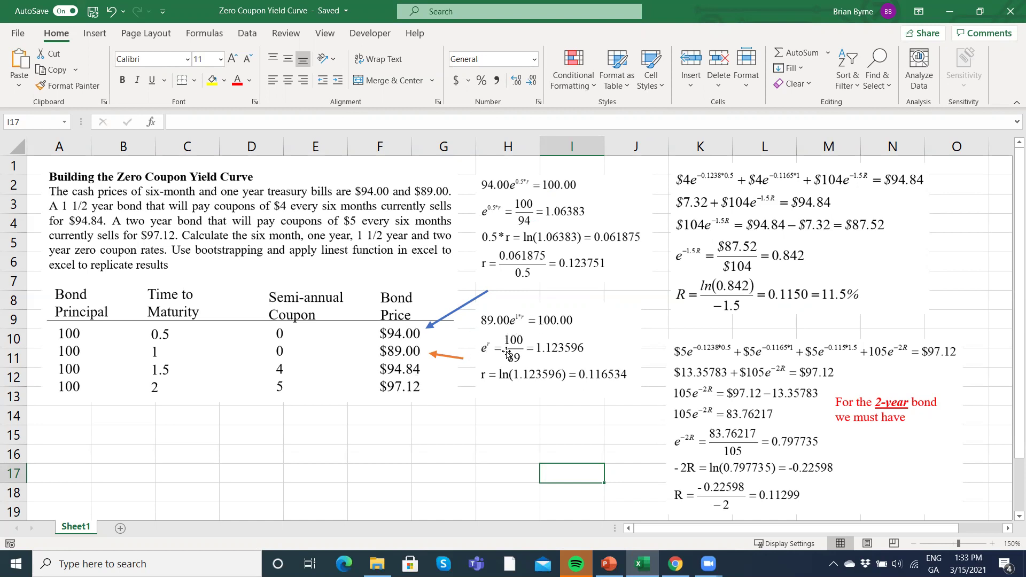
{"action": "scroll", "coordinate": [612, 324], "scroll_direction": "up", "scroll_amount": 4}
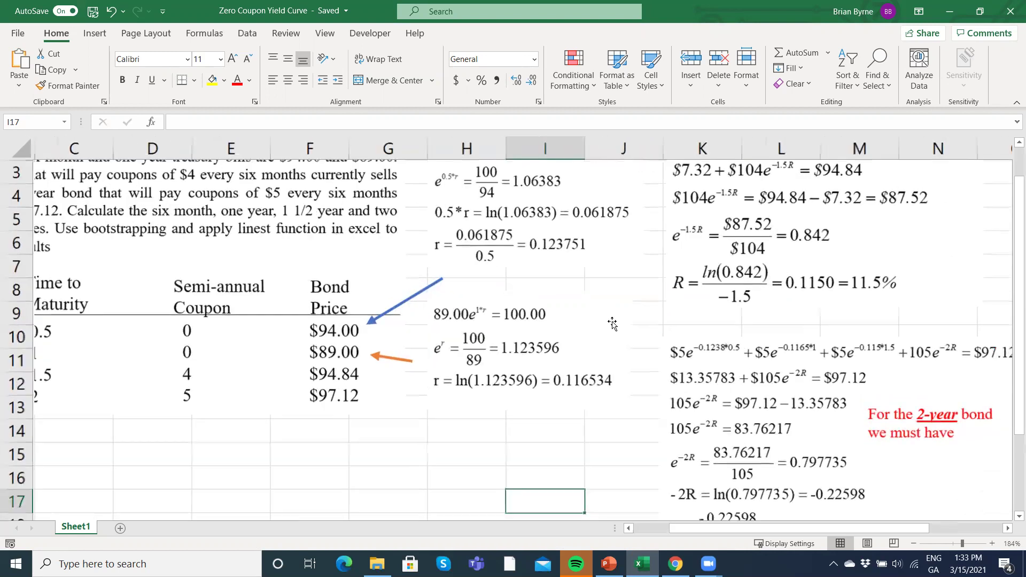
{"action": "scroll", "coordinate": [613, 324], "scroll_direction": "up", "scroll_amount": 1}
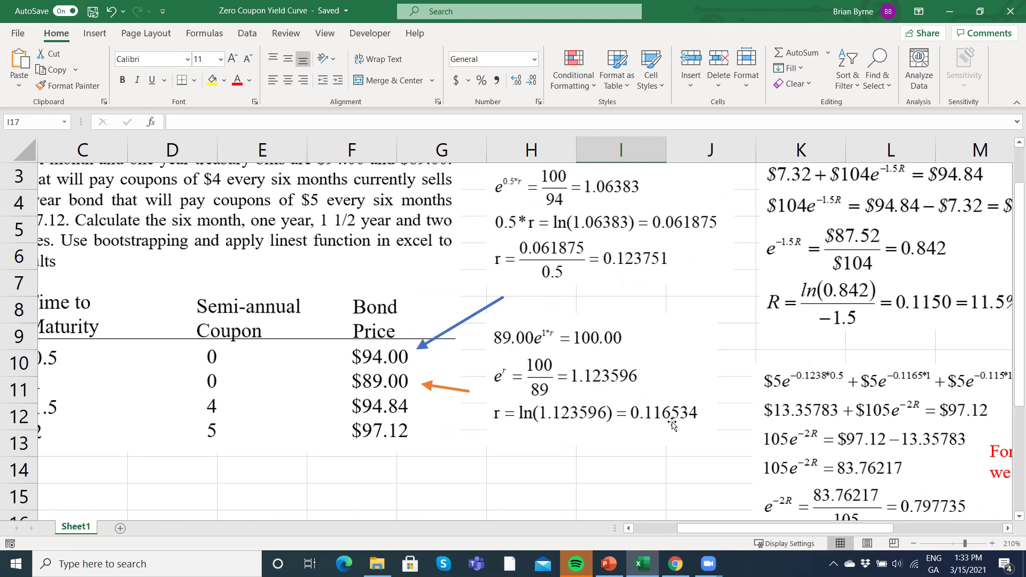
{"action": "scroll", "coordinate": [428, 392], "scroll_direction": "left", "scroll_amount": 2}
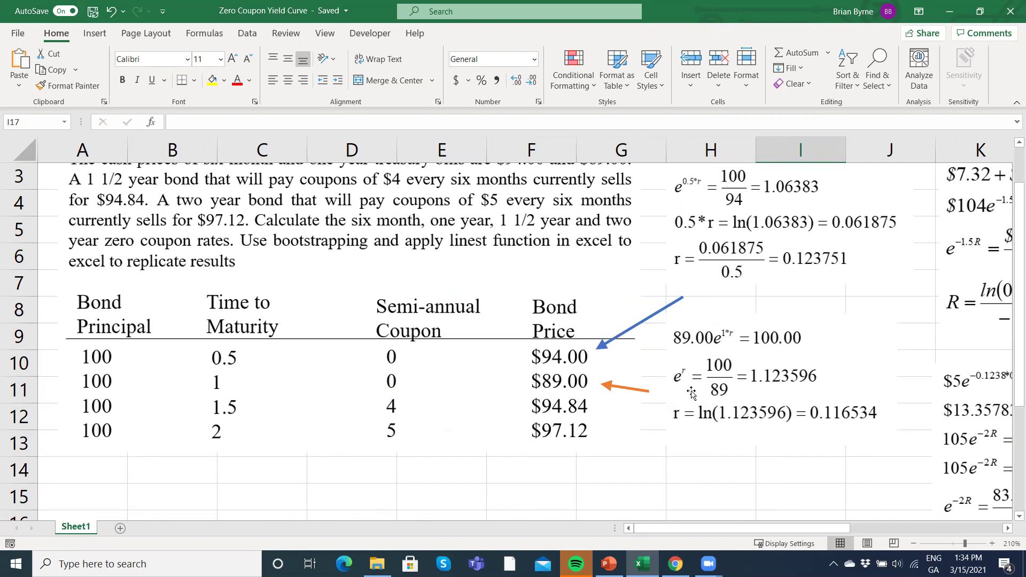
- Review the 1.5- and 2-year bond equations in columns K–N, then move to the Amazon textbook page
{"action": "scroll", "coordinate": [755, 377], "scroll_direction": "right", "scroll_amount": 3}
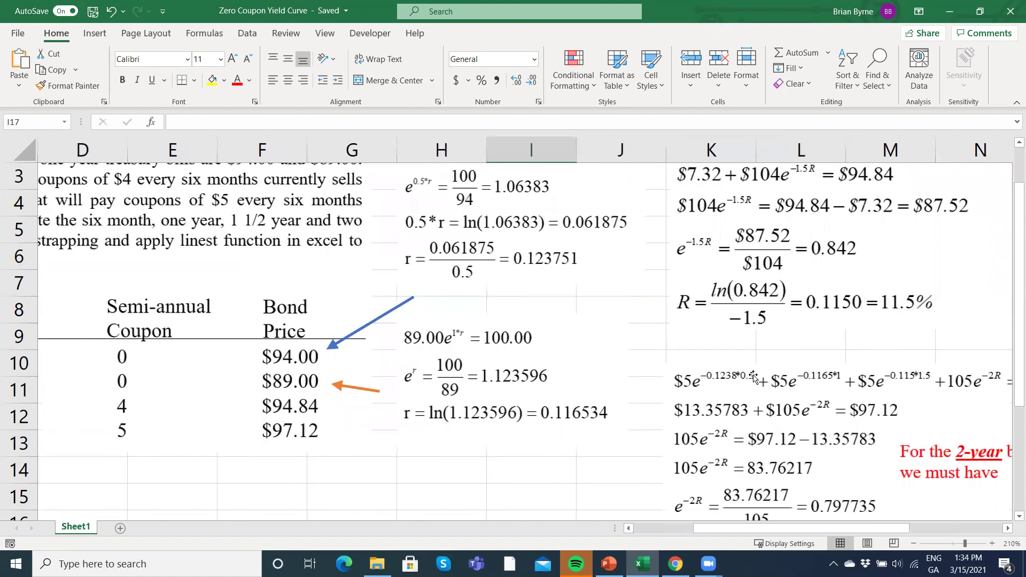
{"action": "scroll", "coordinate": [759, 299], "scroll_direction": "up", "scroll_amount": 1}
{"action": "scroll", "coordinate": [727, 241], "scroll_direction": "right", "scroll_amount": 1}
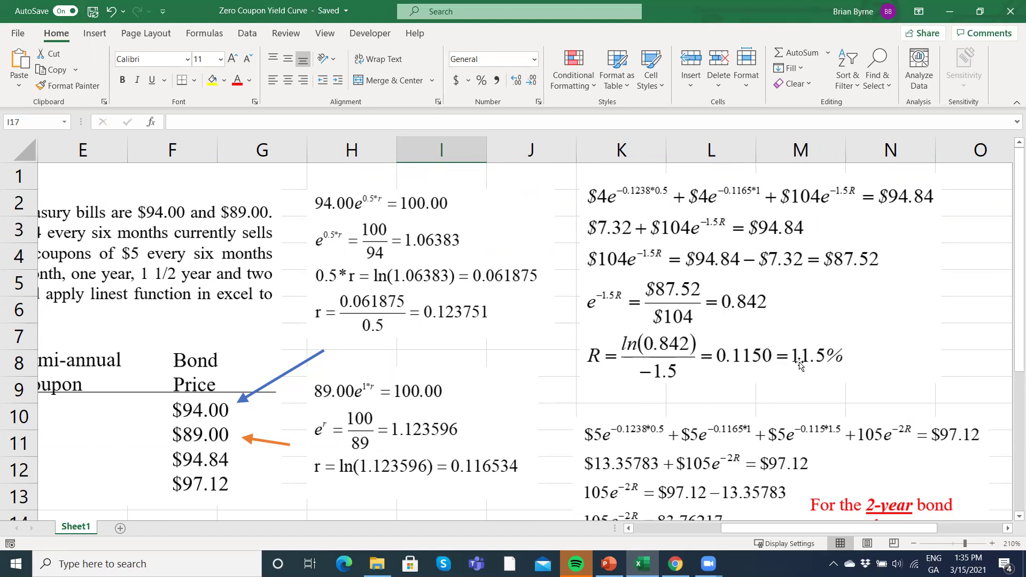
{"action": "scroll", "coordinate": [800, 365], "scroll_direction": "down", "scroll_amount": 2}
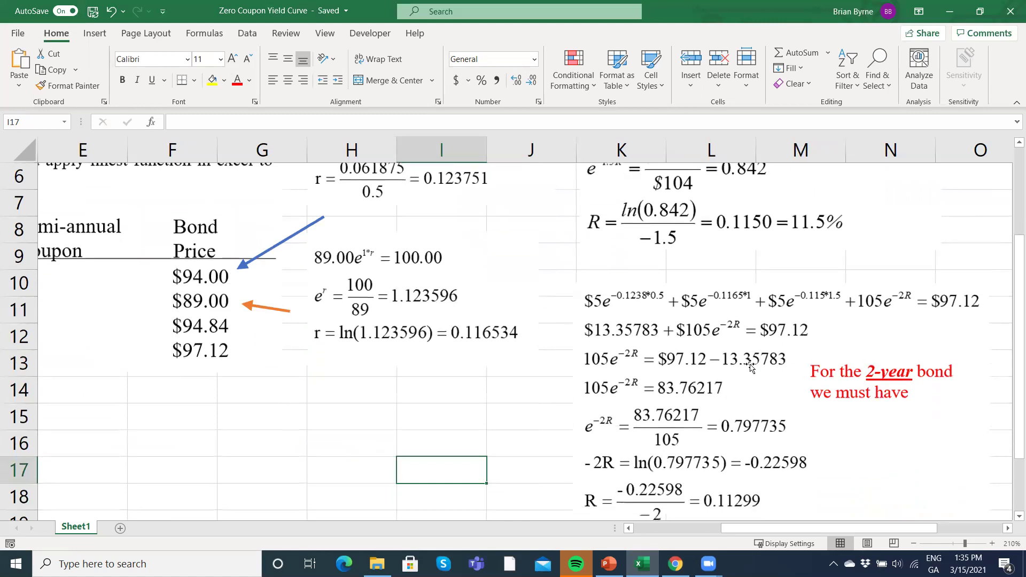
{"action": "left_click", "coordinate": [436, 448]}
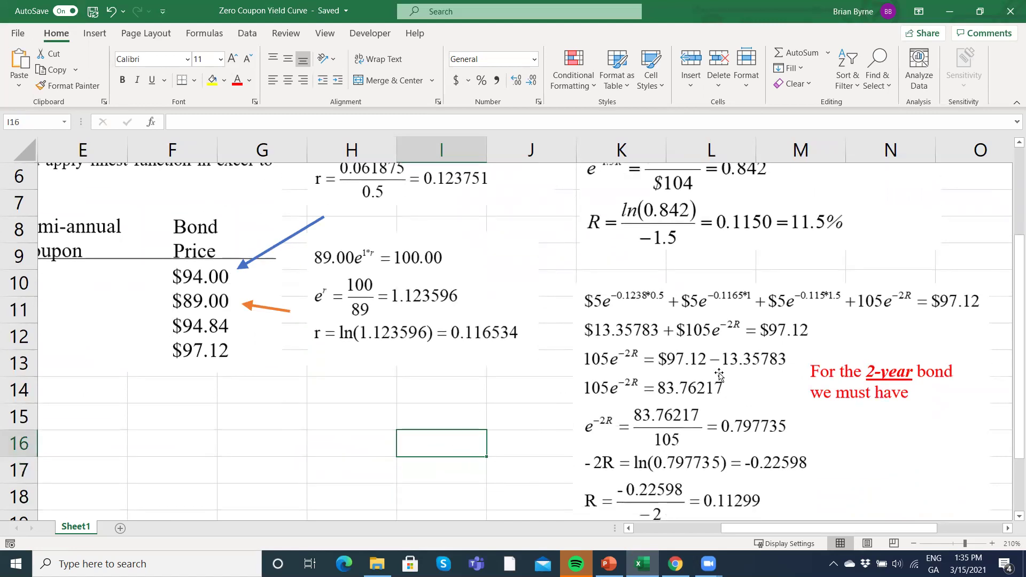
{"action": "scroll", "coordinate": [733, 373], "scroll_direction": "down", "scroll_amount": 1}
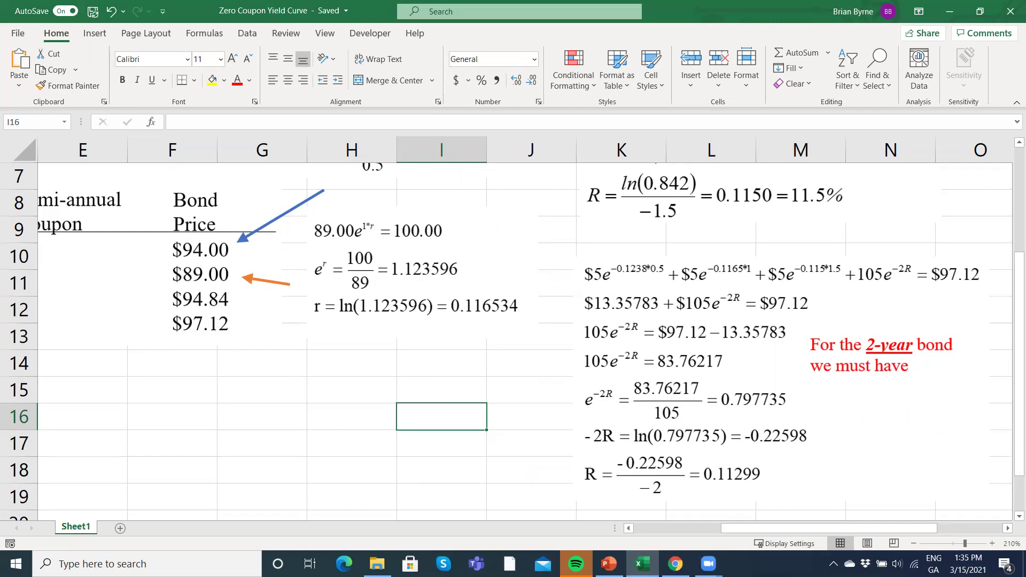
{"action": "key", "text": "alt+Tab"}
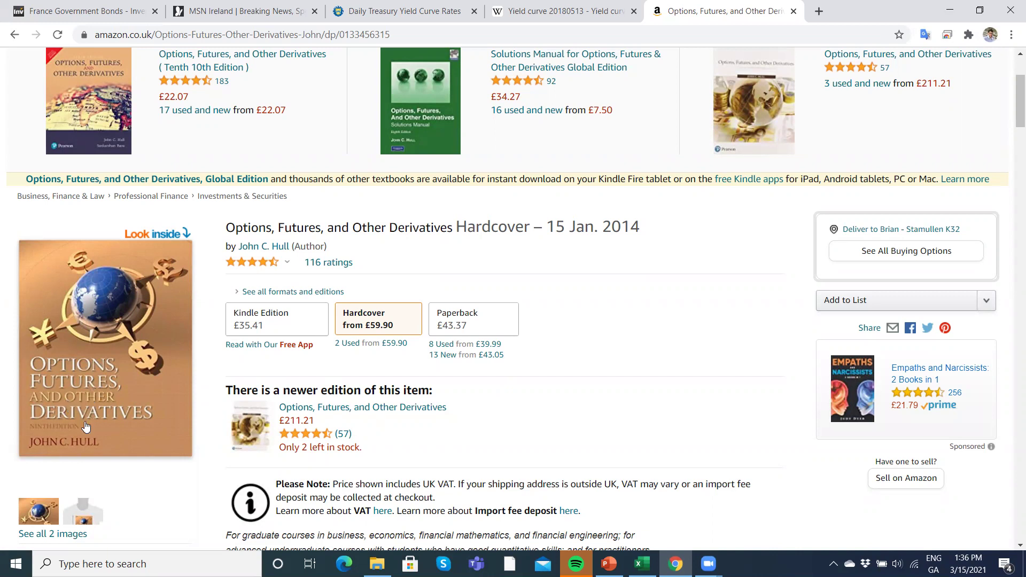
- Page the 'Options, Futures, and Other Derivatives' preview to its Table of Contents, then close the Amazon tab
{"action": "left_click", "coordinate": [89, 368]}
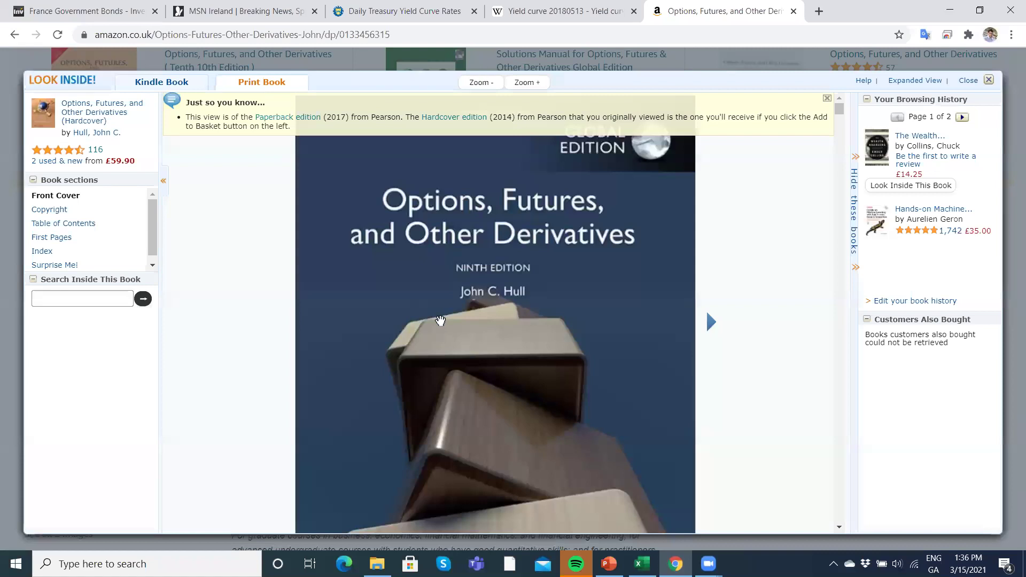
{"action": "left_click", "coordinate": [711, 327]}
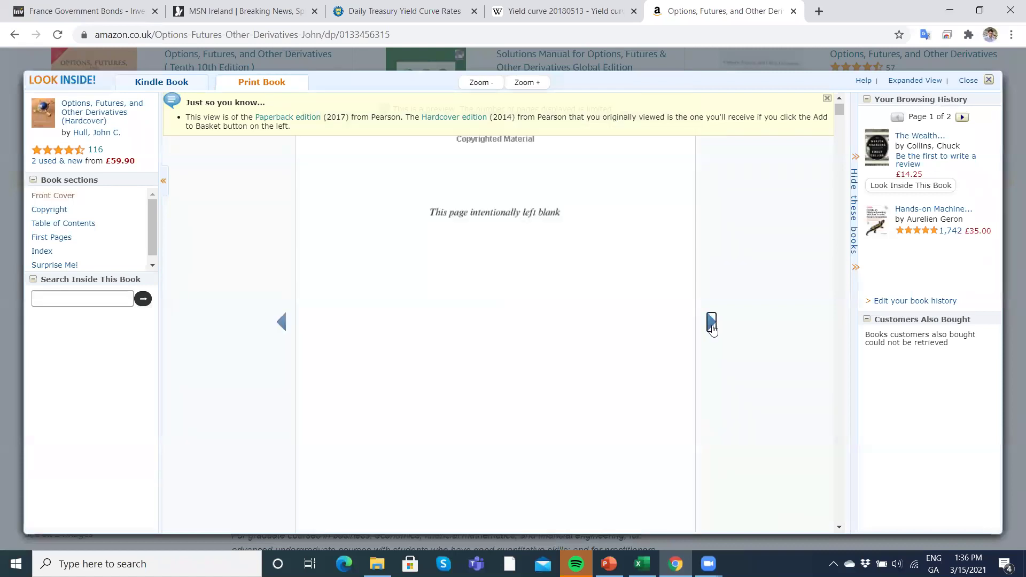
{"action": "left_click", "coordinate": [712, 323]}
{"action": "left_click", "coordinate": [711, 323]}
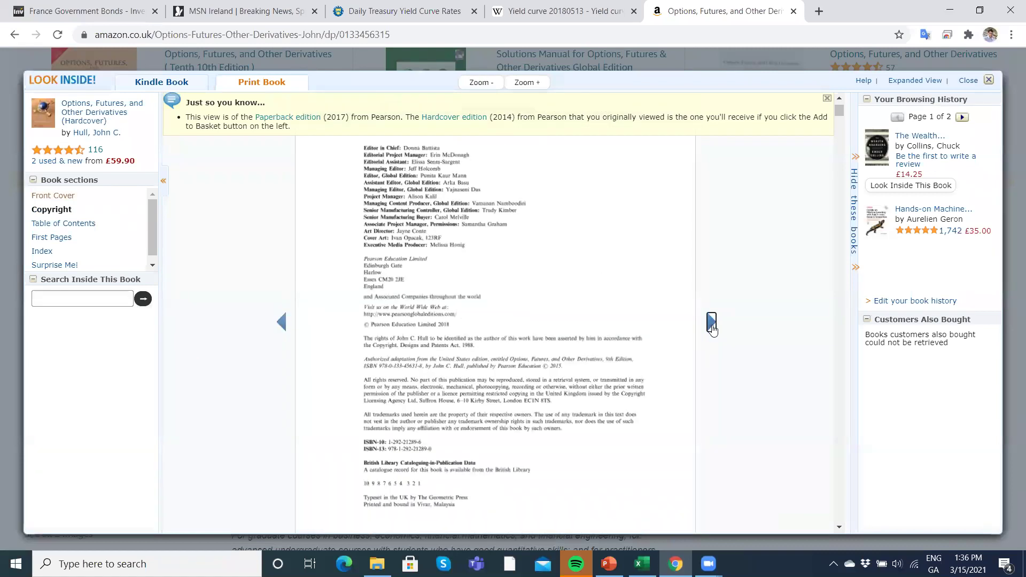
{"action": "left_click", "coordinate": [711, 324]}
{"action": "scroll", "coordinate": [460, 395], "scroll_direction": "down", "scroll_amount": 2}
{"action": "scroll", "coordinate": [450, 410], "scroll_direction": "down", "scroll_amount": 7}
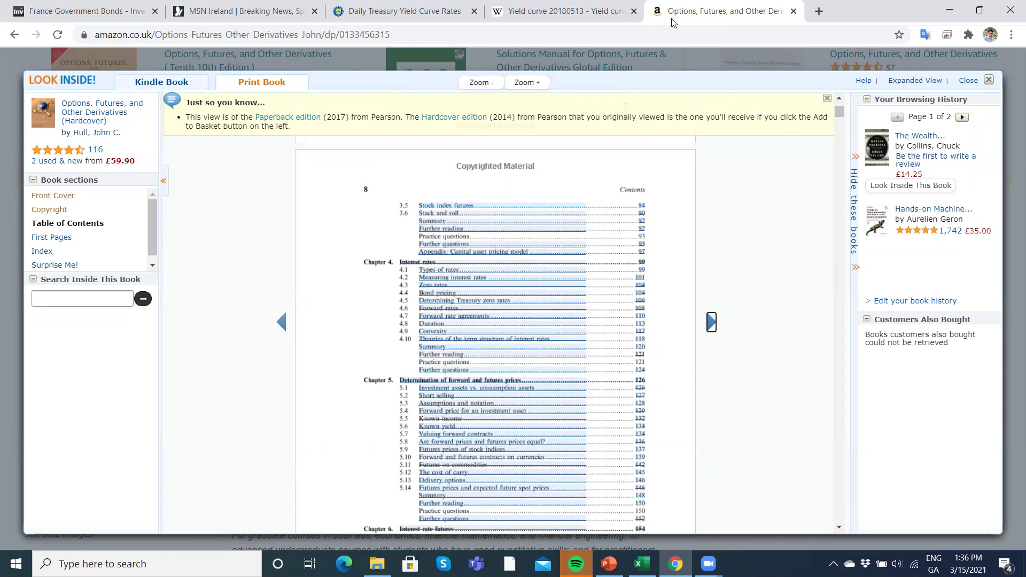
{"action": "left_click", "coordinate": [989, 81]}
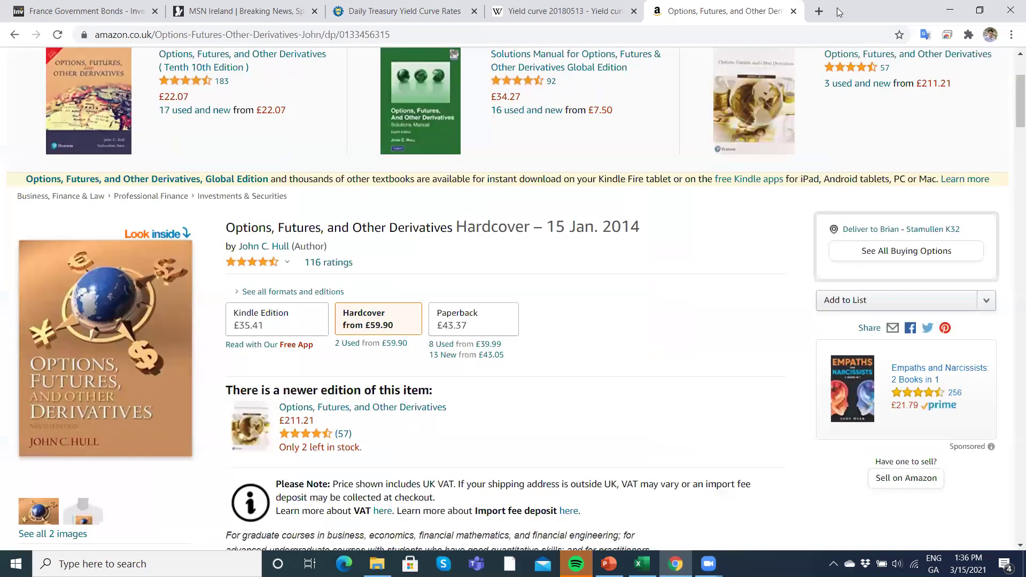
{"action": "left_click", "coordinate": [793, 11]}
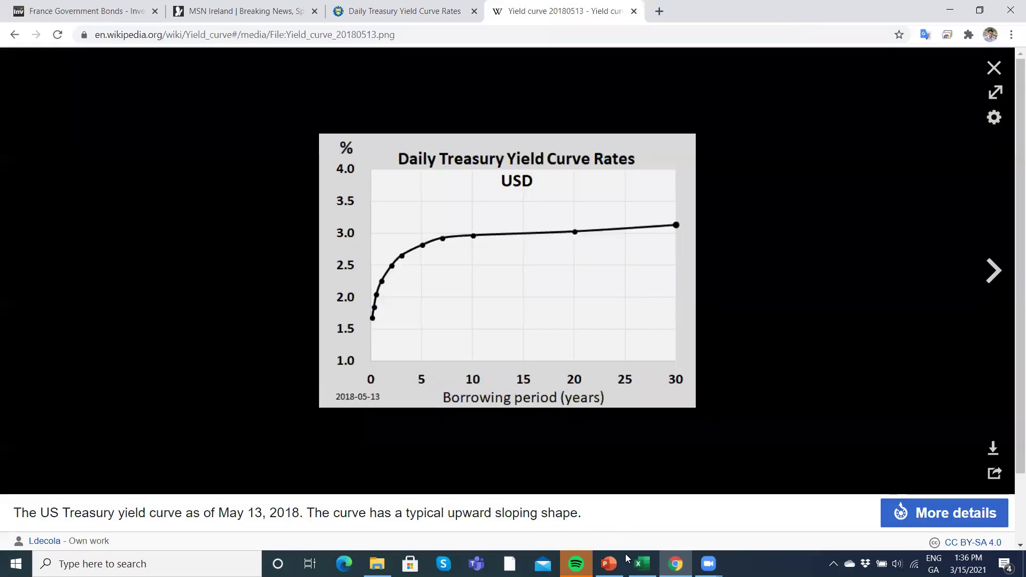
{"action": "key", "text": "alt+Tab"}
{"action": "scroll", "coordinate": [282, 373], "scroll_direction": "left", "scroll_amount": 4}
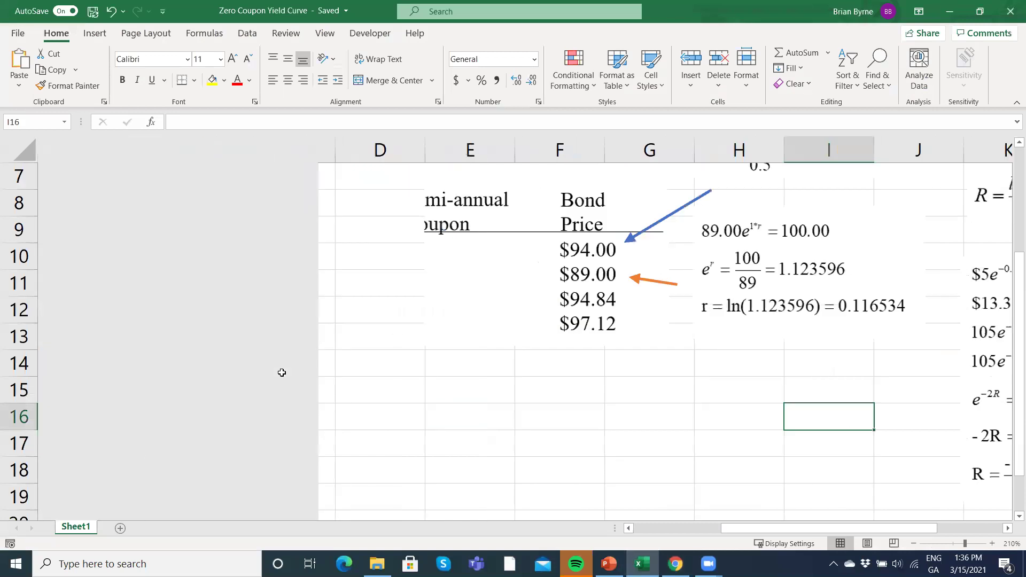
{"action": "scroll", "coordinate": [282, 372], "scroll_direction": "up", "scroll_amount": 2}
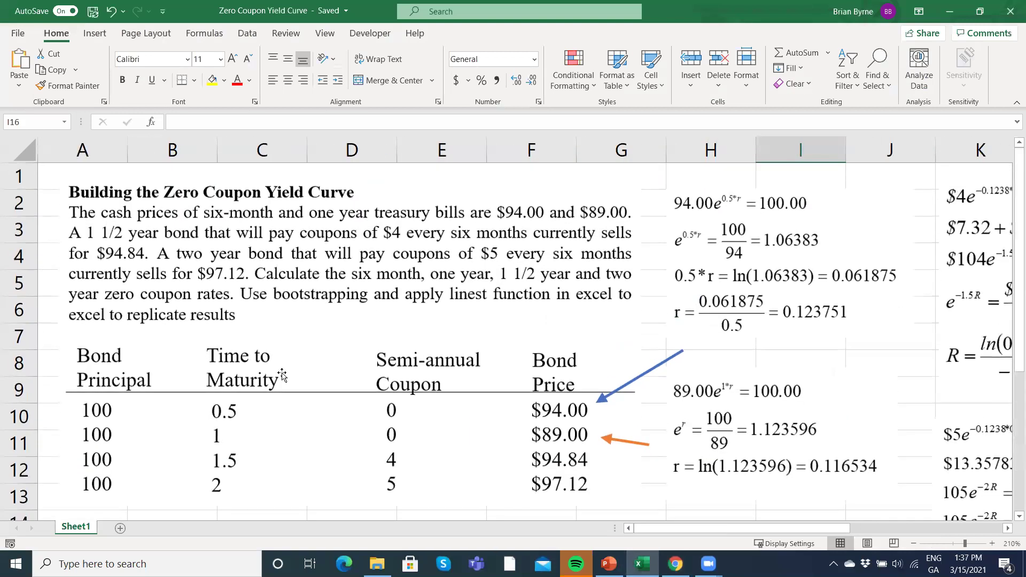
{"action": "scroll", "coordinate": [282, 372], "scroll_direction": "down", "scroll_amount": 2}
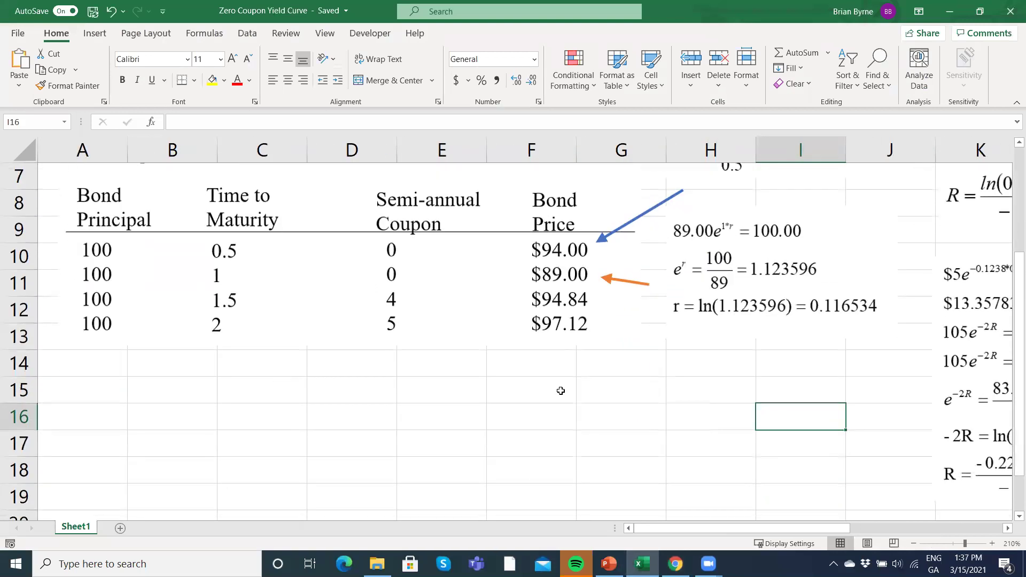
{"action": "scroll", "coordinate": [561, 391], "scroll_direction": "up", "scroll_amount": 2}
{"action": "scroll", "coordinate": [561, 392], "scroll_direction": "right", "scroll_amount": 3}
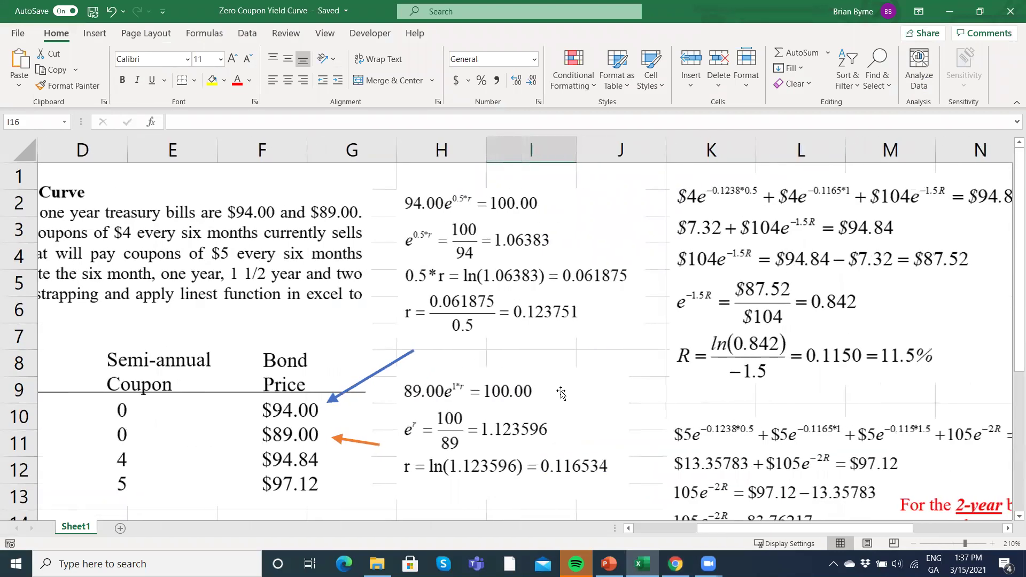
{"action": "scroll", "coordinate": [560, 391], "scroll_direction": "right", "scroll_amount": 3}
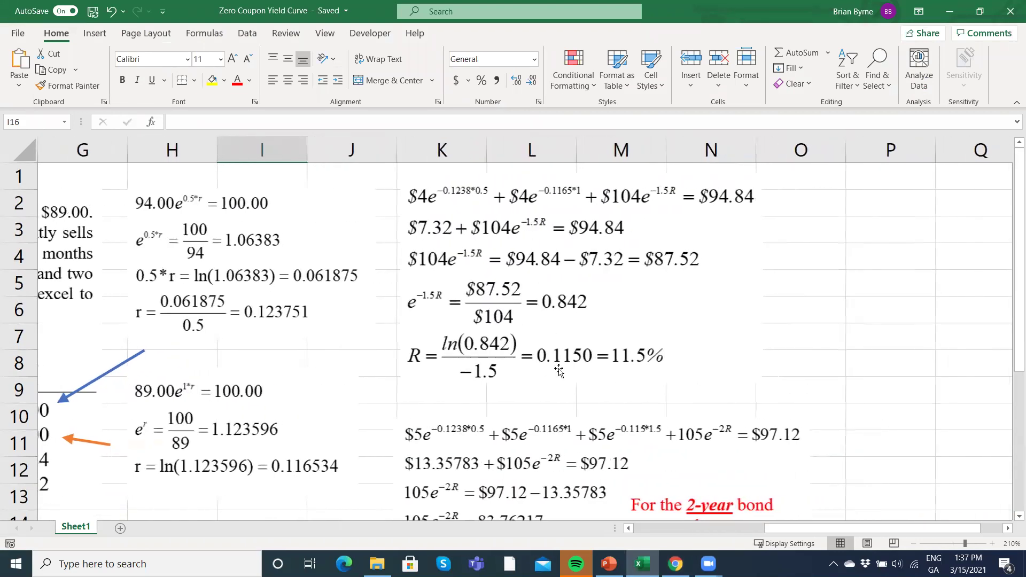
{"action": "scroll", "coordinate": [588, 369], "scroll_direction": "down", "scroll_amount": 2}
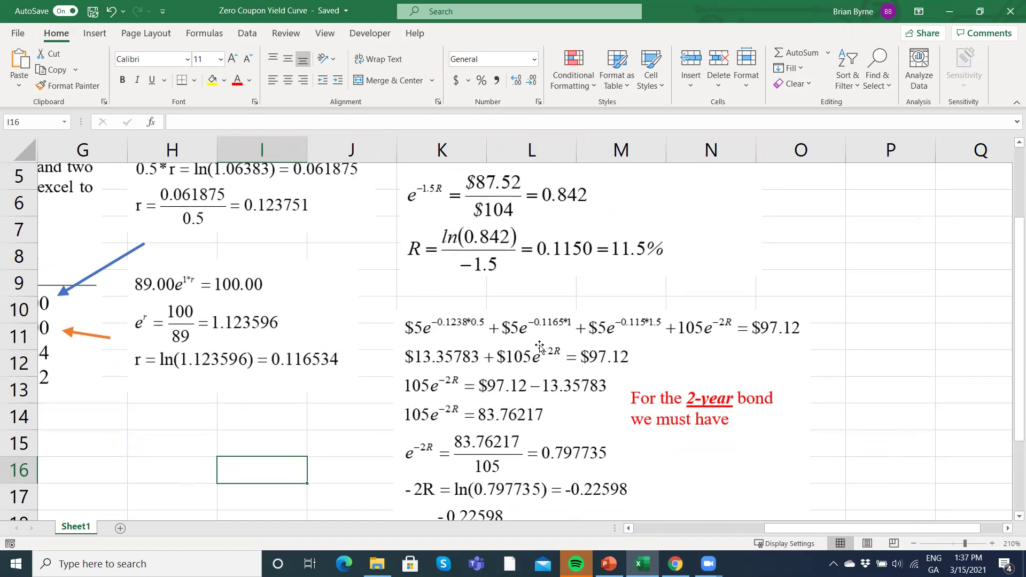
{"action": "scroll", "coordinate": [539, 347], "scroll_direction": "up", "scroll_amount": 2}
{"action": "scroll", "coordinate": [538, 280], "scroll_direction": "left", "scroll_amount": 6}
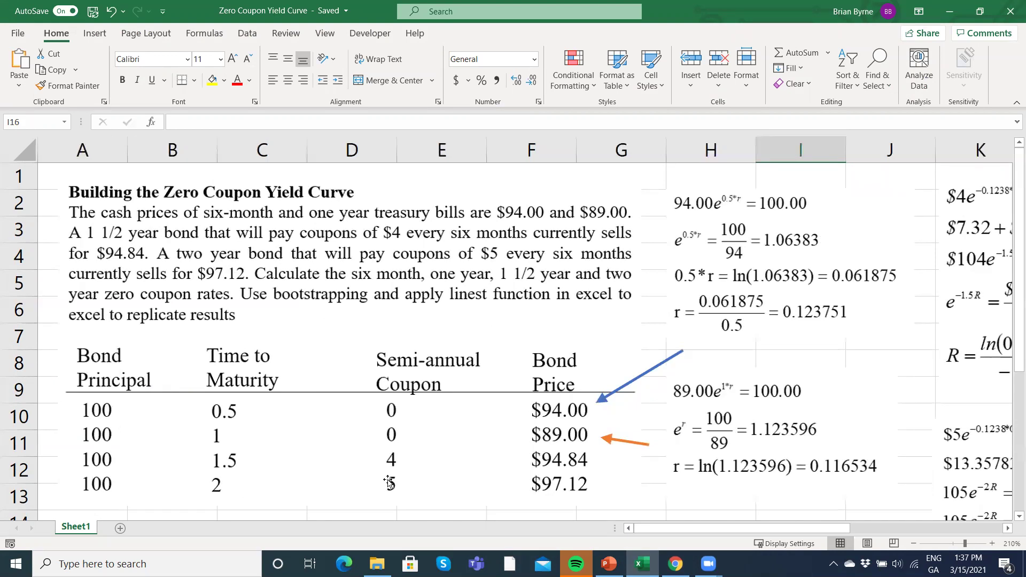
{"action": "scroll", "coordinate": [389, 483], "scroll_direction": "right", "scroll_amount": 5}
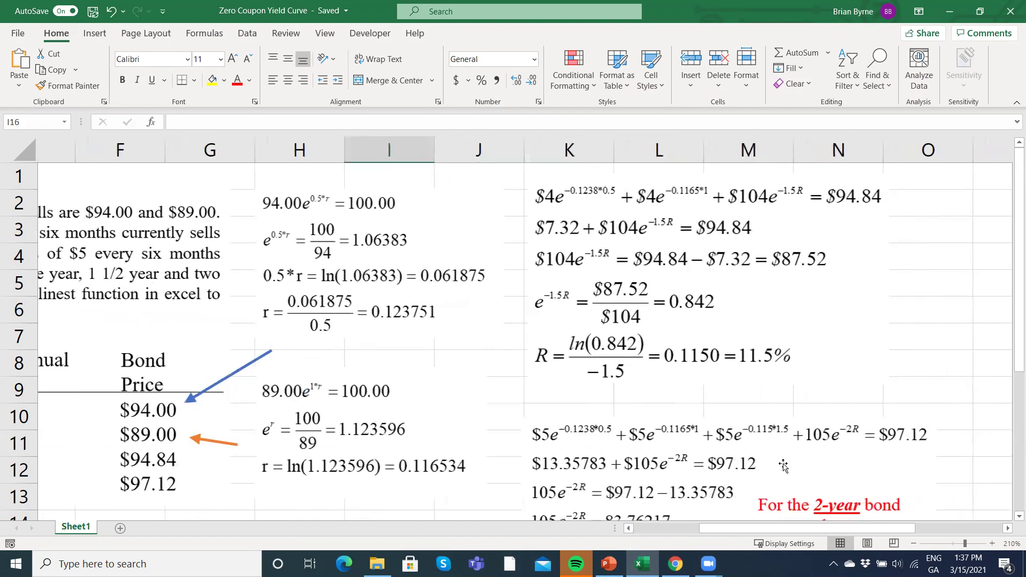
{"action": "scroll", "coordinate": [784, 465], "scroll_direction": "right", "scroll_amount": 1}
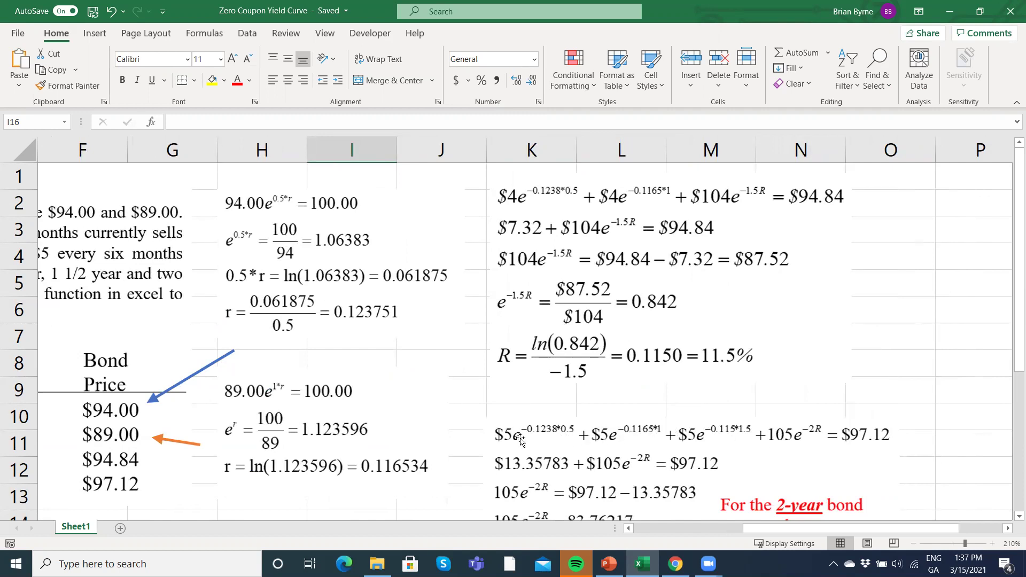
{"action": "scroll", "coordinate": [517, 441], "scroll_direction": "down", "scroll_amount": 2}
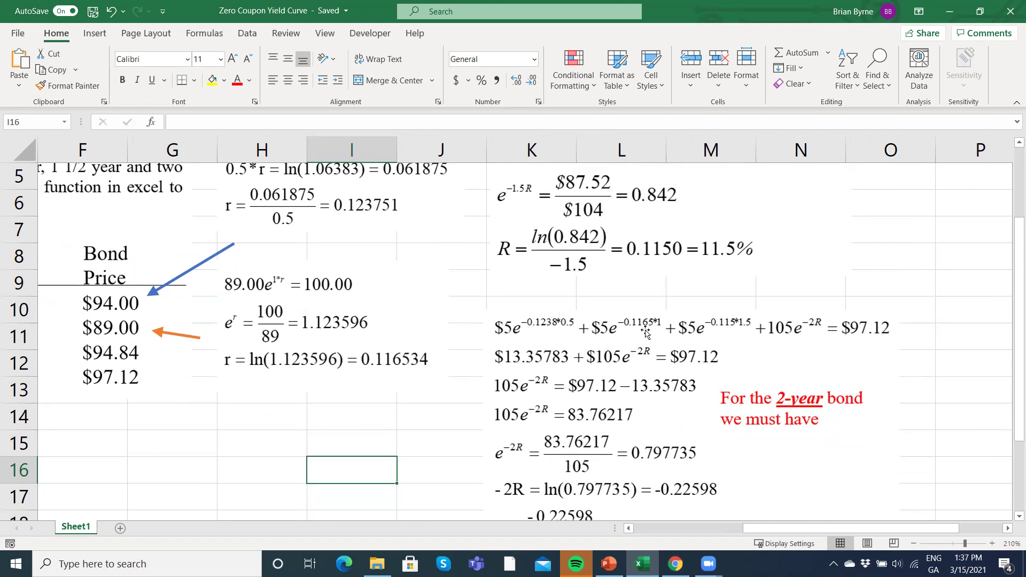
{"action": "scroll", "coordinate": [646, 332], "scroll_direction": "up", "scroll_amount": 1}
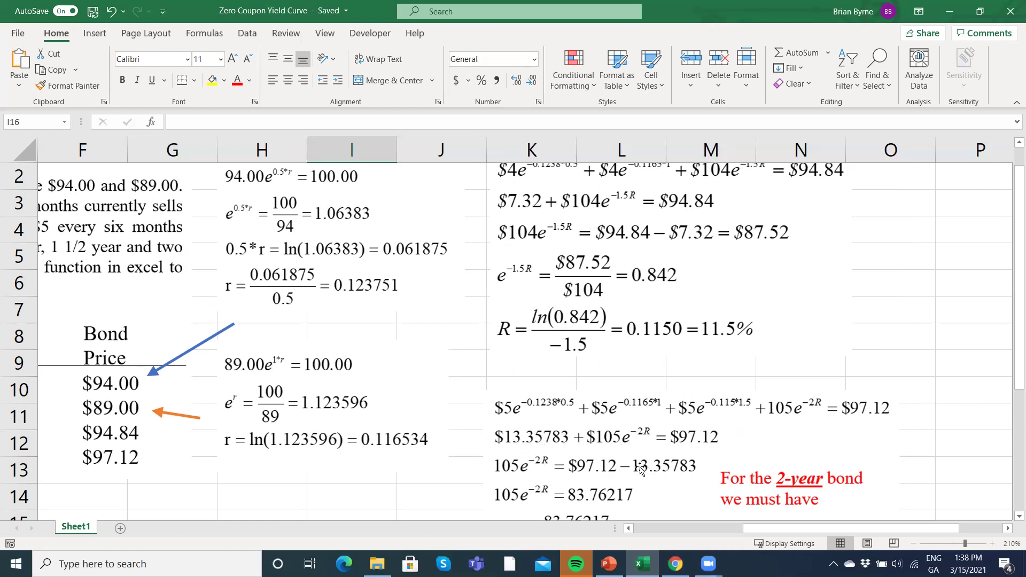
{"action": "scroll", "coordinate": [646, 470], "scroll_direction": "down", "scroll_amount": 1}
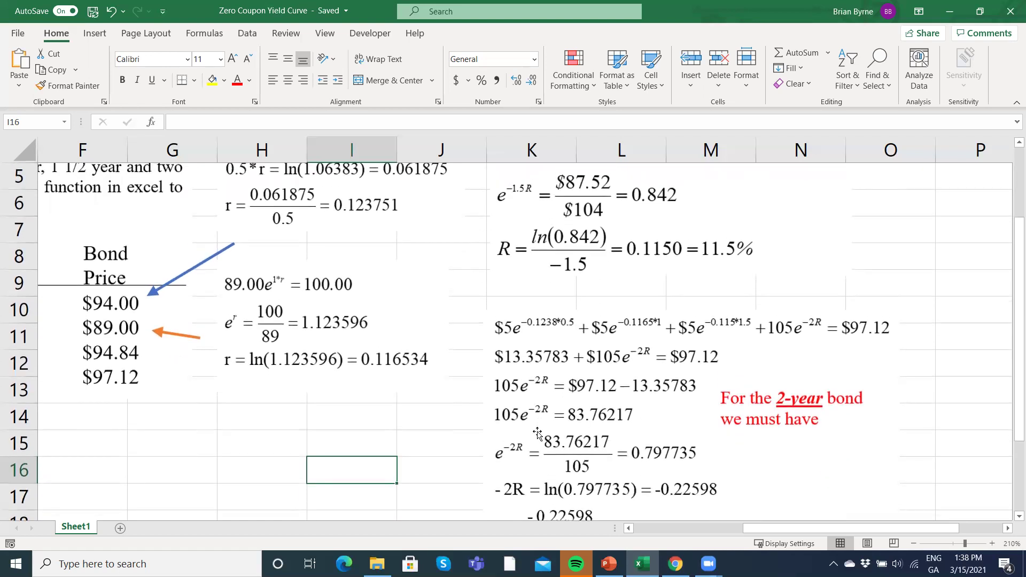
{"action": "scroll", "coordinate": [537, 432], "scroll_direction": "down", "scroll_amount": 1}
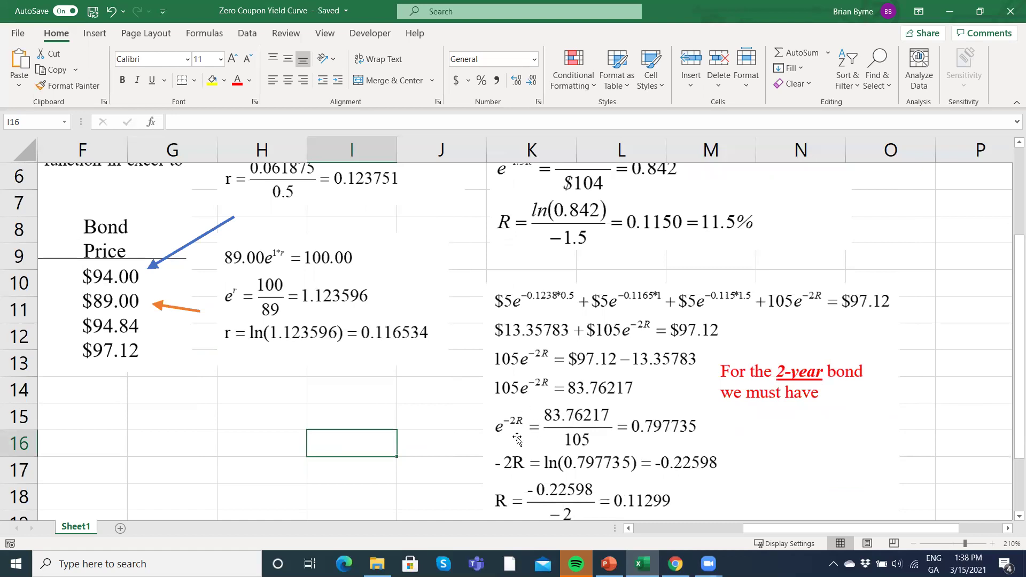
{"action": "scroll", "coordinate": [538, 452], "scroll_direction": "down", "scroll_amount": 2}
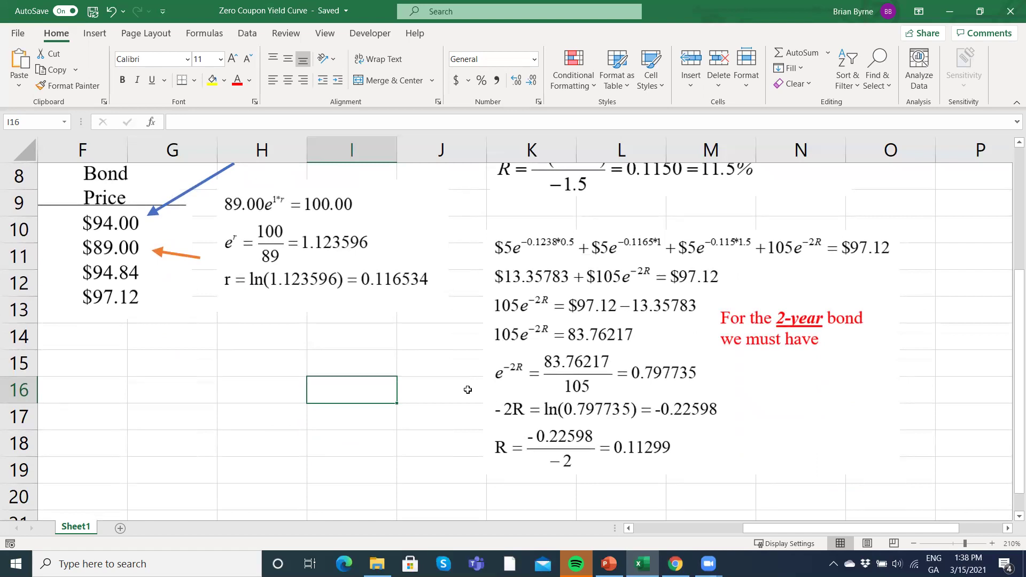
{"action": "scroll", "coordinate": [307, 353], "scroll_direction": "left", "scroll_amount": 5}
{"action": "scroll", "coordinate": [307, 353], "scroll_direction": "up", "scroll_amount": 7}
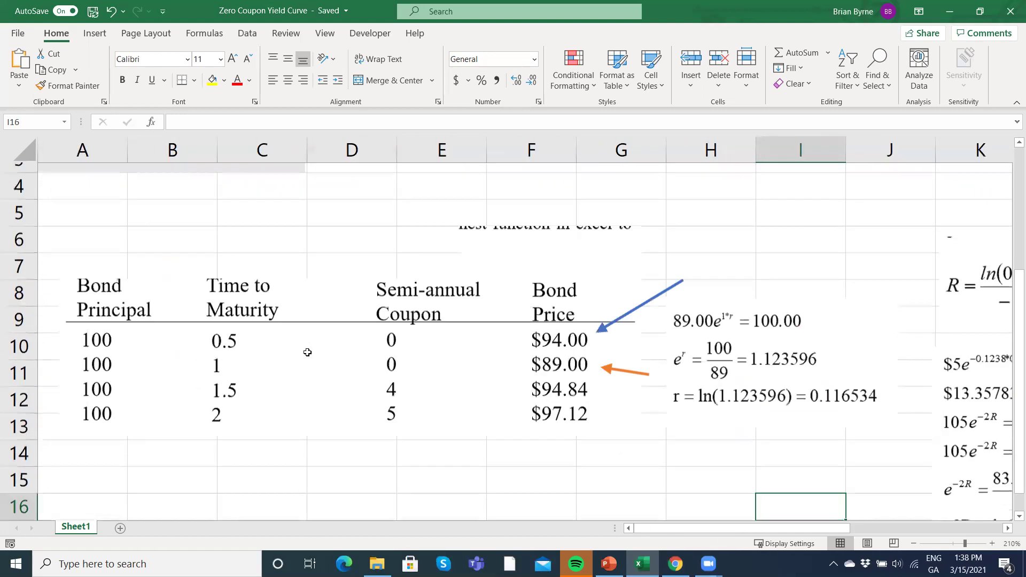
{"action": "scroll", "coordinate": [307, 352], "scroll_direction": "down", "scroll_amount": 2}
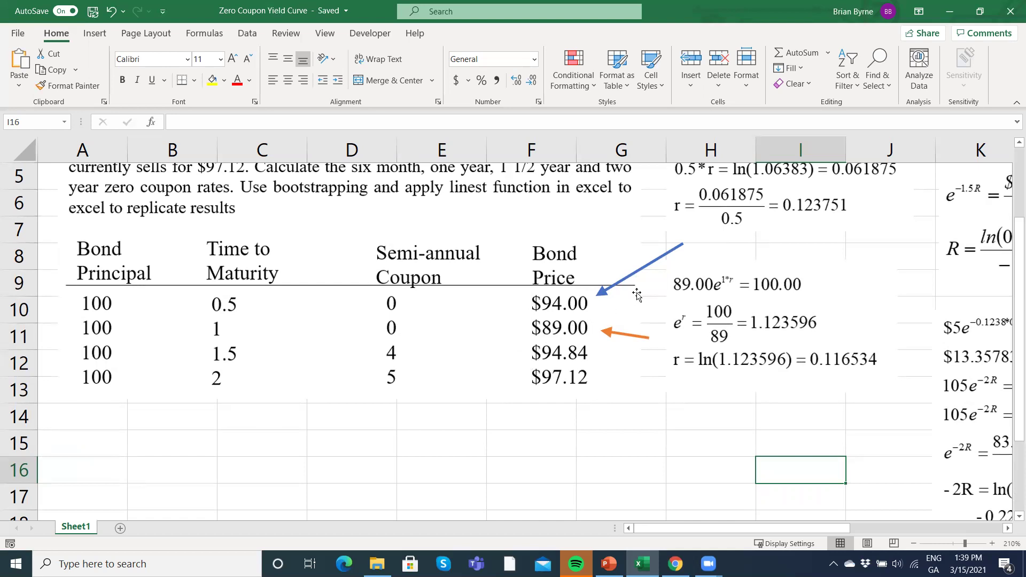
{"action": "scroll", "coordinate": [563, 418], "scroll_direction": "down", "scroll_amount": 2, "text": "ctrl"}
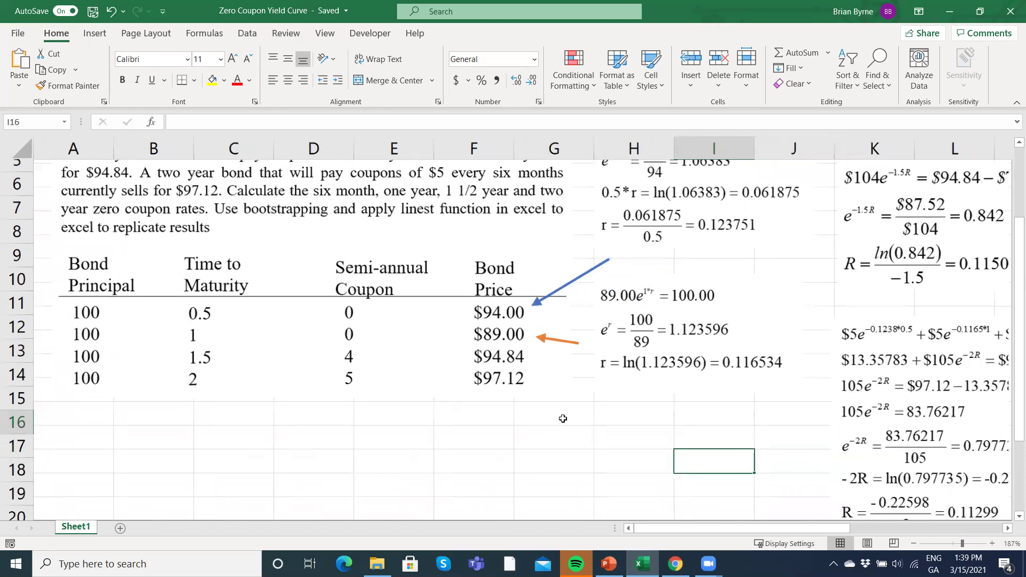
{"action": "left_click", "coordinate": [161, 389]}
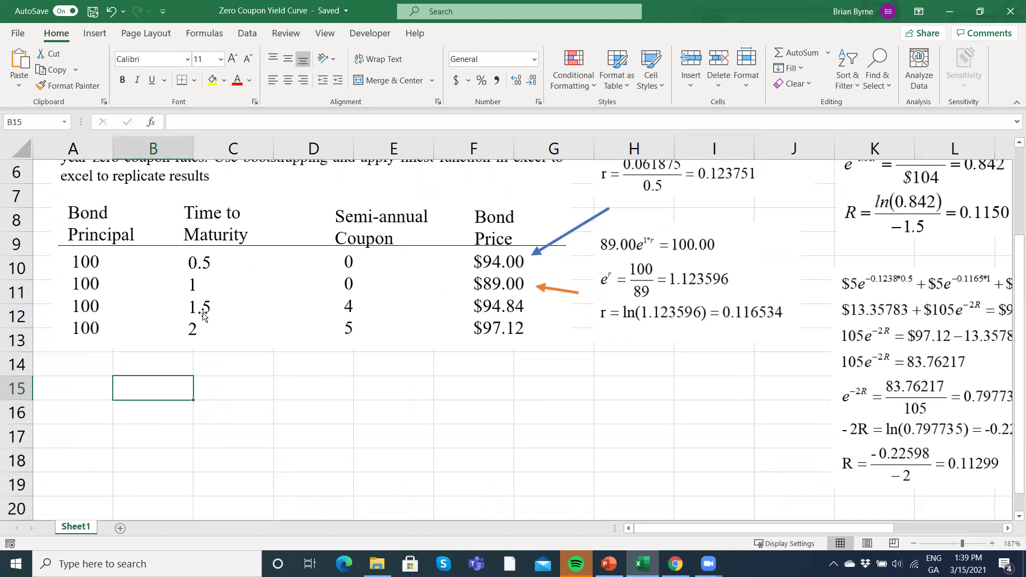
- Enter the maturity times 0, 0.5, 1, 1.5 and 2 across row 15
{"action": "type", "text": "0"}
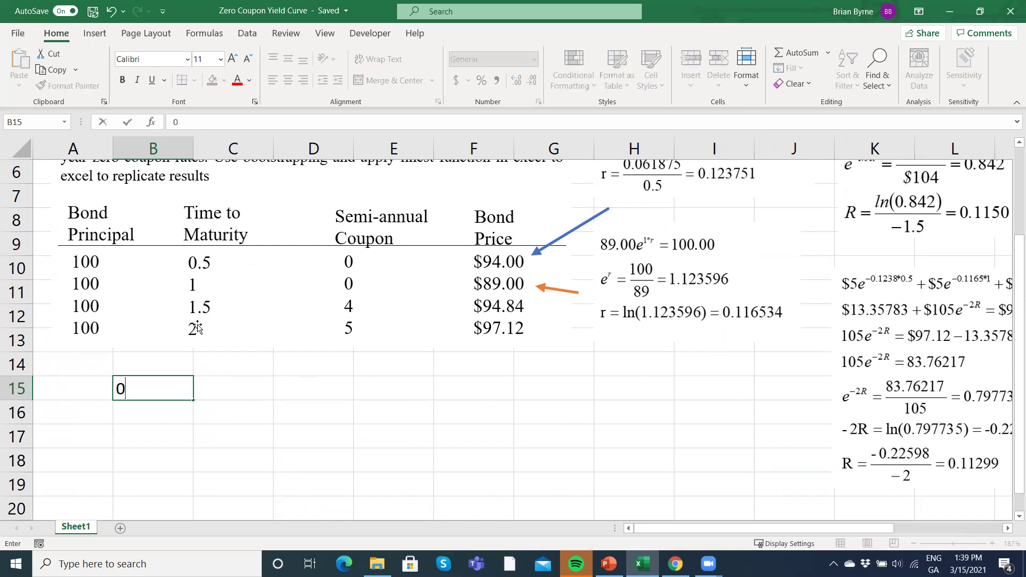
{"action": "key", "text": "Tab"}
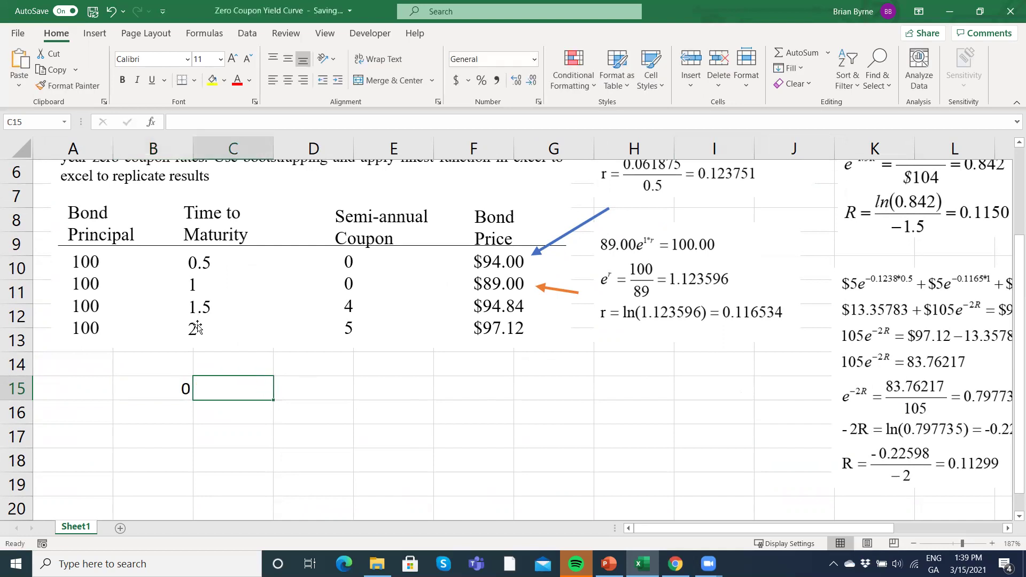
{"action": "type", "text": "0.5"}
{"action": "key", "text": "Tab"}
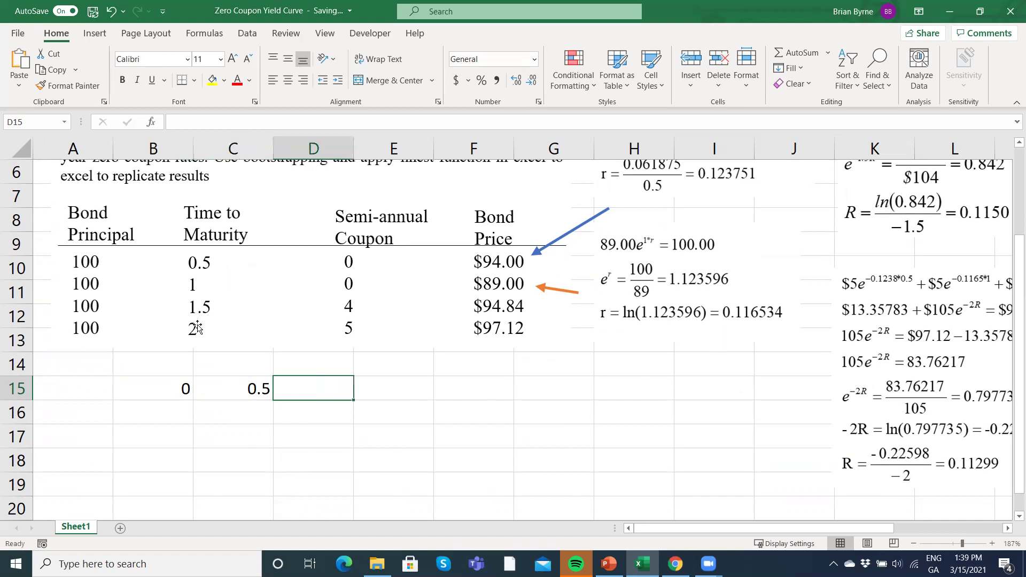
{"action": "type", "text": "1"}
{"action": "key", "text": "Tab"}
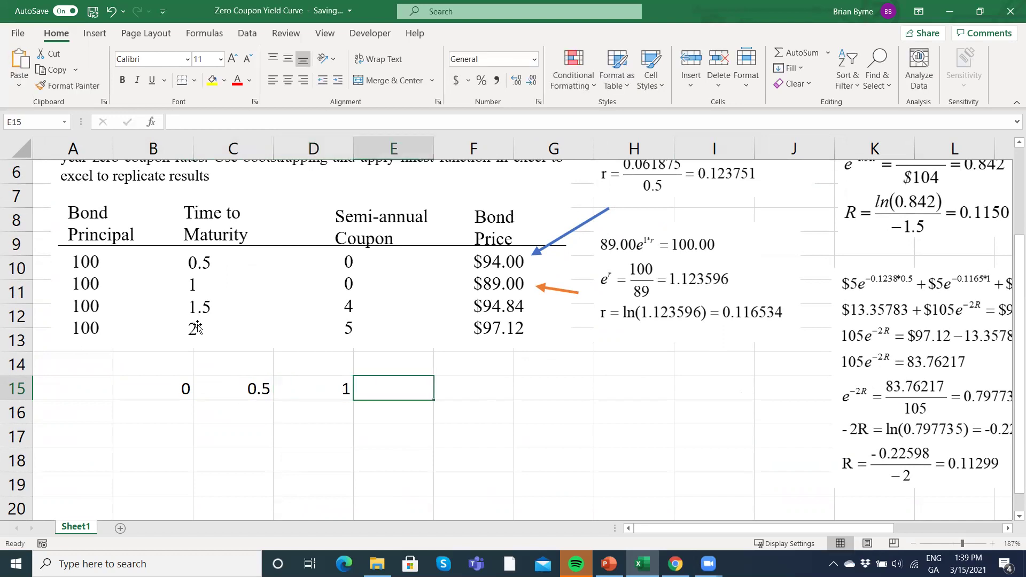
{"action": "type", "text": "7.5"}
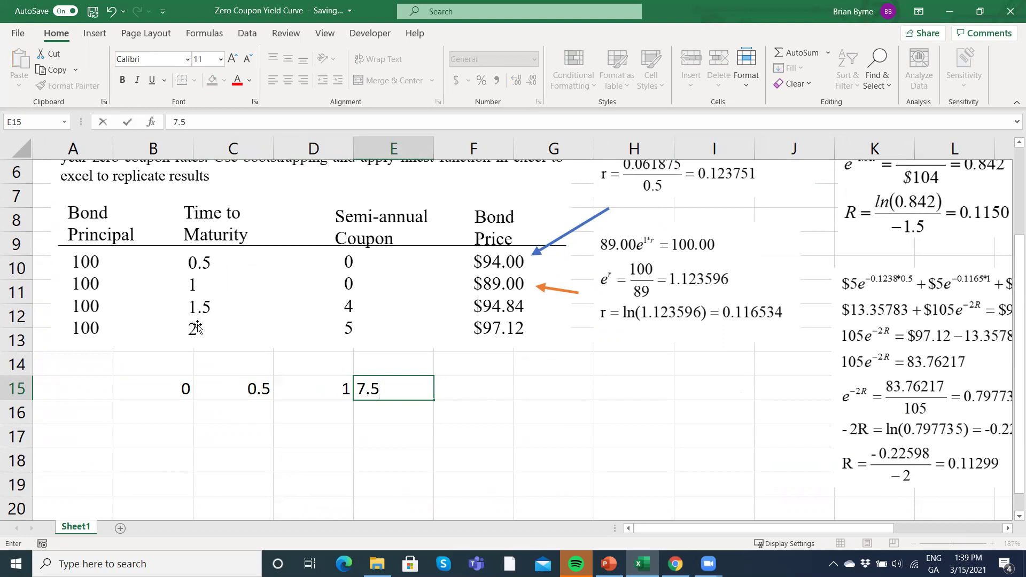
{"action": "key", "text": "BackSpace"}
{"action": "key", "text": "BackSpace"}
{"action": "key", "text": "BackSpace"}
{"action": "type", "text": "1.5"}
{"action": "key", "text": "Tab"}
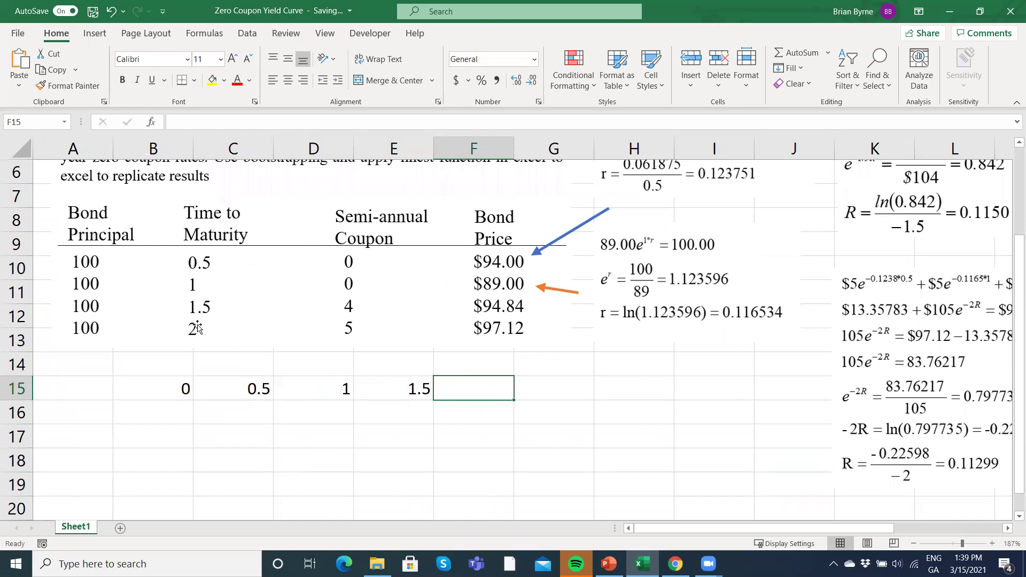
{"action": "type", "text": "2"}
{"action": "key", "text": "Return"}
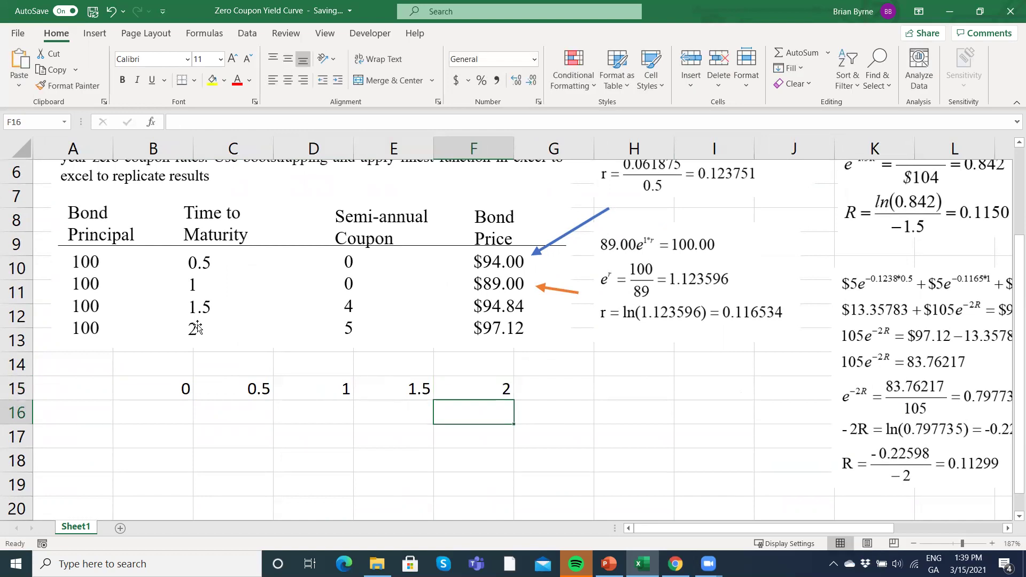
- Fill the first bond's row B16:F16 with -94, 100, 0, 0, 0
{"action": "left_click", "coordinate": [164, 413]}
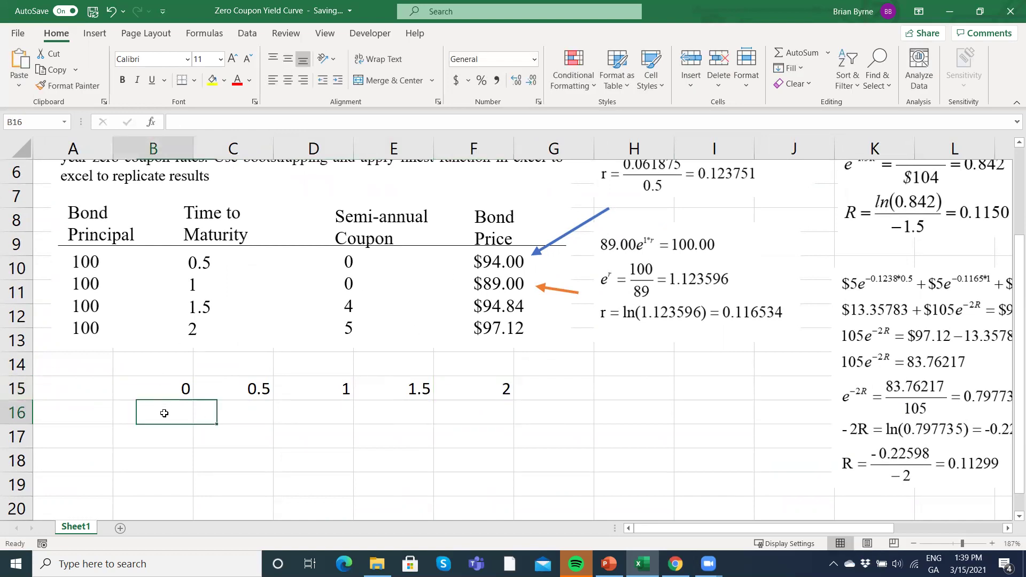
{"action": "type", "text": "94"}
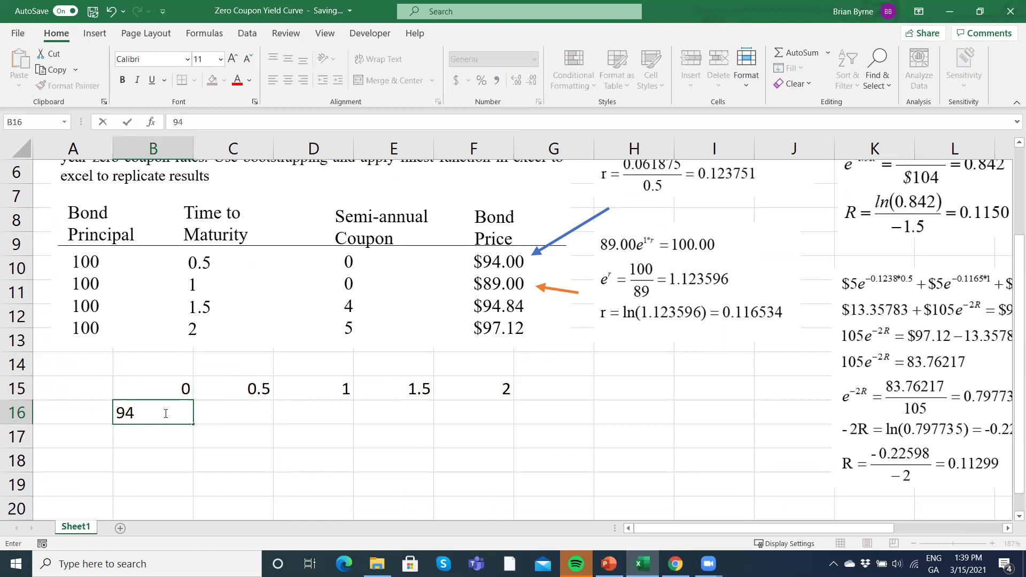
{"action": "left_click", "coordinate": [116, 411]}
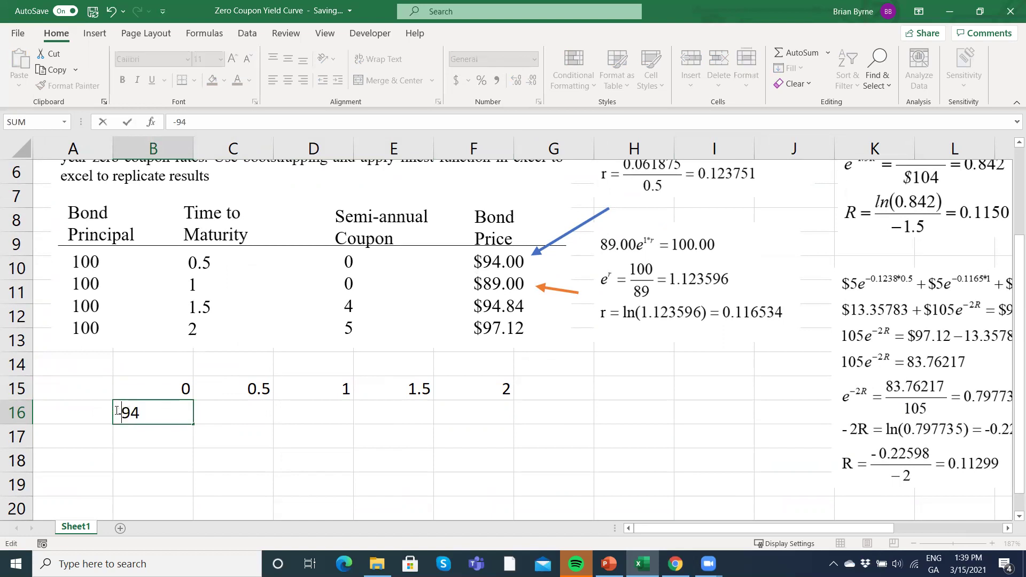
{"action": "type", "text": "-"}
{"action": "left_click", "coordinate": [224, 422]}
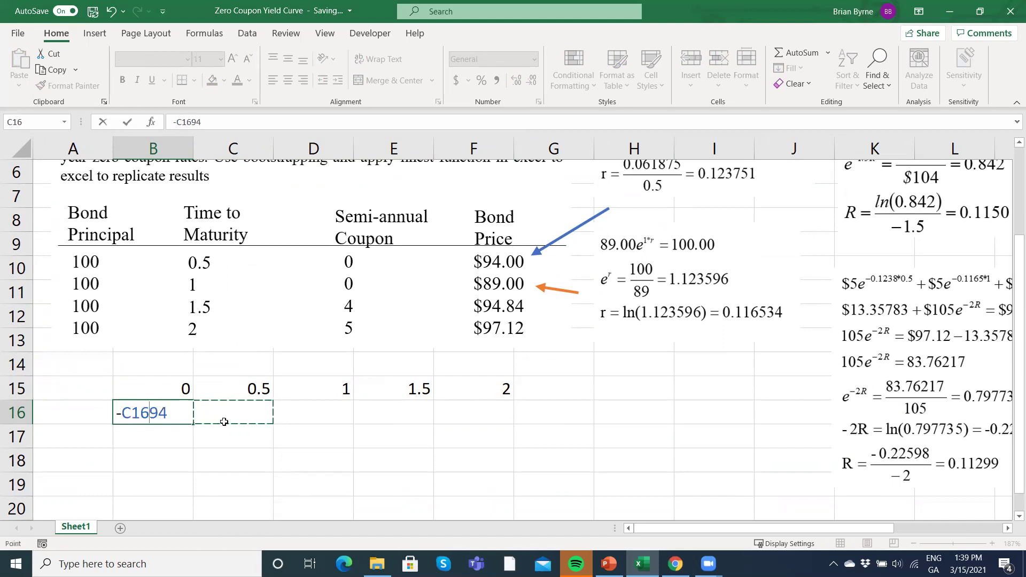
{"action": "key", "text": "BackSpace"}
{"action": "key", "text": "BackSpace"}
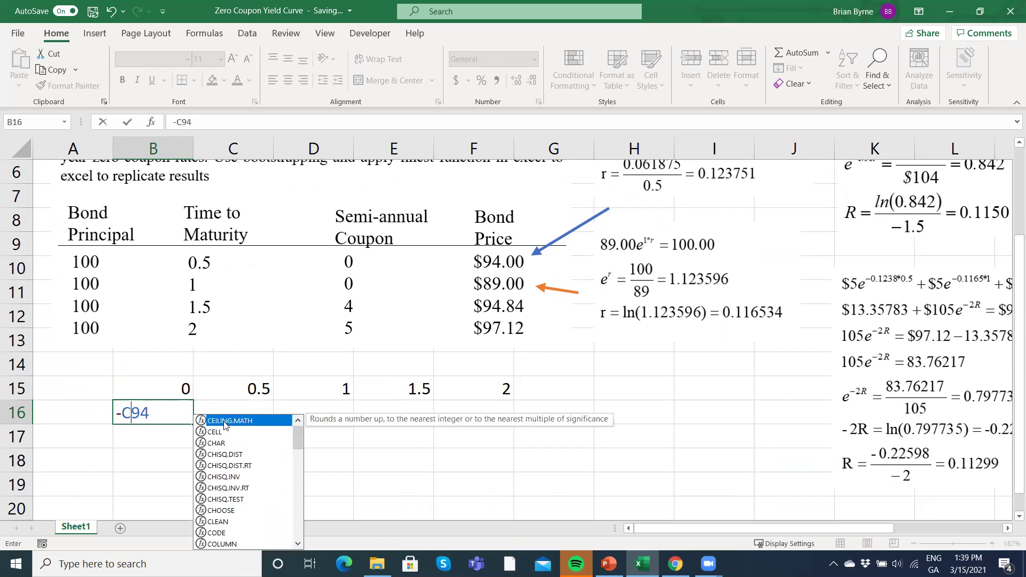
{"action": "key", "text": "BackSpace"}
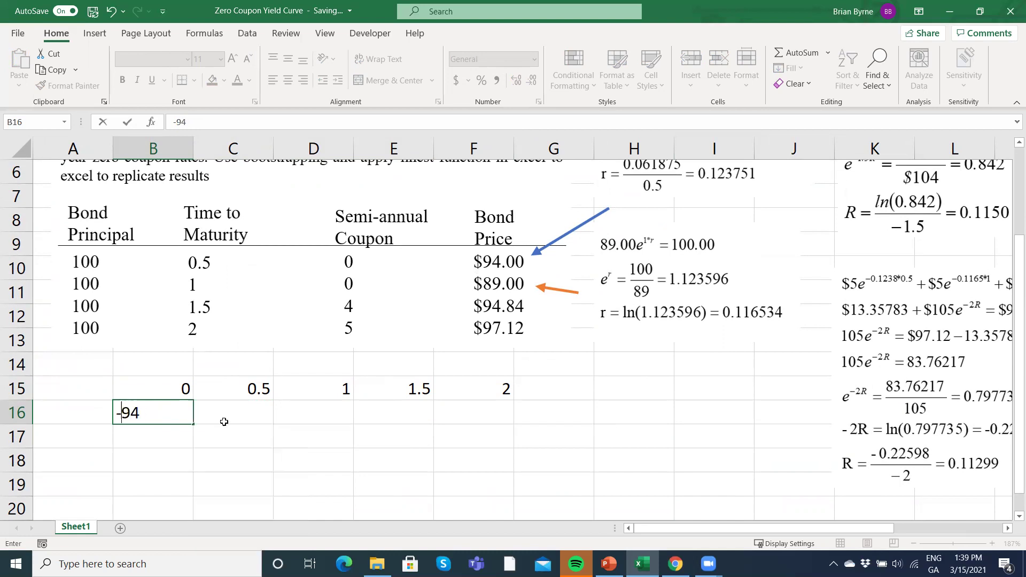
{"action": "left_click", "coordinate": [160, 413]}
{"action": "key", "text": "BackSpace"}
{"action": "type", "text": "4"}
{"action": "key", "text": "Return"}
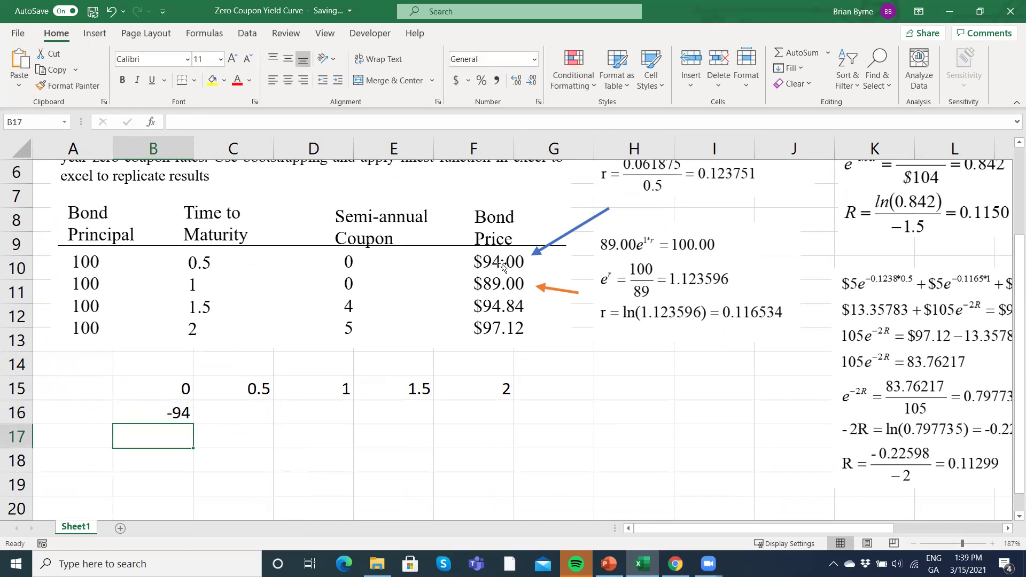
{"action": "left_click", "coordinate": [255, 412]}
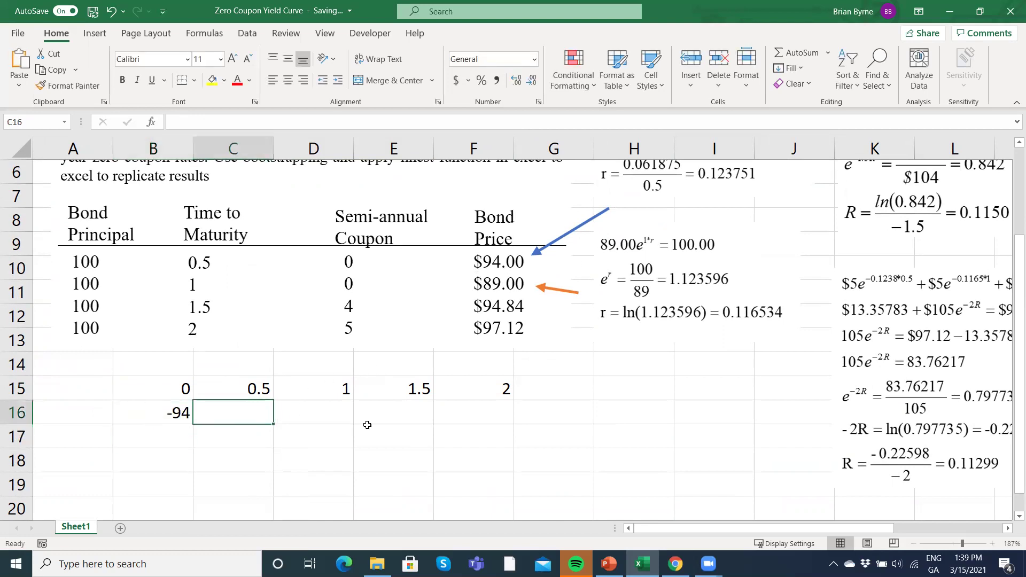
{"action": "type", "text": "4"}
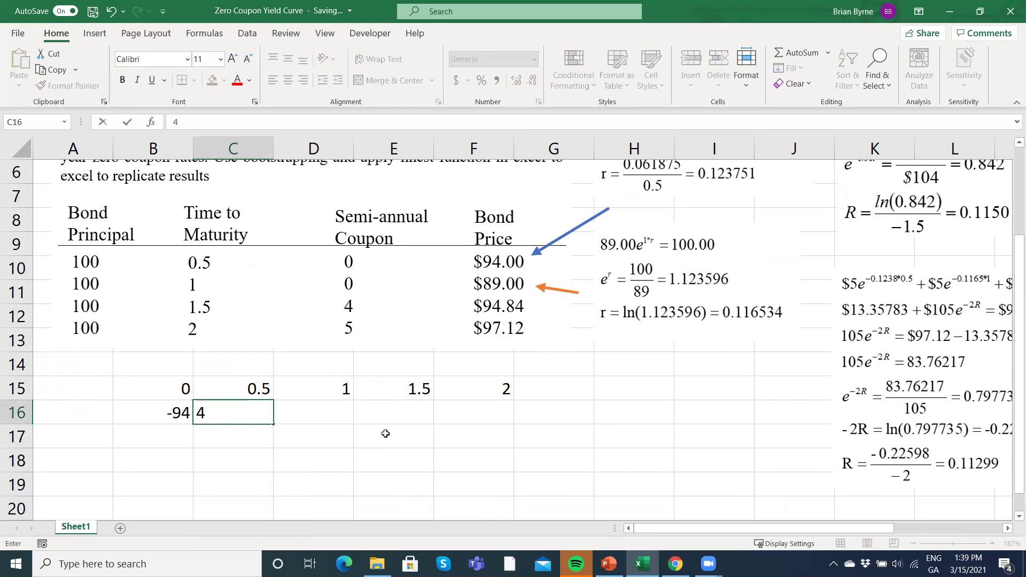
{"action": "key", "text": "BackSpace"}
{"action": "type", "text": "100"}
{"action": "key", "text": "Return"}
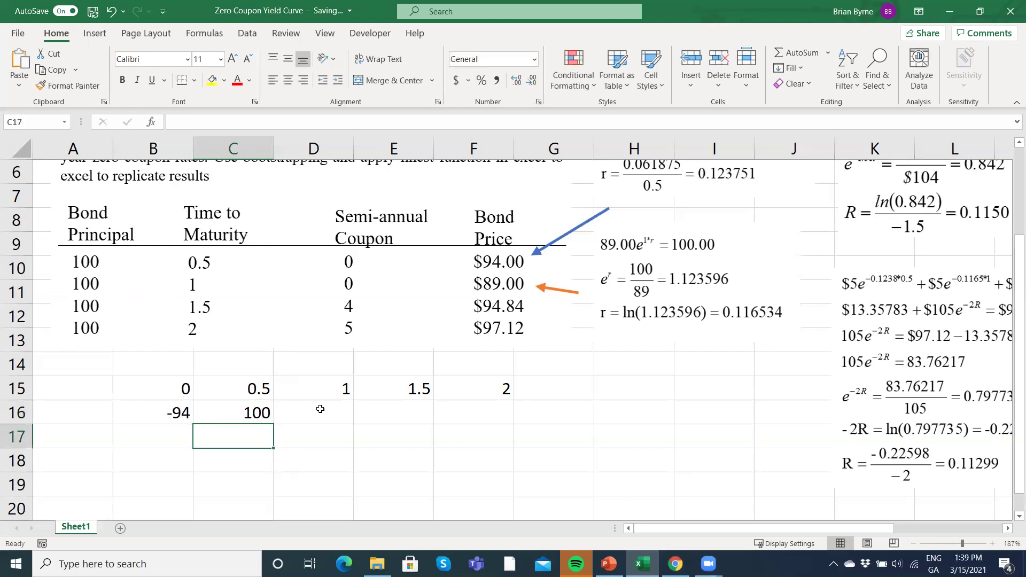
{"action": "left_click", "coordinate": [320, 409]}
{"action": "type", "text": "0"}
{"action": "key", "text": "Tab"}
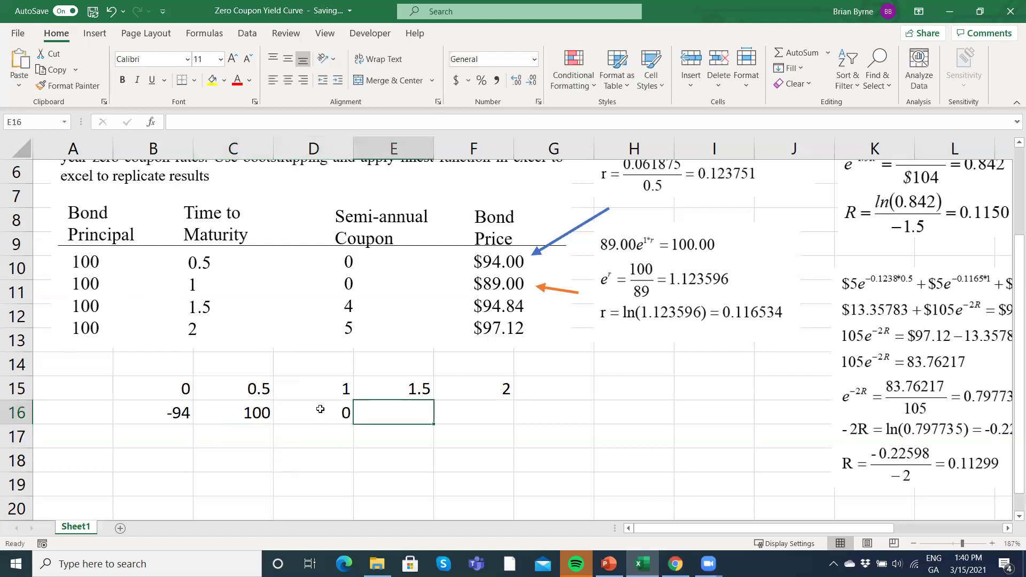
{"action": "type", "text": "0"}
{"action": "key", "text": "Tab"}
{"action": "type", "text": "0"}
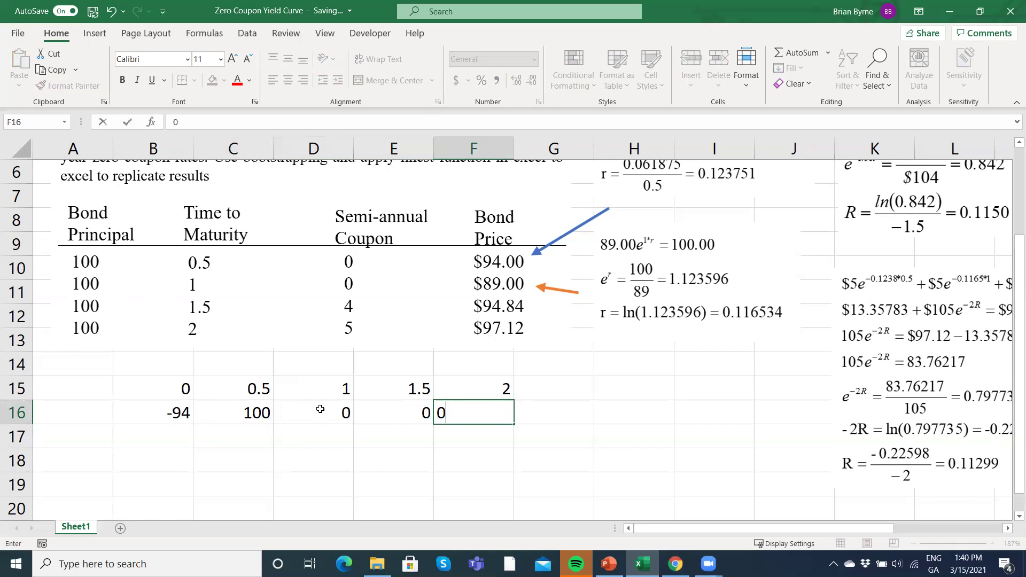
{"action": "key", "text": "Return"}
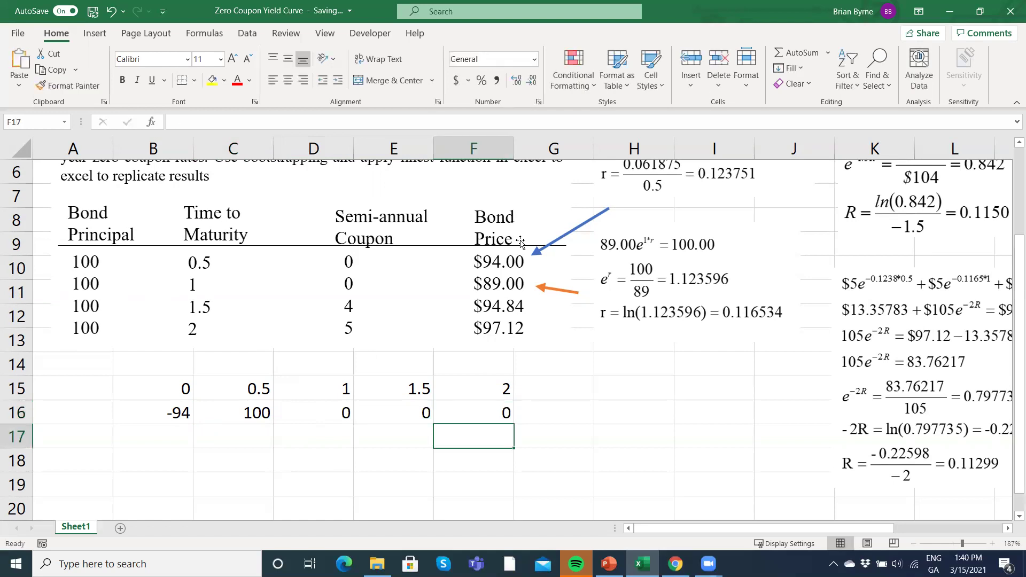
- Fill the second bond's row B17:F17 with -89, 0, 100, 0, 0
{"action": "left_click", "coordinate": [170, 443]}
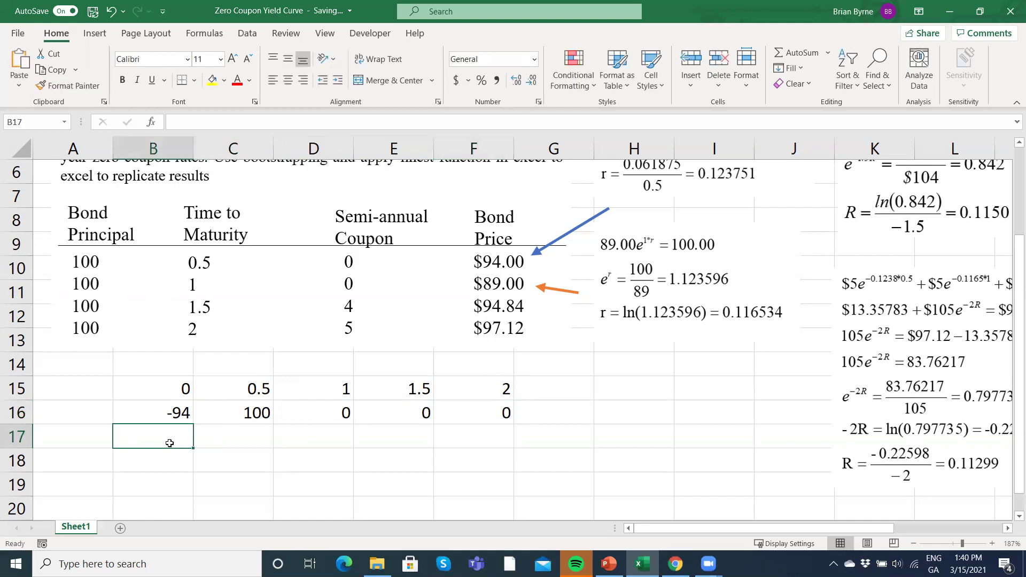
{"action": "type", "text": "-"}
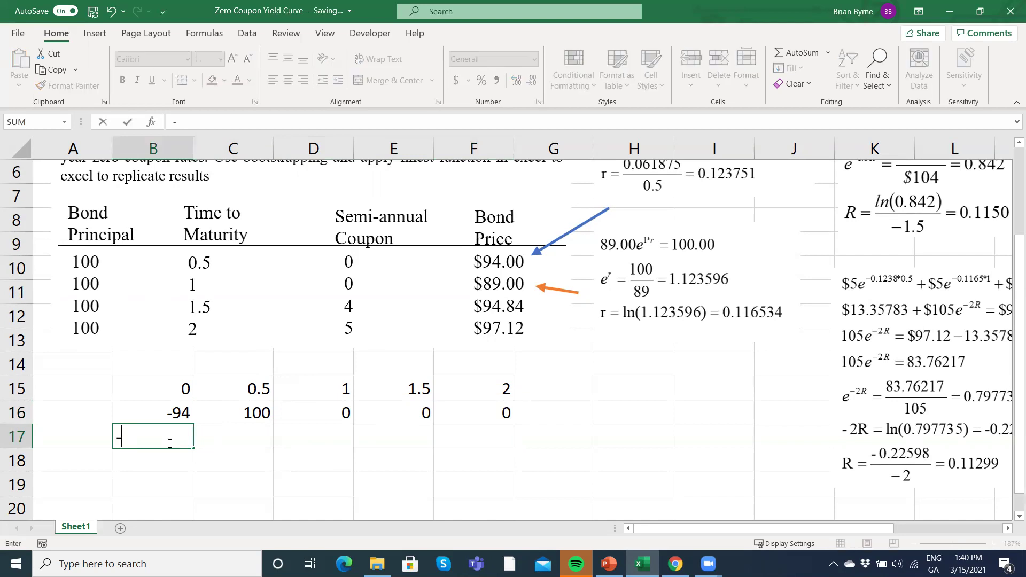
{"action": "type", "text": "89"}
{"action": "key", "text": "Tab"}
{"action": "type", "text": "0"}
{"action": "key", "text": "Tab"}
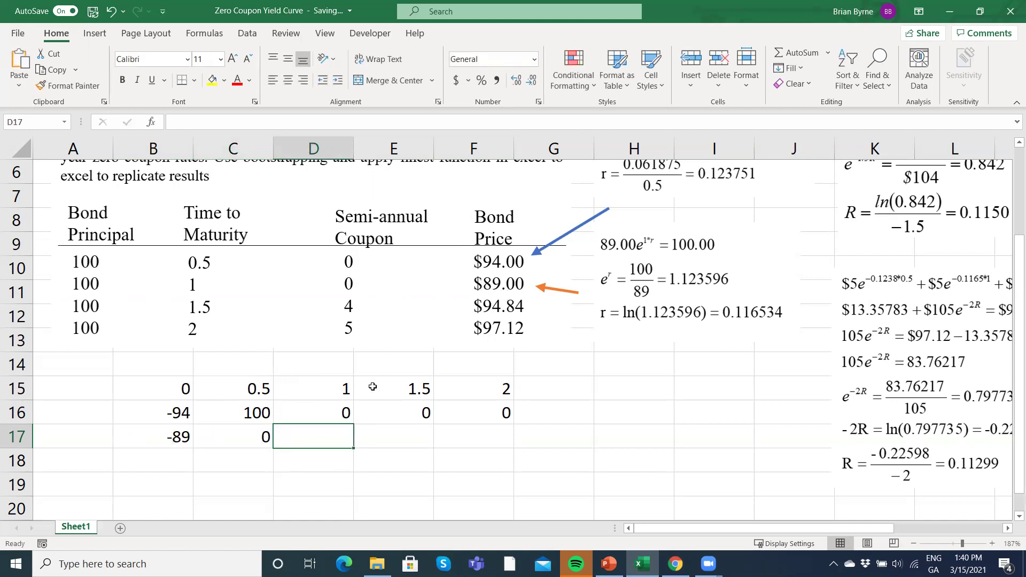
{"action": "type", "text": "100"}
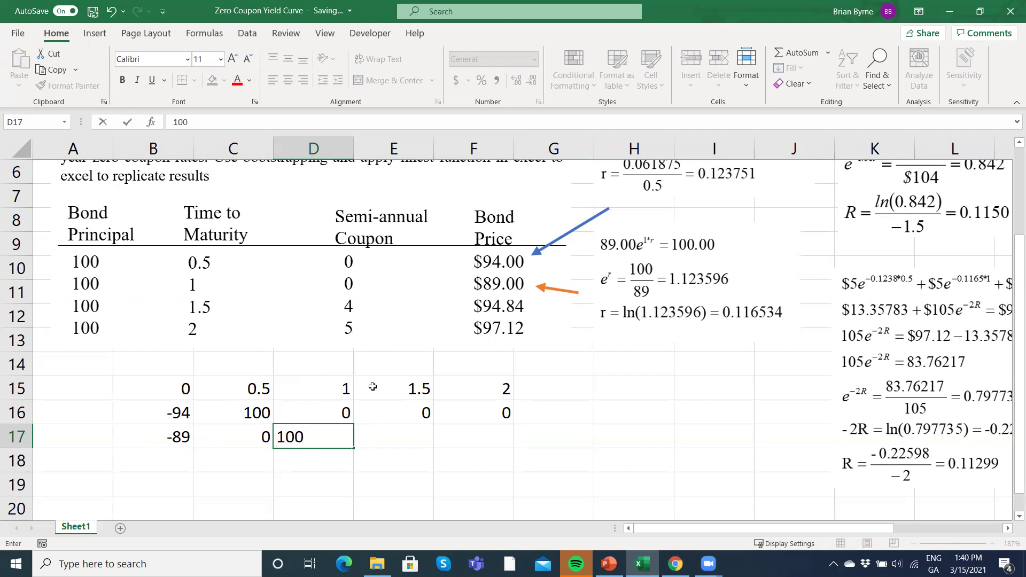
{"action": "key", "text": "Tab"}
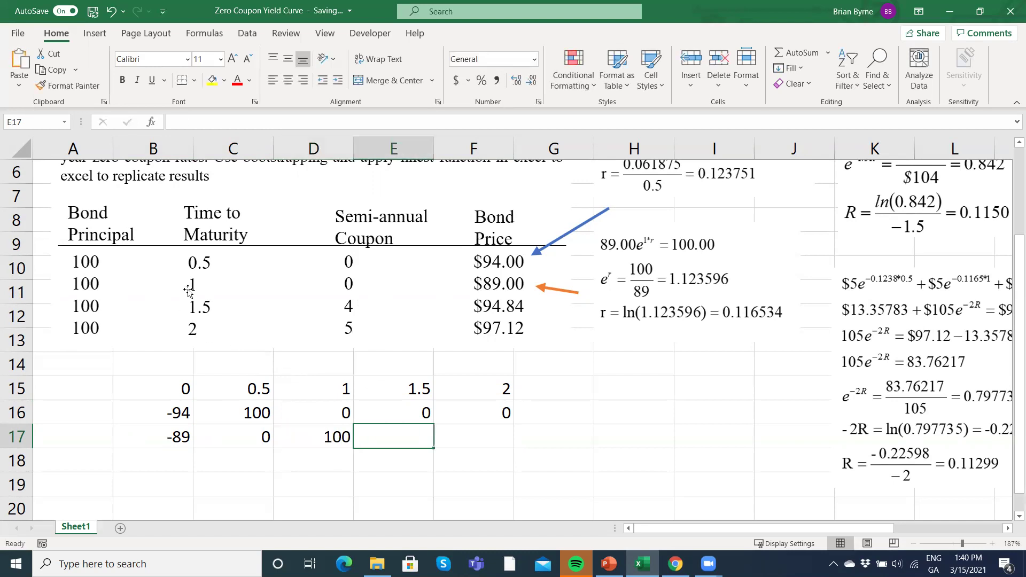
{"action": "type", "text": "0"}
{"action": "key", "text": "Tab"}
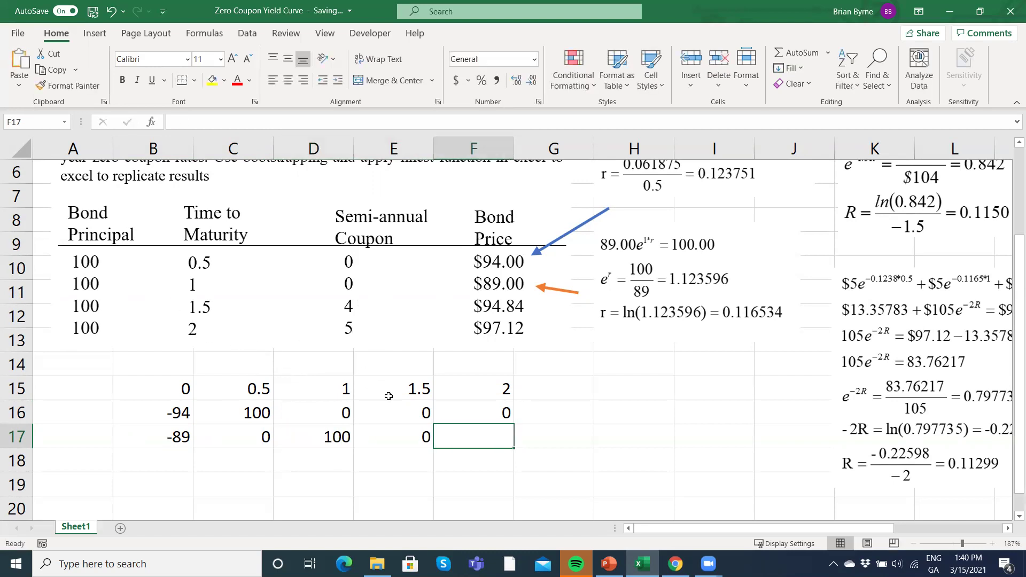
{"action": "type", "text": "0"}
{"action": "key", "text": "Return"}
- Fill the third bond's row B18:F18 with -94.84, 4, 4, 104, 0
{"action": "key", "text": "Left"}
{"action": "key", "text": "Left"}
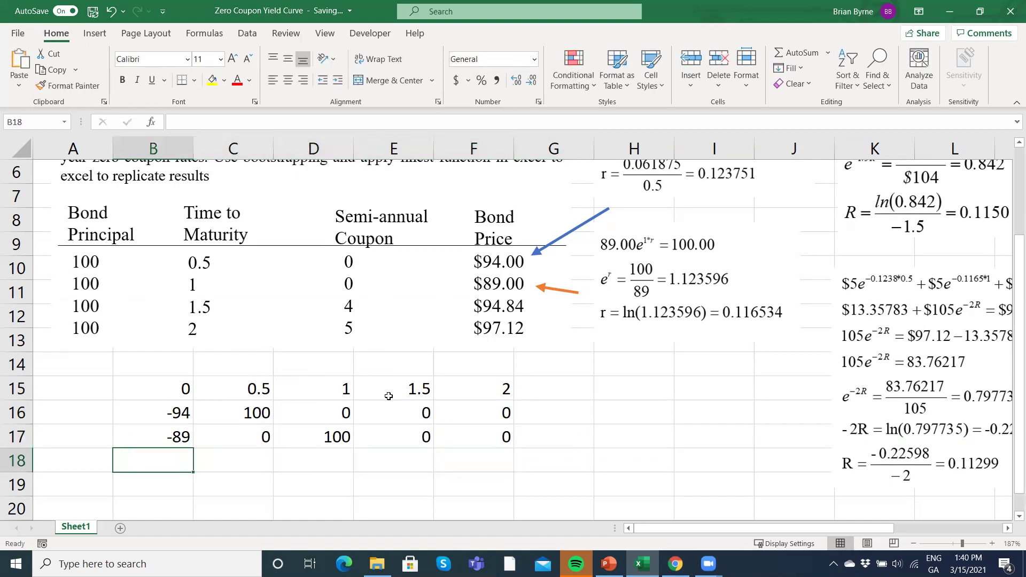
{"action": "type", "text": "-"}
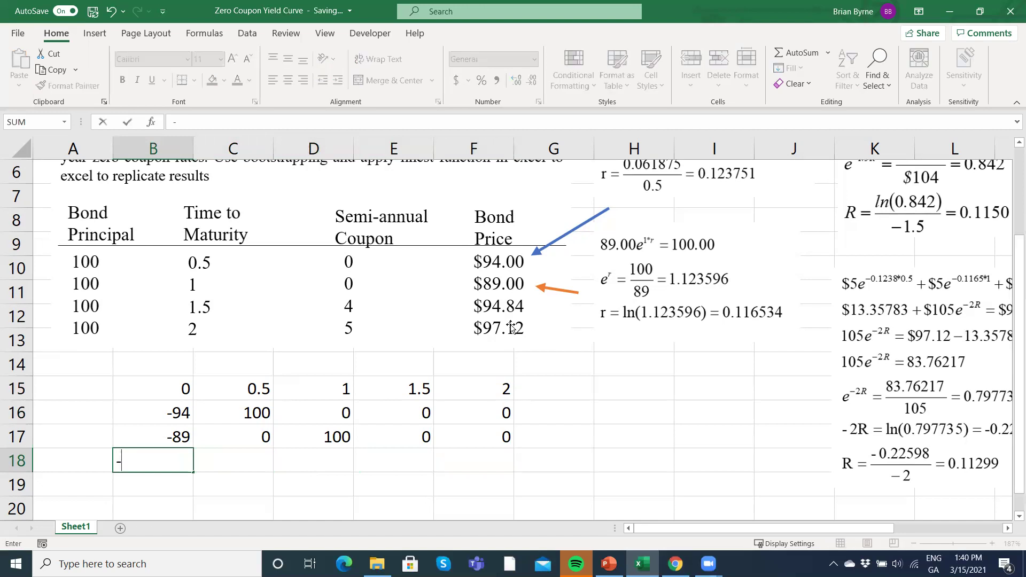
{"action": "type", "text": "94.84"}
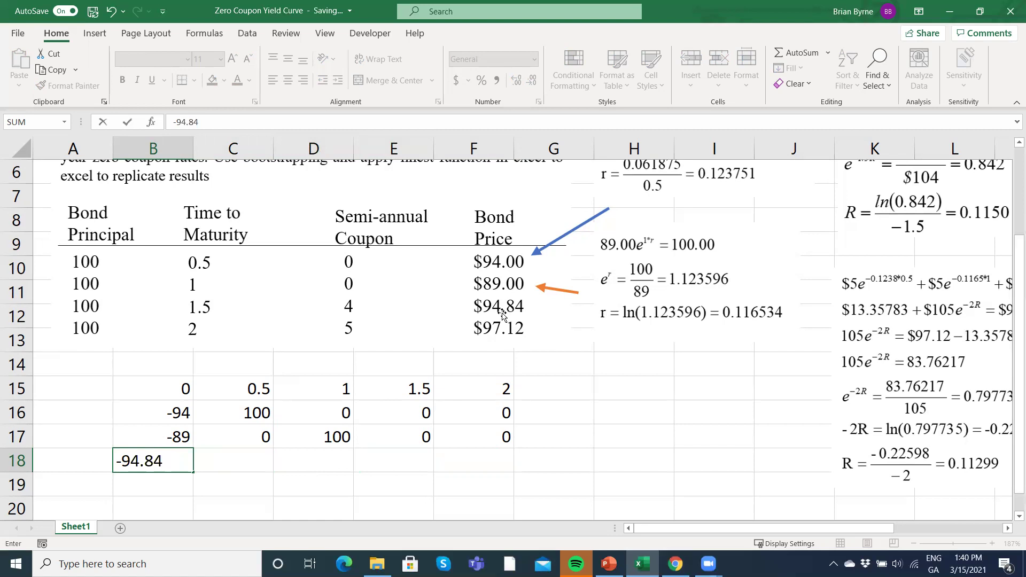
{"action": "key", "text": "Tab"}
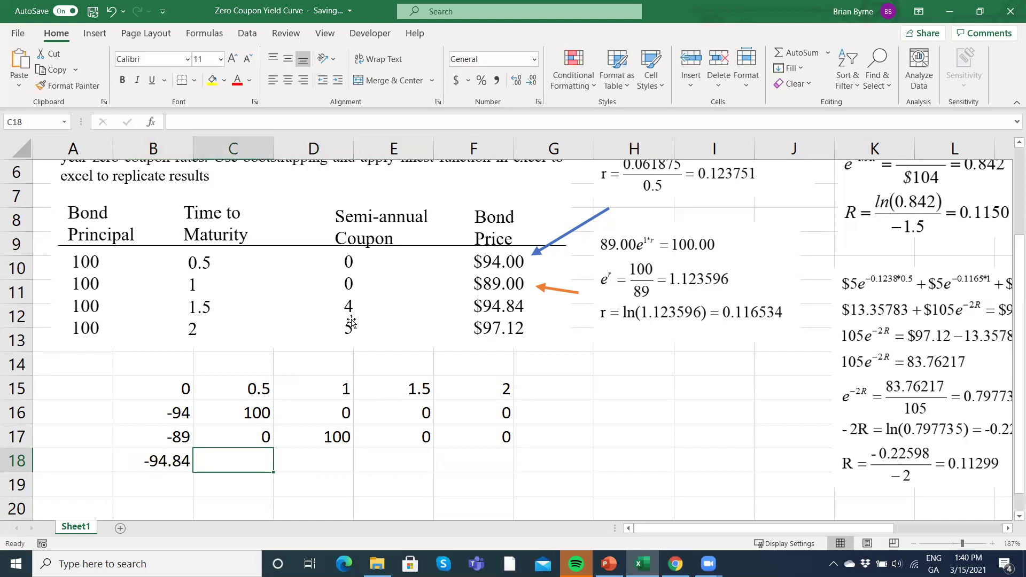
{"action": "type", "text": "4"}
{"action": "key", "text": "Tab"}
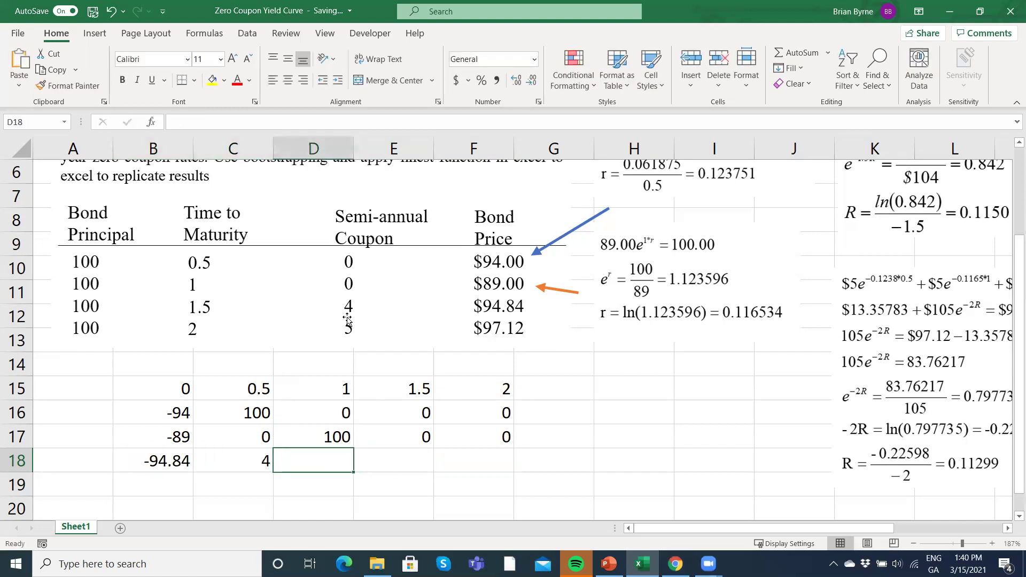
{"action": "type", "text": "4"}
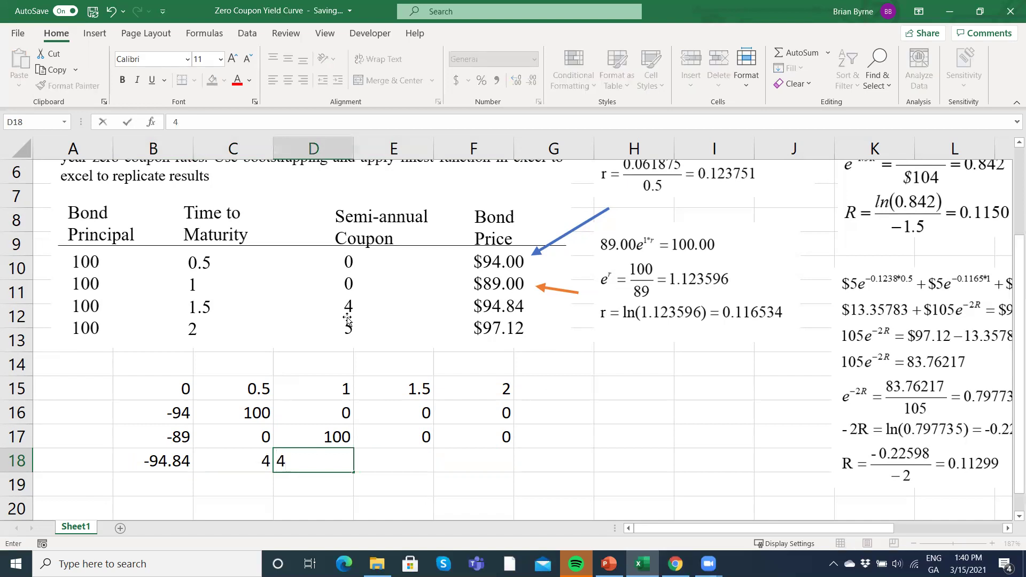
{"action": "key", "text": "Tab"}
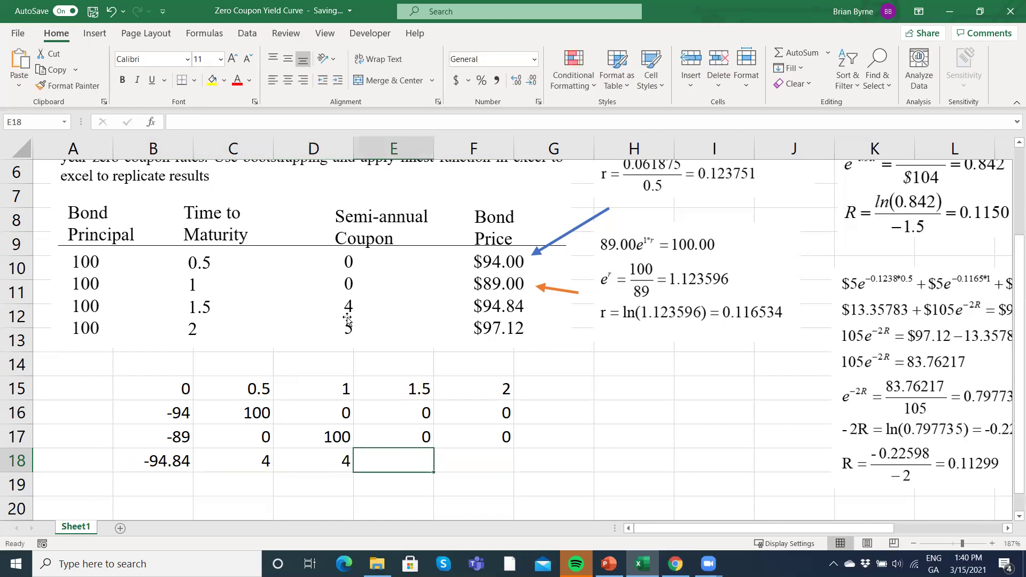
{"action": "type", "text": "104"}
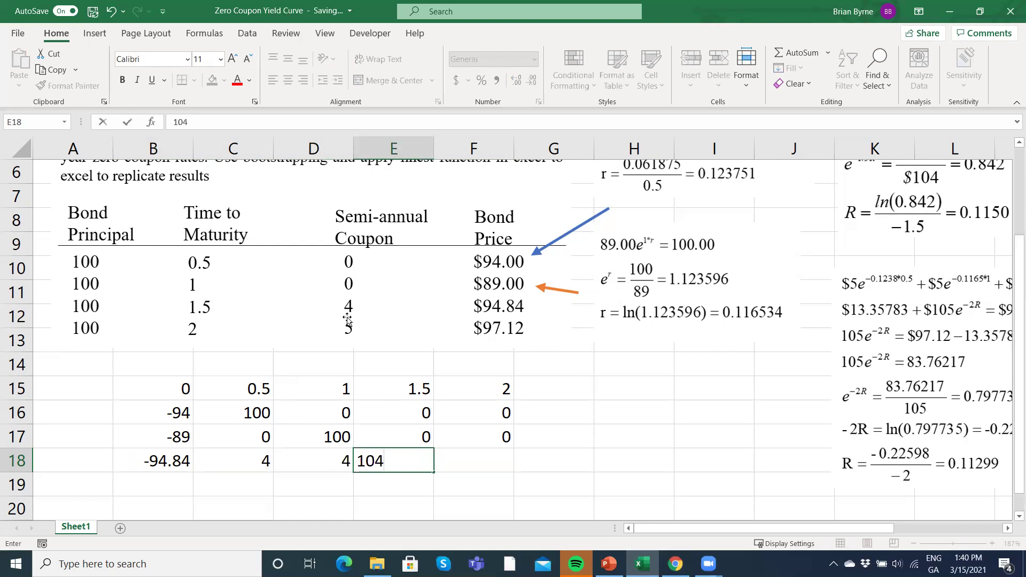
{"action": "key", "text": "Tab"}
{"action": "type", "text": "0"}
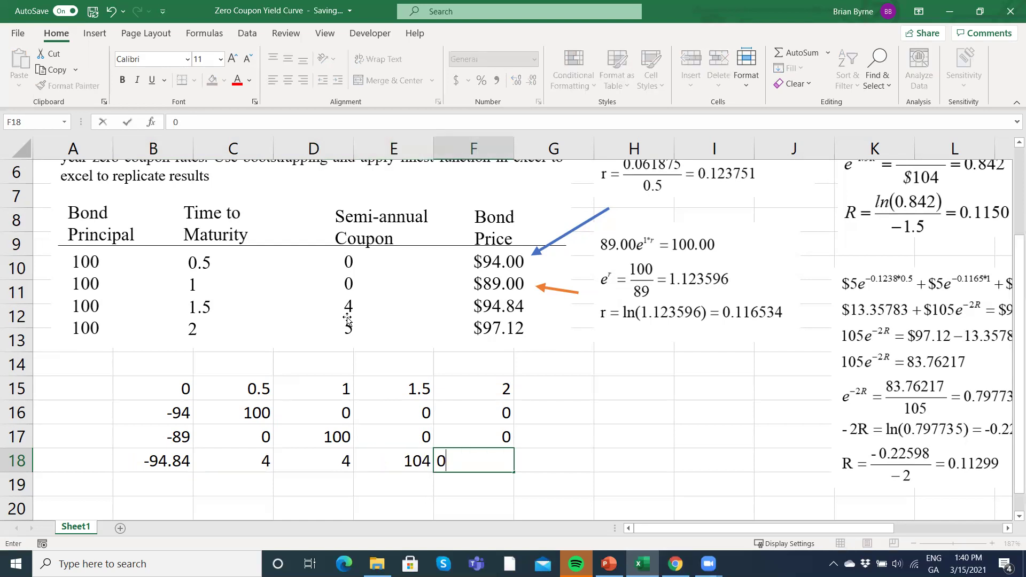
{"action": "key", "text": "Return"}
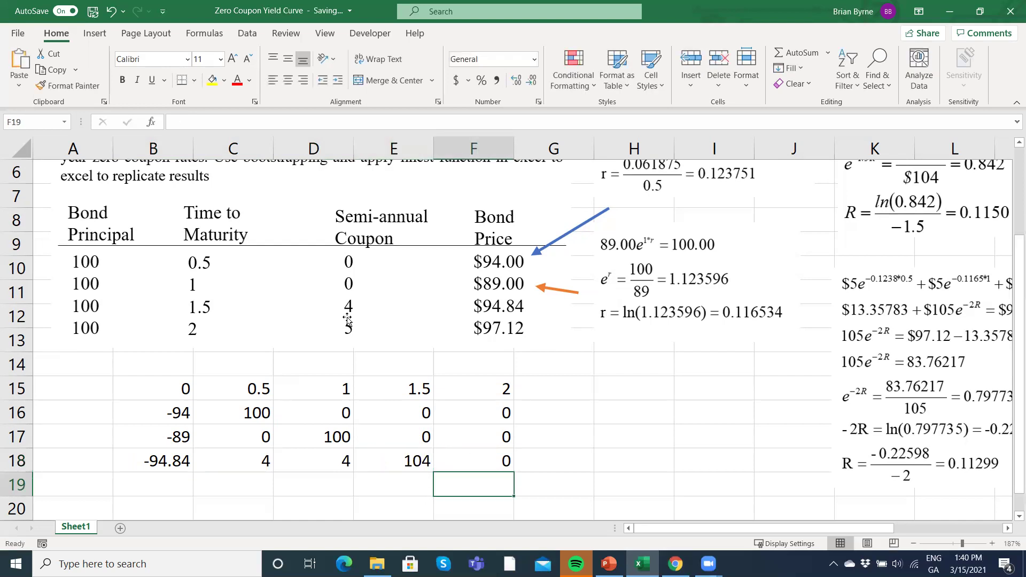
- Fill the fourth bond's row B19:F19 with -97.12, 5, 5, 5, 105
{"action": "left_click", "coordinate": [177, 483]}
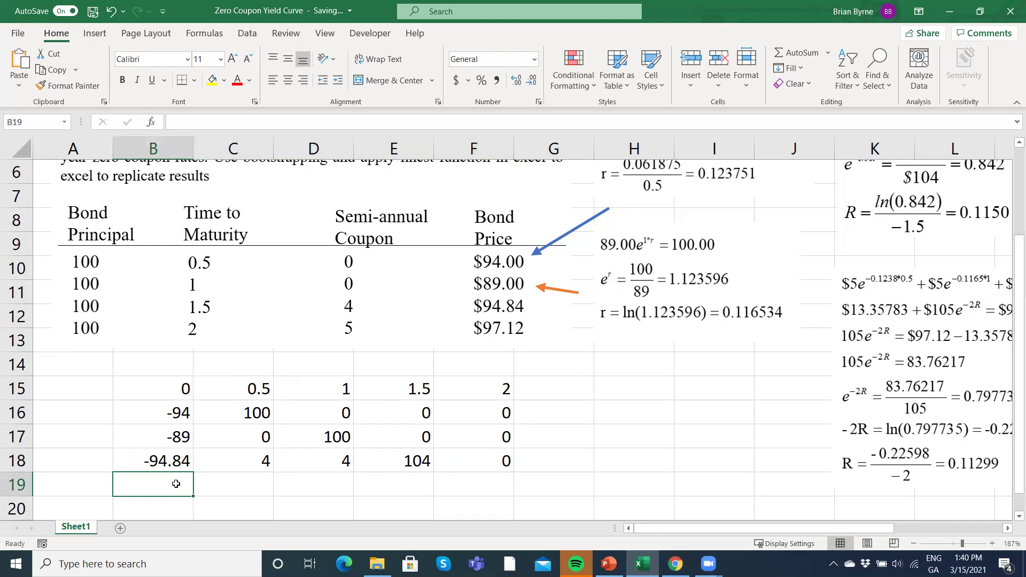
{"action": "type", "text": "-97.12"}
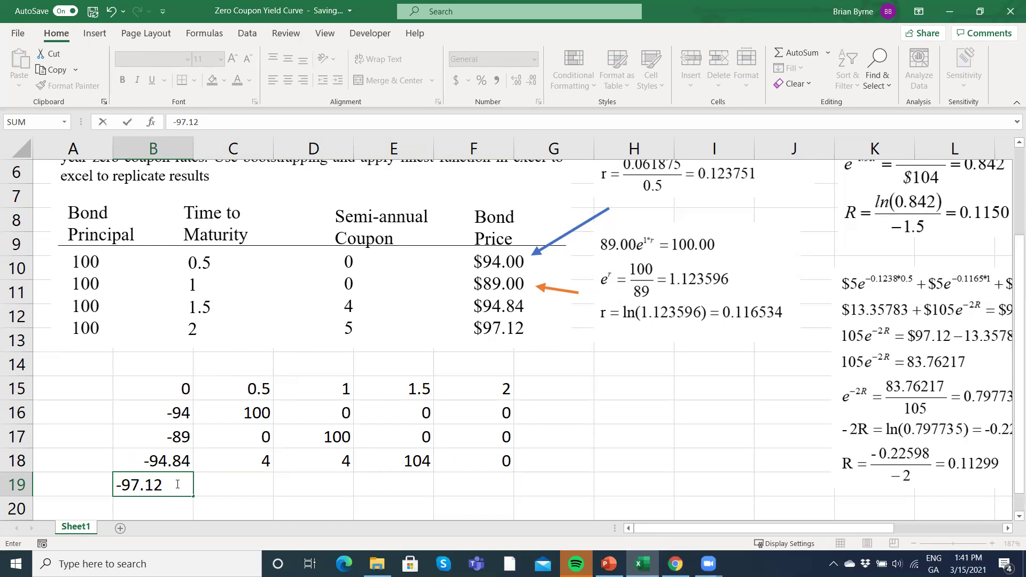
{"action": "key", "text": "Tab"}
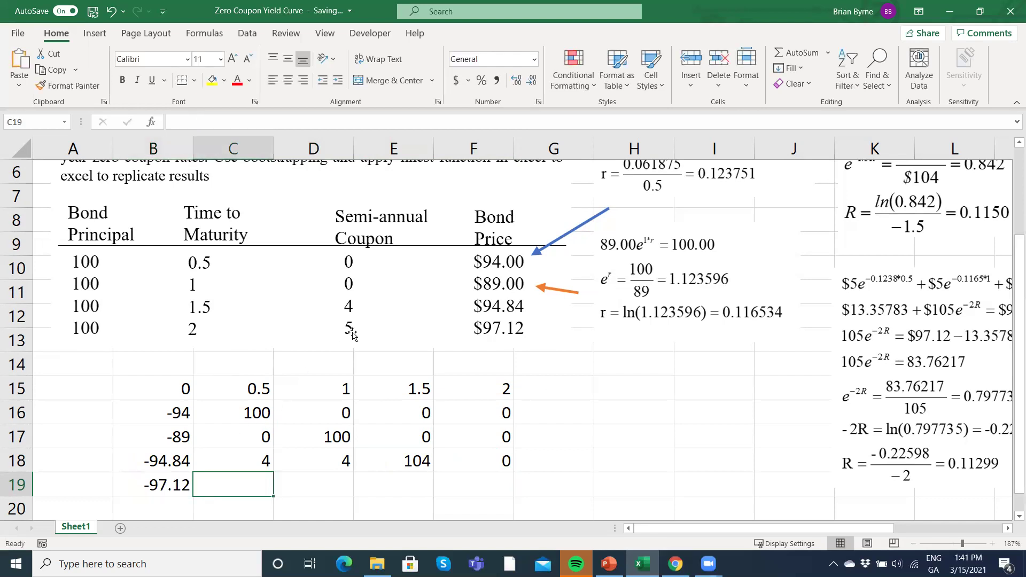
{"action": "type", "text": "5"}
{"action": "key", "text": "Tab"}
{"action": "type", "text": "5"}
{"action": "key", "text": "Tab"}
{"action": "type", "text": "5"}
{"action": "key", "text": "Tab"}
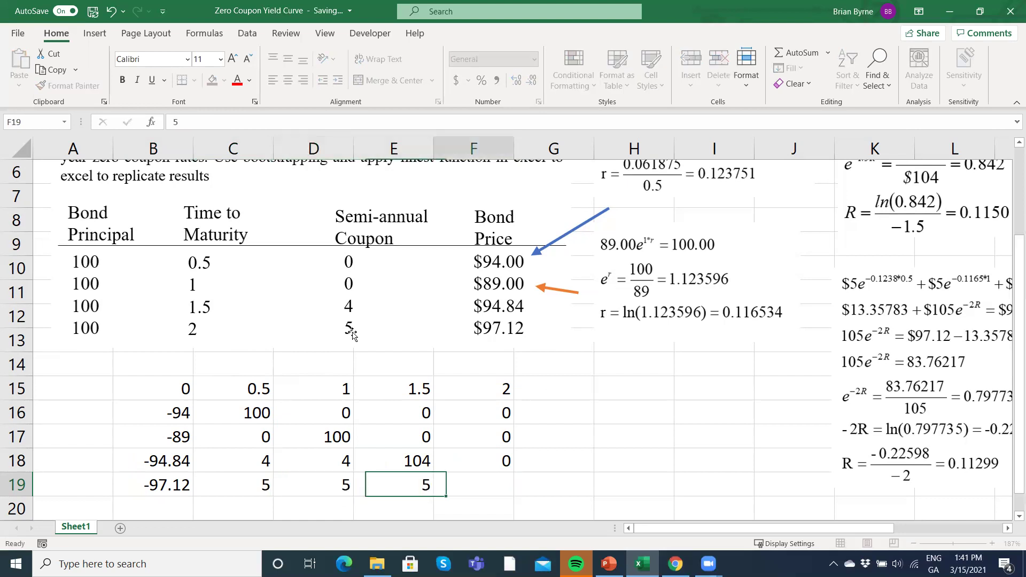
{"action": "type", "text": "108"}
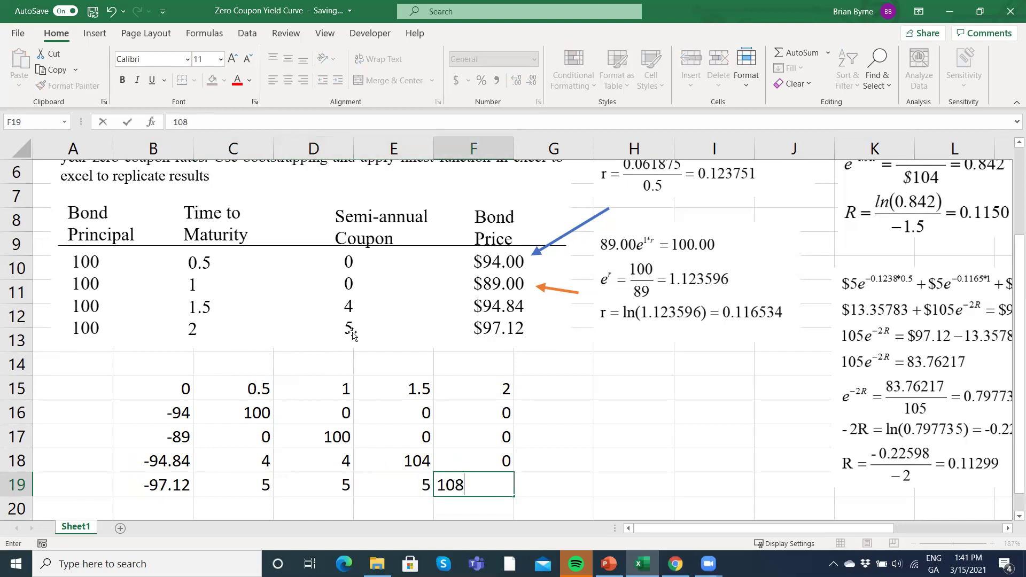
{"action": "key", "text": "BackSpace"}
{"action": "type", "text": "5"}
{"action": "key", "text": "Return"}
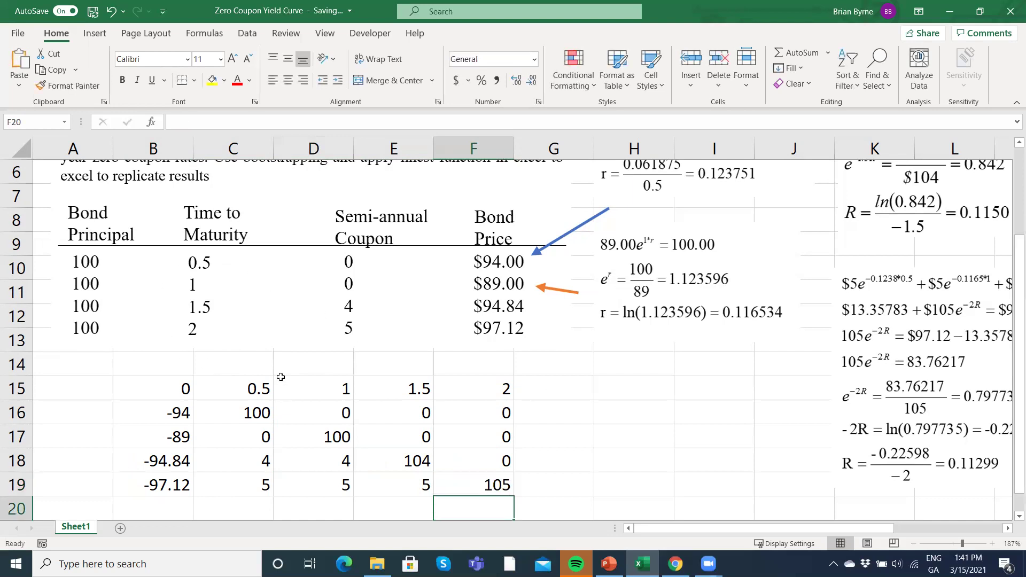
- Enter =LINEST(-B16:B19,C16:F19,False,False) in B22, returning discount factors 0.79774 through 0.94
{"action": "scroll", "coordinate": [281, 377], "scroll_direction": "down", "scroll_amount": 1}
{"action": "scroll", "coordinate": [281, 377], "scroll_direction": "down", "scroll_amount": 1}
{"action": "scroll", "coordinate": [280, 377], "scroll_direction": "down", "scroll_amount": 3}
{"action": "left_click", "coordinate": [157, 448]}
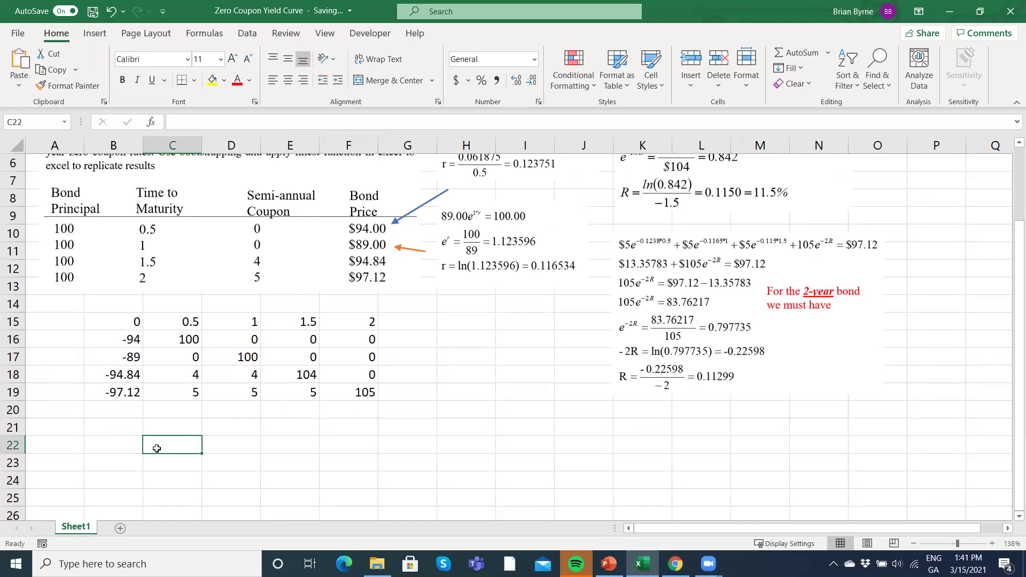
{"action": "key", "text": "Left"}
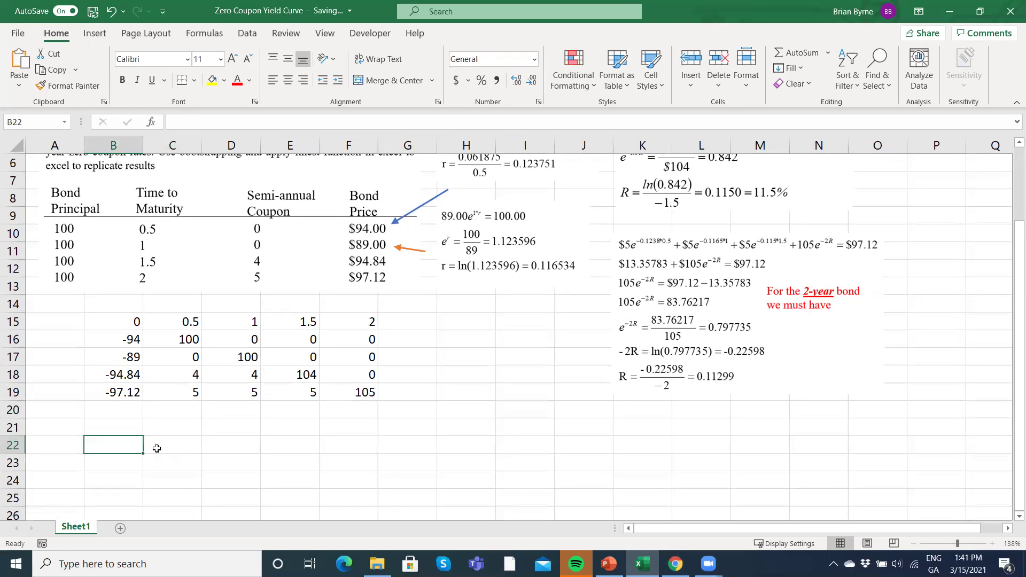
{"action": "type", "text": "=l"}
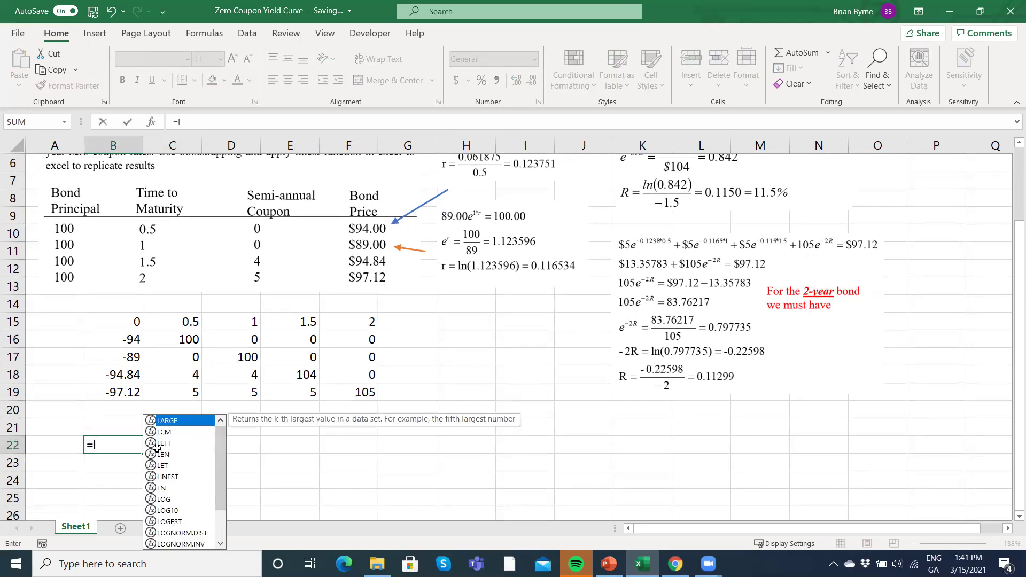
{"action": "type", "text": "inest("}
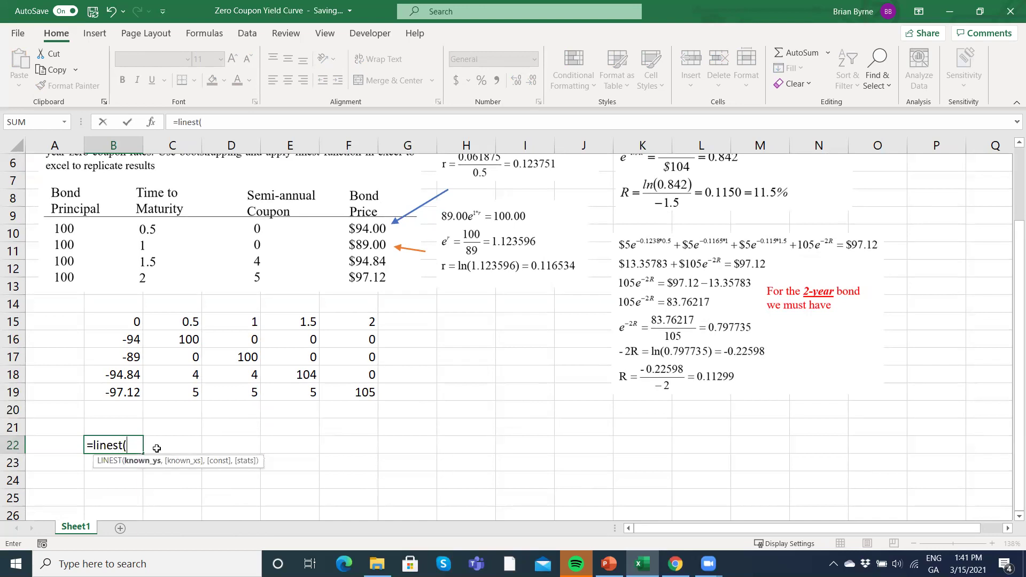
{"action": "type", "text": "-"}
{"action": "left_click_drag", "start_coordinate": [128, 329], "coordinate": [124, 392]}
{"action": "type", "text": ","}
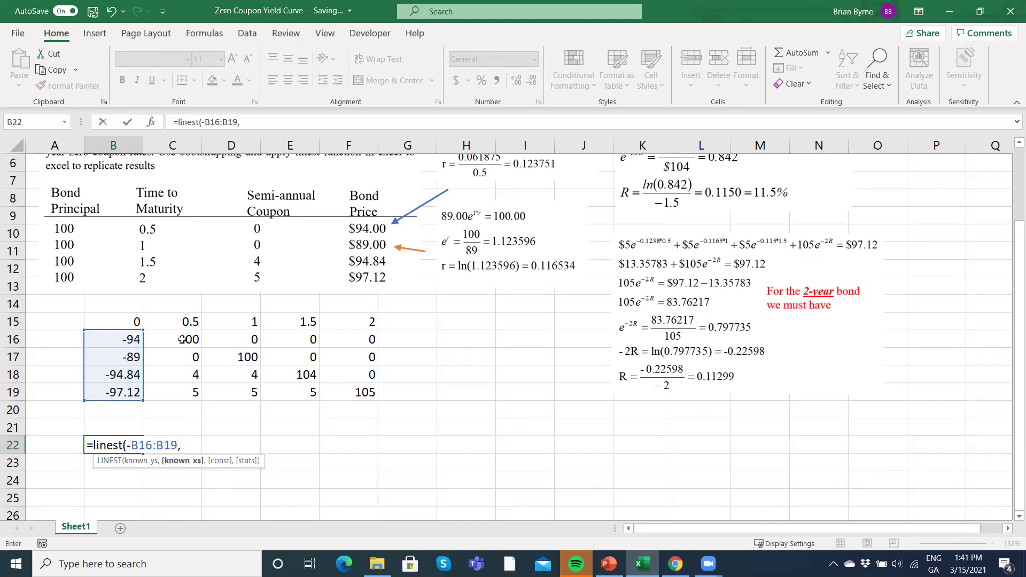
{"action": "left_click_drag", "start_coordinate": [185, 340], "coordinate": [335, 390]}
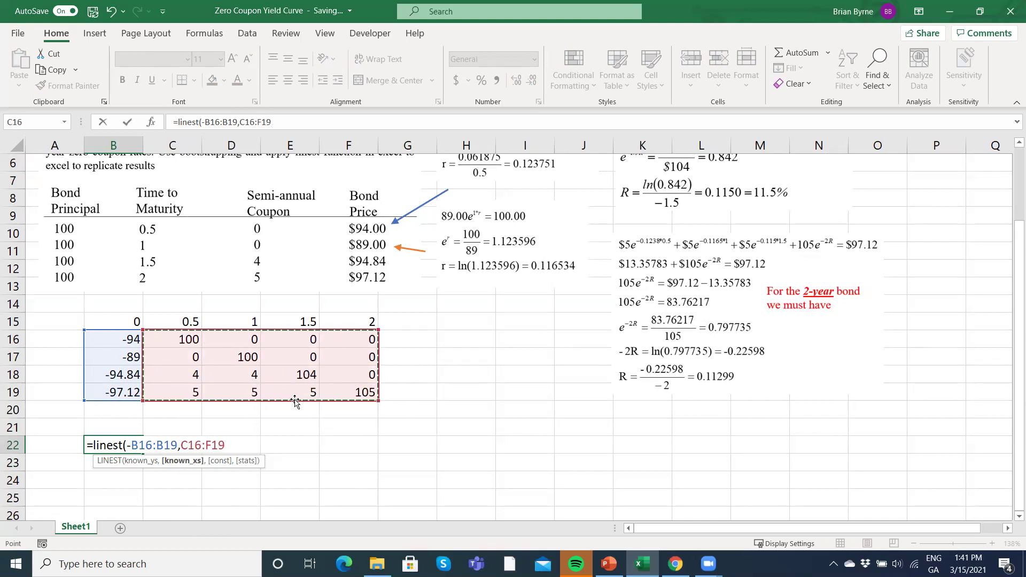
{"action": "type", "text": ","}
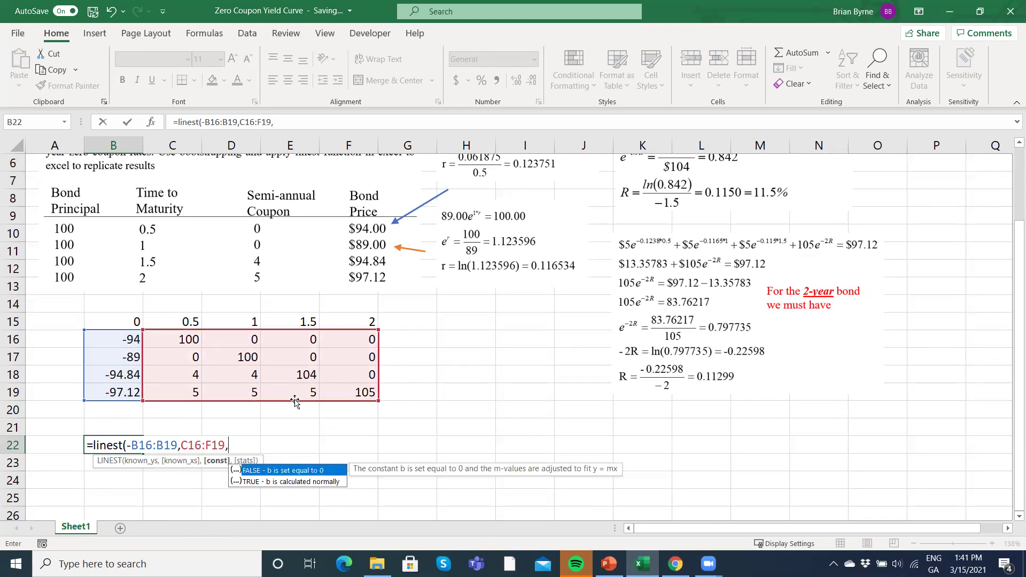
{"action": "type", "text": "False,False"}
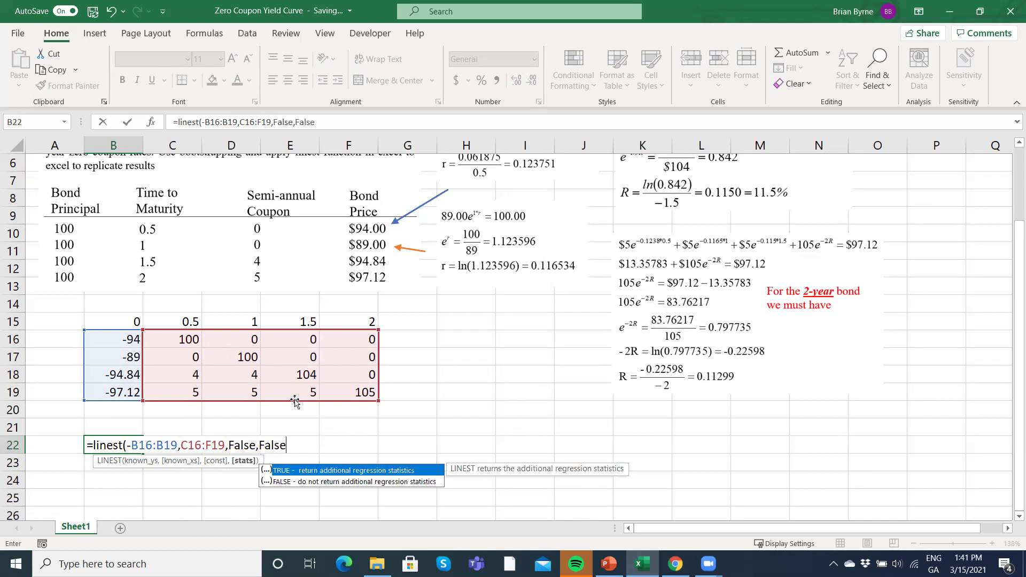
{"action": "type", "text": ")"}
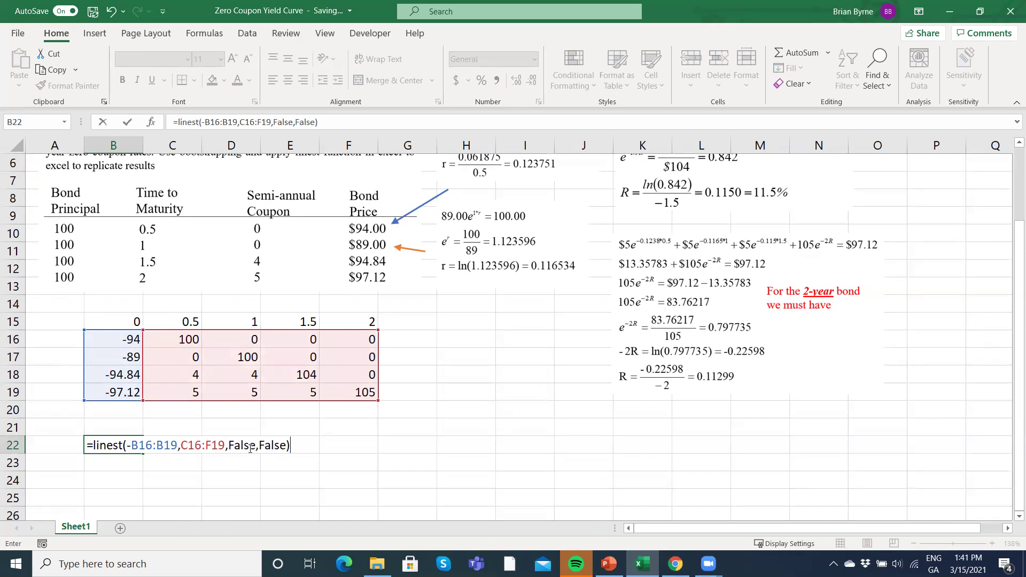
{"action": "key", "text": "Return"}
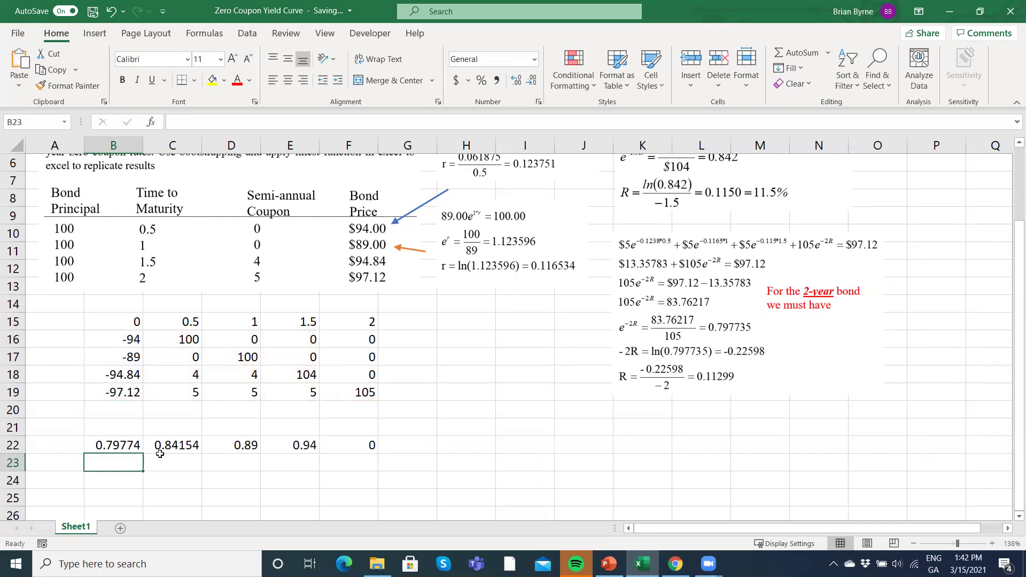
- Enter =ln(-B22)/F15 in B23 as the 2-year zero-rate formula
{"action": "left_click", "coordinate": [125, 448]}
{"action": "left_click", "coordinate": [119, 468]}
{"action": "type", "text": "="}
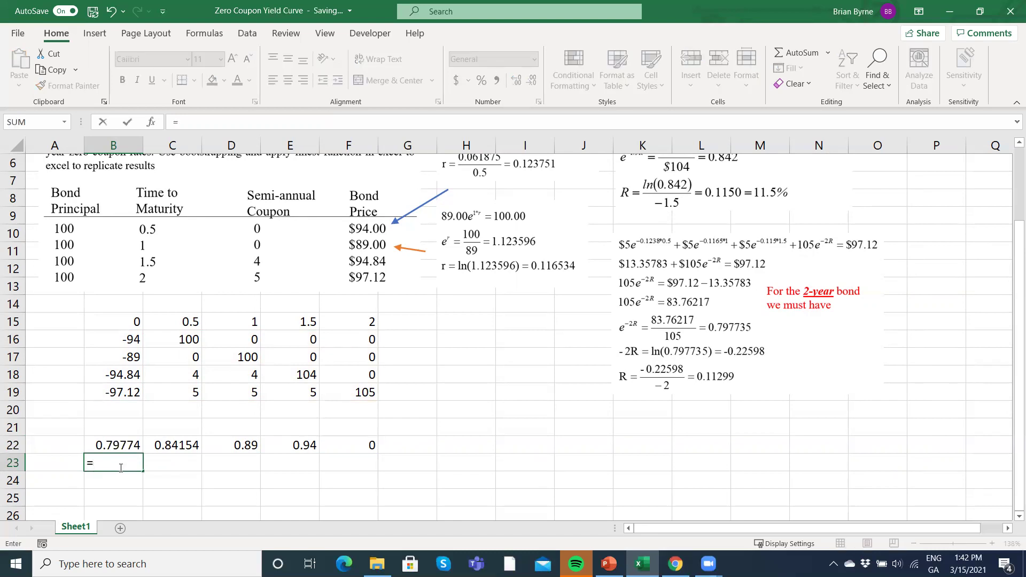
{"action": "scroll", "coordinate": [121, 468], "scroll_direction": "up", "scroll_amount": 2}
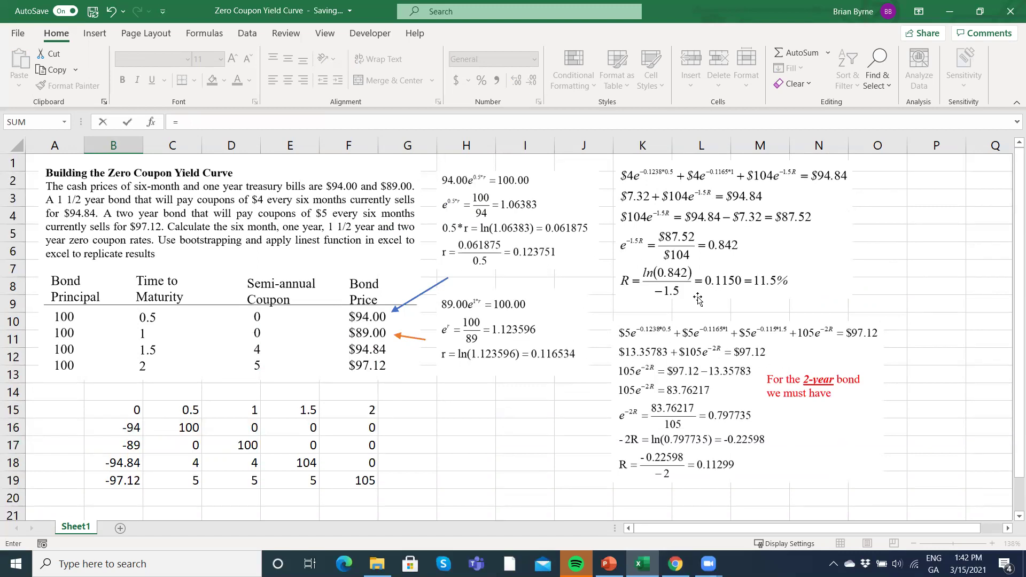
{"action": "scroll", "coordinate": [705, 293], "scroll_direction": "down", "scroll_amount": 3}
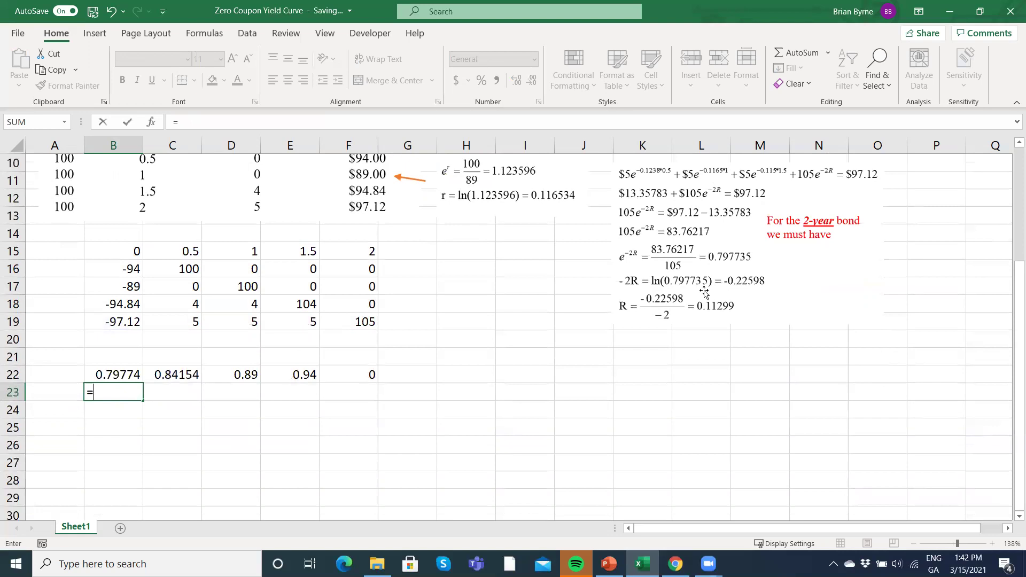
{"action": "type", "text": "ln"}
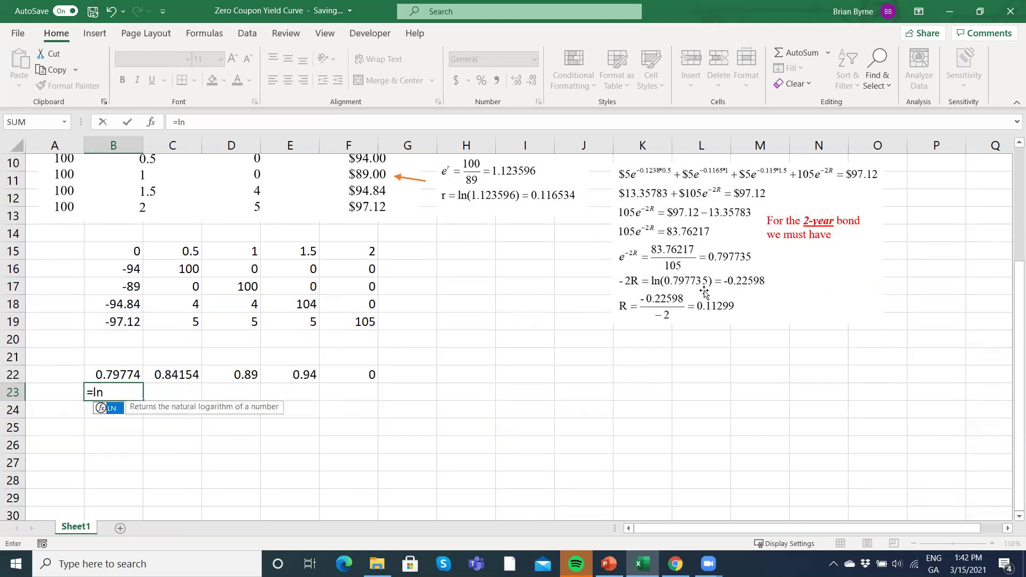
{"action": "type", "text": "("}
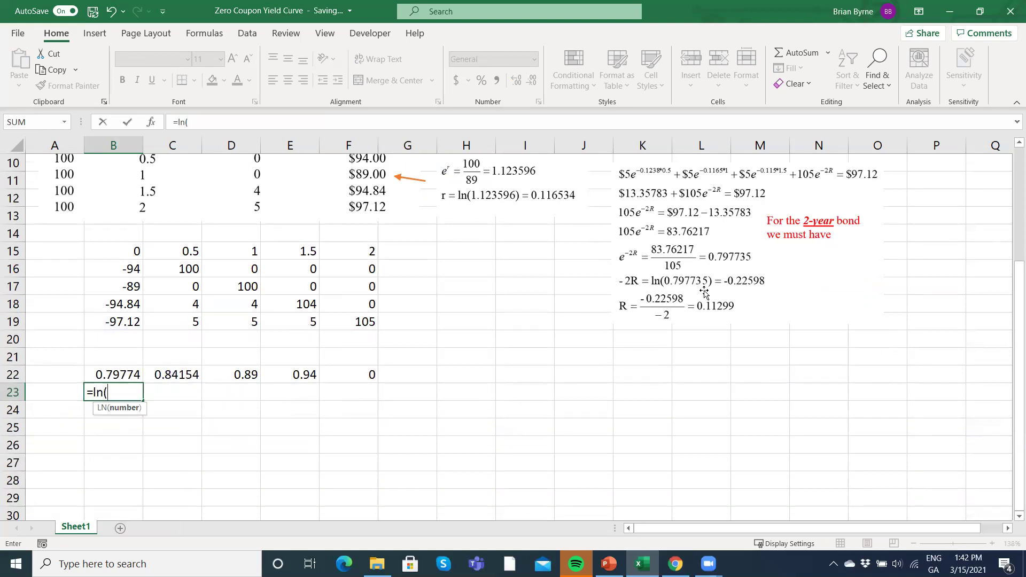
{"action": "type", "text": "-"}
{"action": "left_click", "coordinate": [122, 371]}
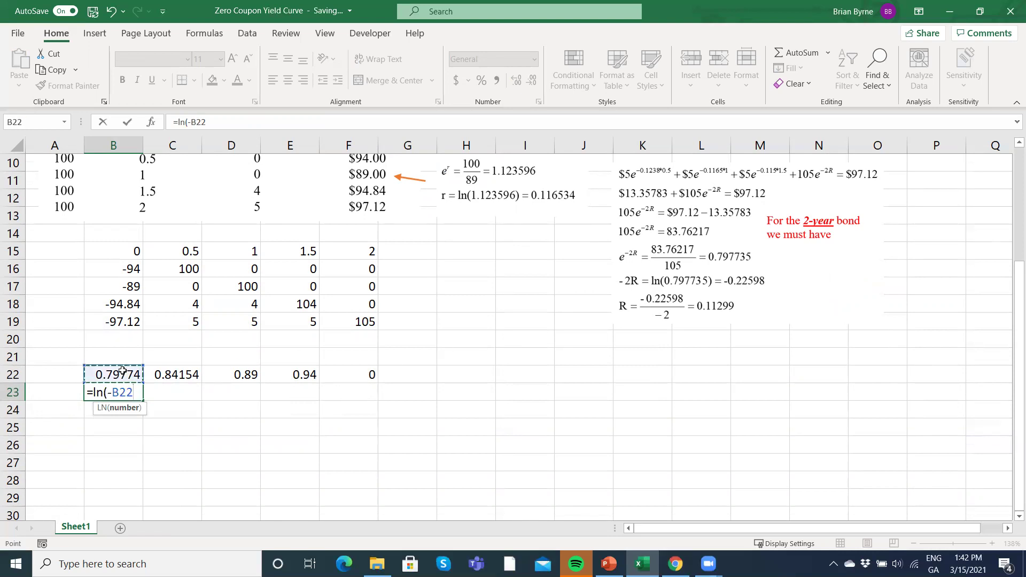
{"action": "type", "text": ")/"}
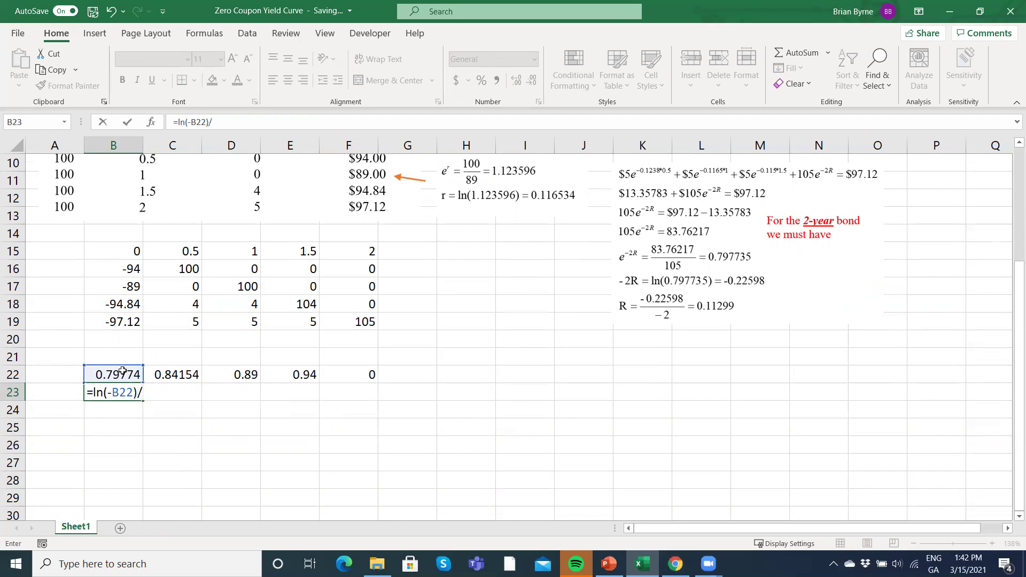
{"action": "scroll", "coordinate": [122, 370], "scroll_direction": "up", "scroll_amount": 2}
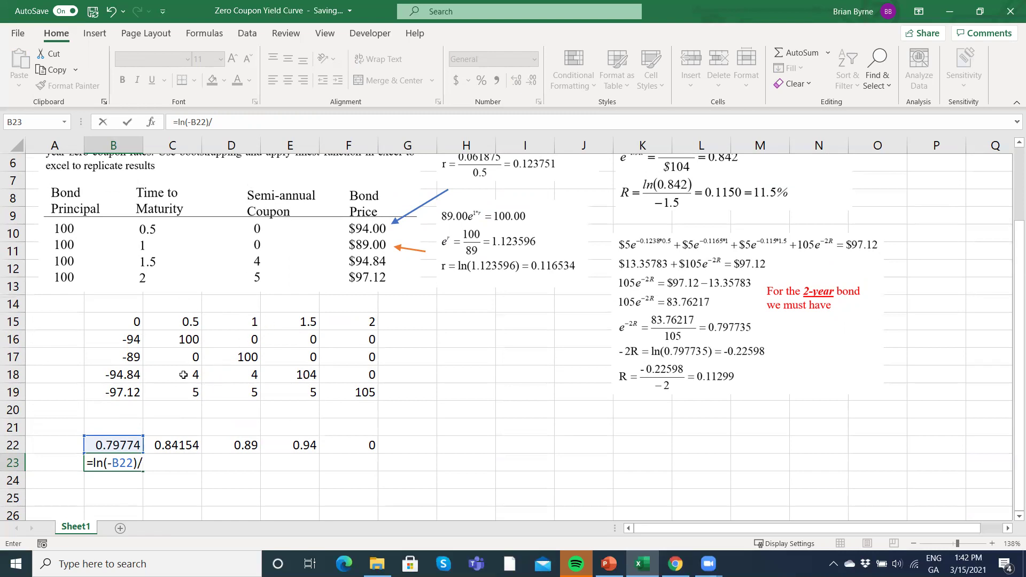
{"action": "left_click", "coordinate": [356, 323]}
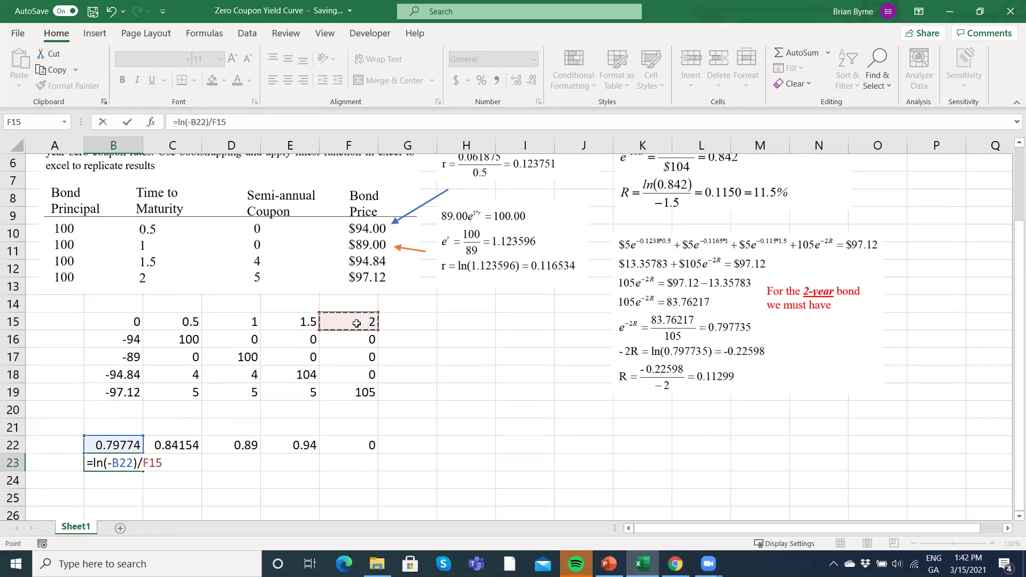
{"action": "key", "text": "Return"}
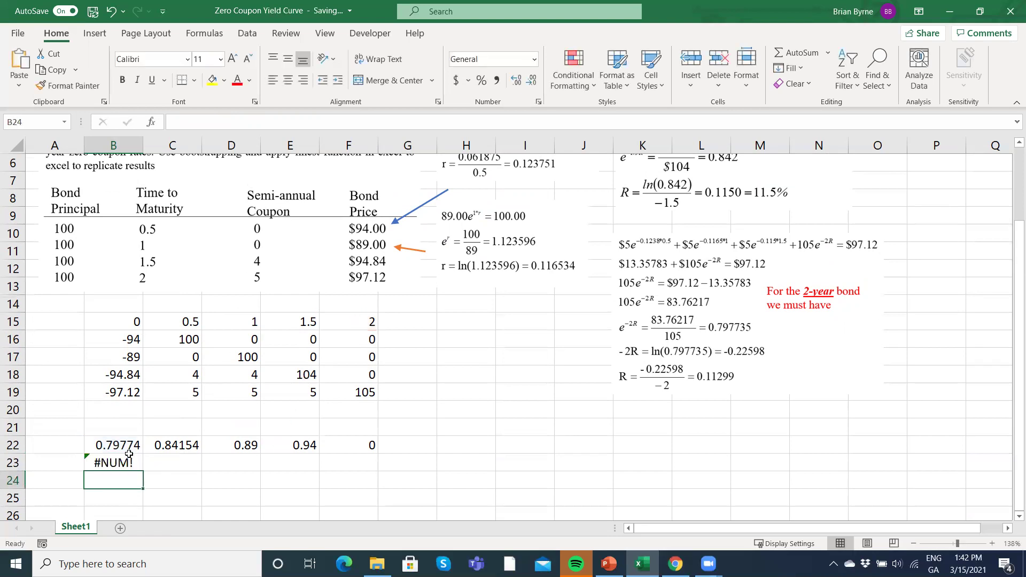
- Correct B23 to =-LN(B22)/F15 so it shows the positive rate 0.11299
{"action": "left_click", "coordinate": [113, 460]}
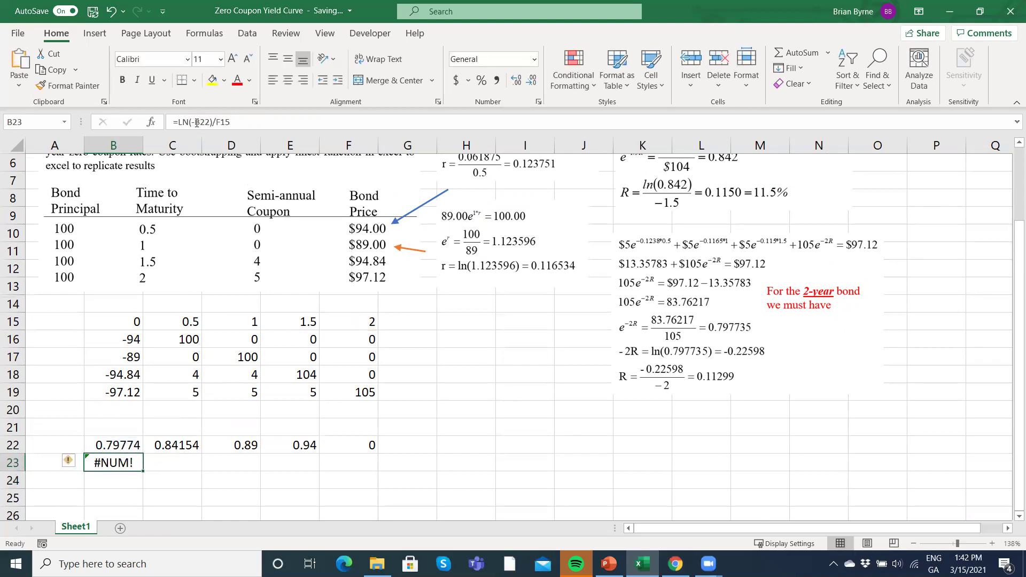
{"action": "left_click", "coordinate": [197, 122]}
{"action": "key", "text": "BackSpace"}
{"action": "key", "text": "Return"}
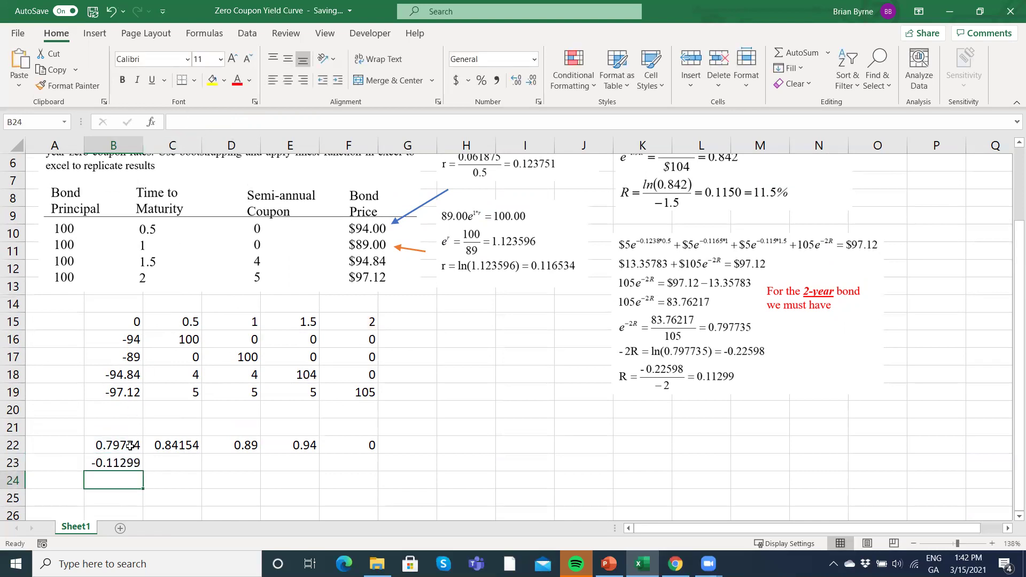
{"action": "left_click", "coordinate": [122, 464]}
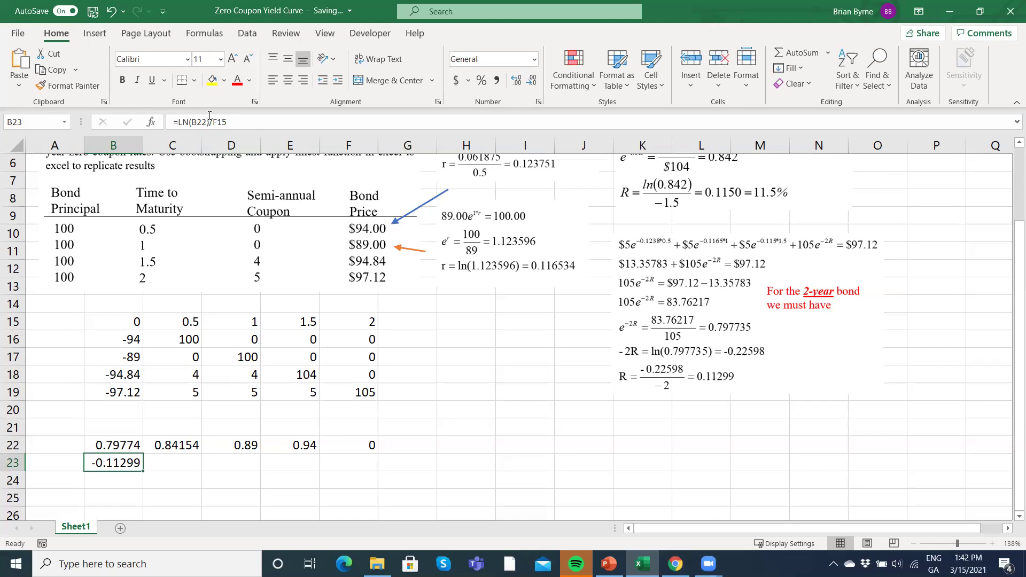
{"action": "left_click", "coordinate": [181, 123]}
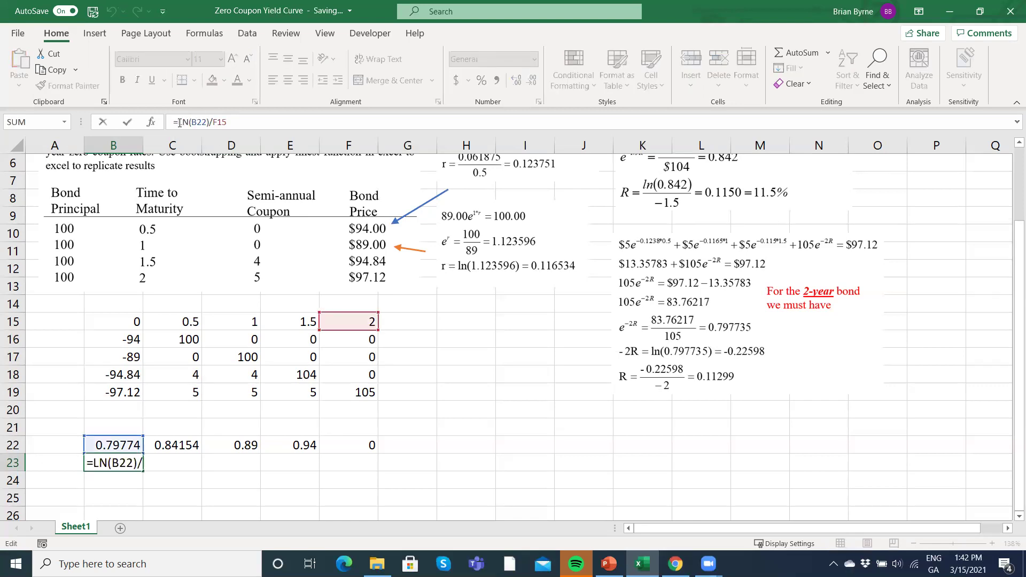
{"action": "type", "text": "-"}
{"action": "key", "text": "Return"}
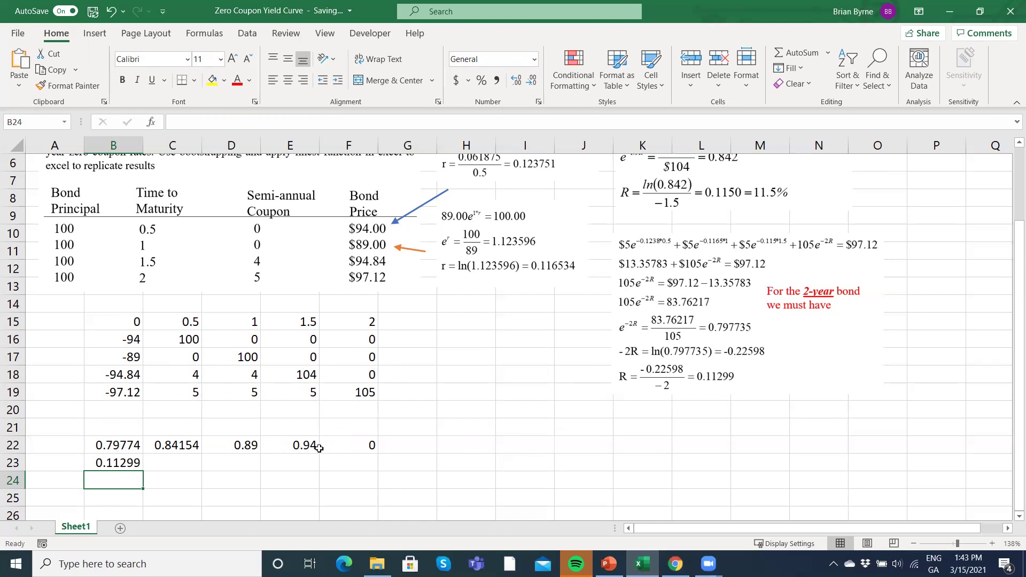
{"action": "left_click", "coordinate": [154, 463]}
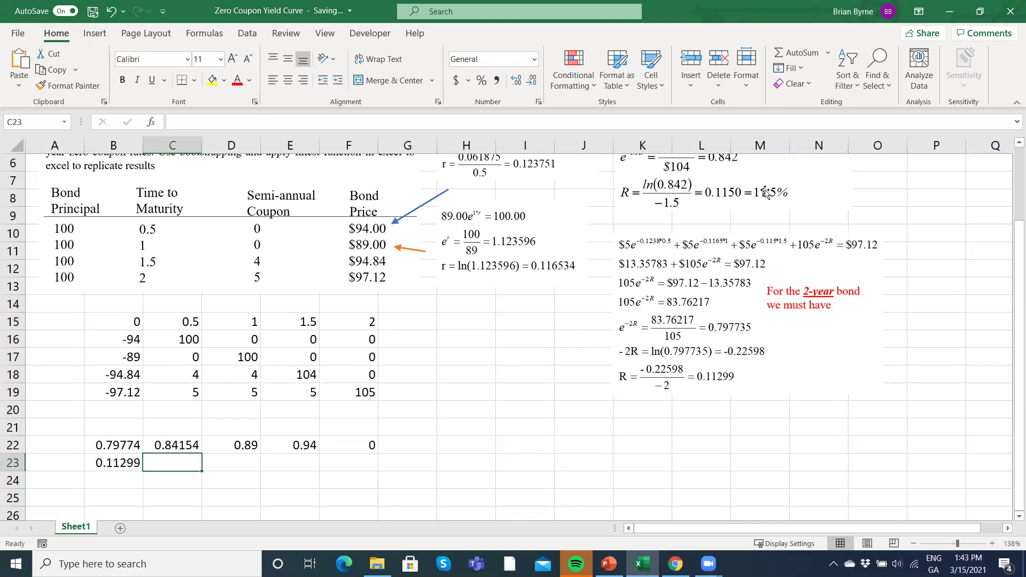
{"action": "scroll", "coordinate": [743, 235], "scroll_direction": "up", "scroll_amount": 1}
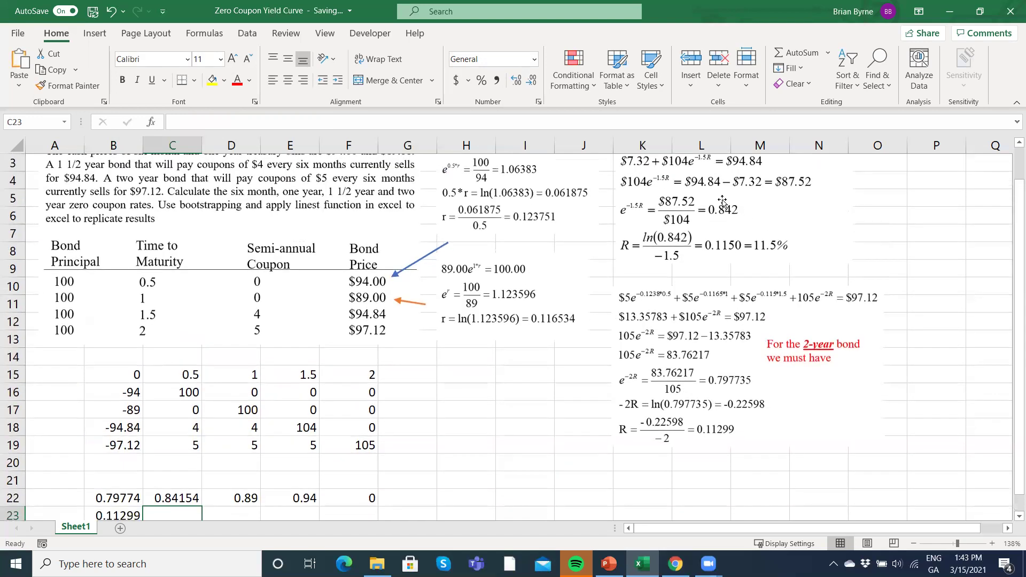
{"action": "scroll", "coordinate": [721, 209], "scroll_direction": "down", "scroll_amount": 1}
{"action": "left_click", "coordinate": [133, 462]}
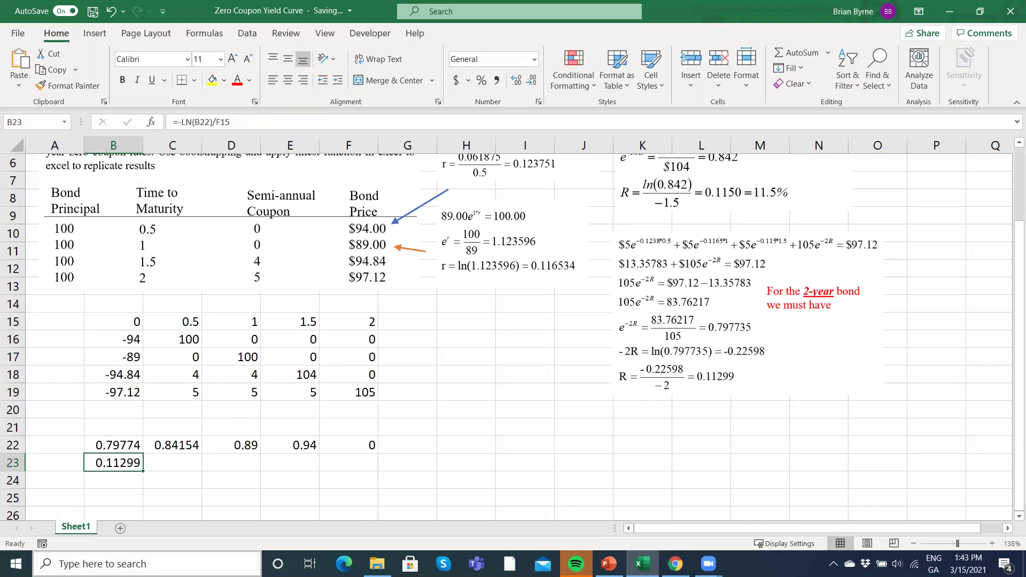
{"action": "left_click", "coordinate": [171, 461]}
{"action": "type", "text": "=-ln"}
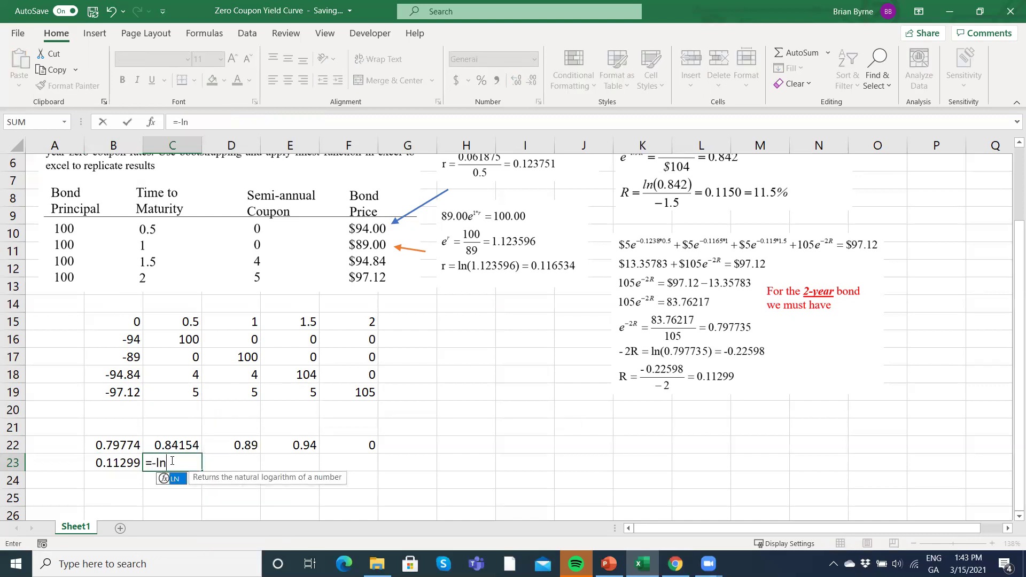
{"action": "type", "text": "("}
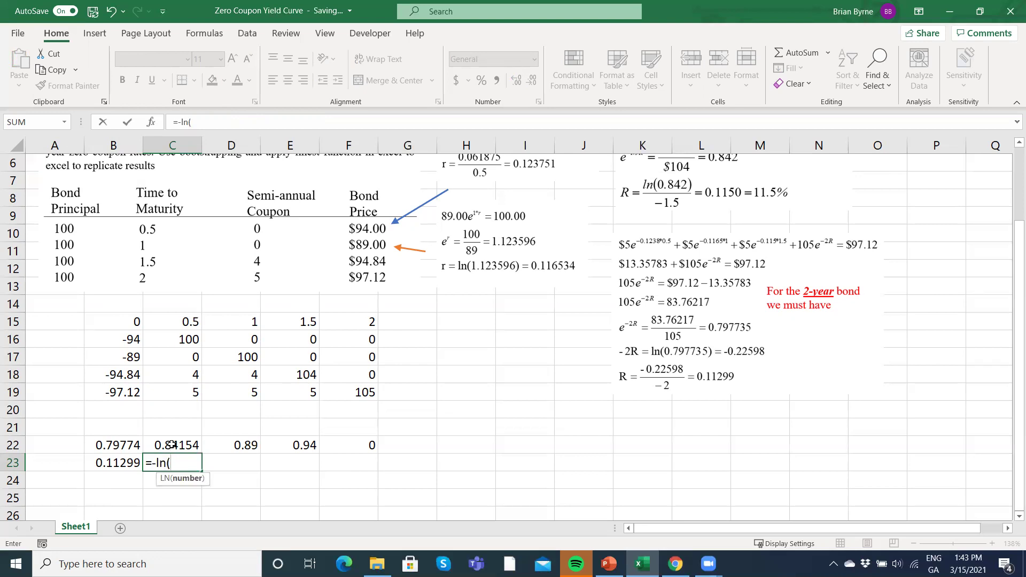
{"action": "left_click", "coordinate": [171, 444]}
{"action": "type", "text": ")/"}
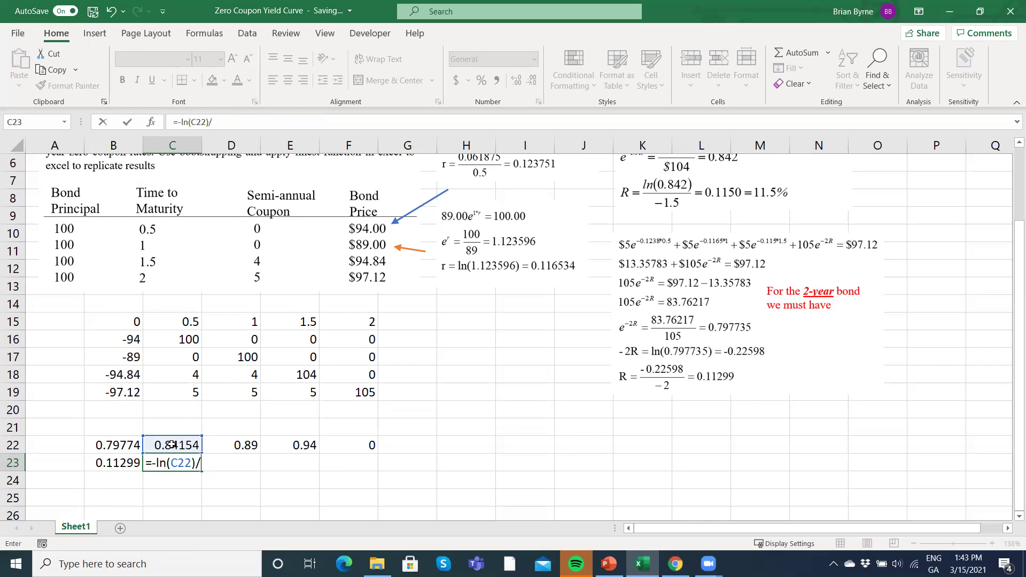
{"action": "left_click", "coordinate": [302, 324]}
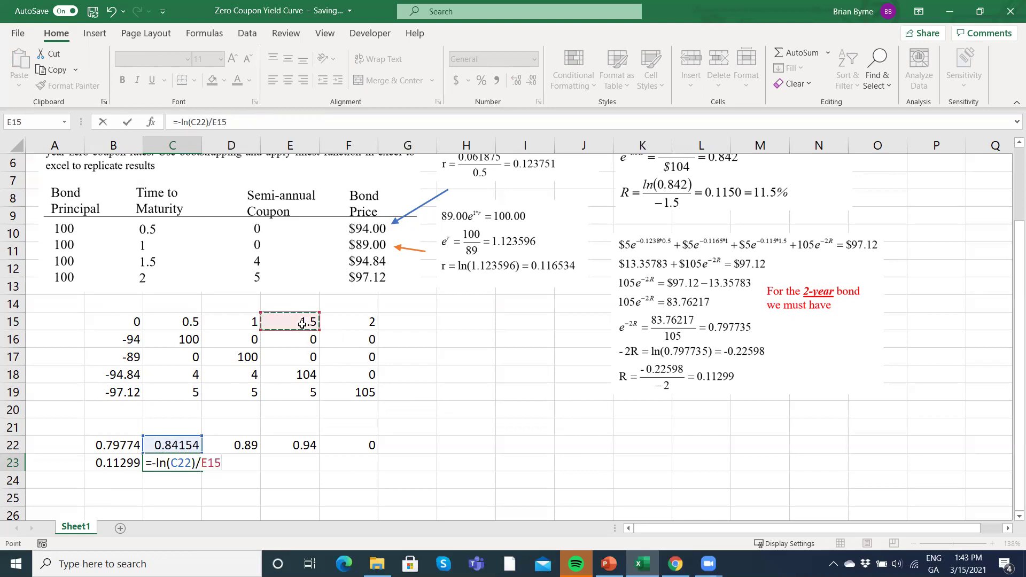
{"action": "key", "text": "Return"}
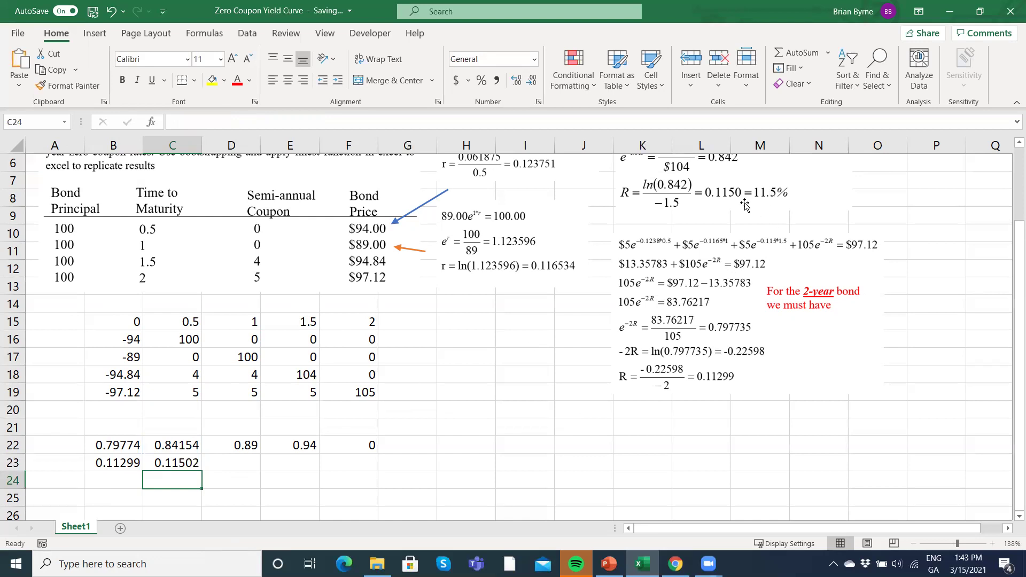
{"action": "scroll", "coordinate": [745, 205], "scroll_direction": "up", "scroll_amount": 1}
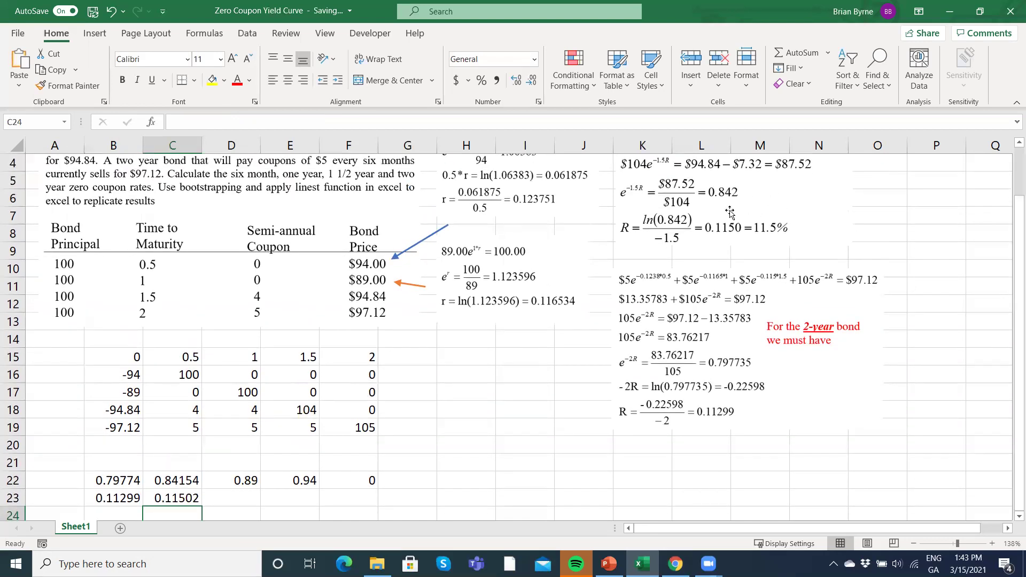
{"action": "scroll", "coordinate": [730, 213], "scroll_direction": "down", "scroll_amount": 1}
- Enter a -LN formula in D23 using the D22 discount factor divided by D15
{"action": "left_click", "coordinate": [244, 462]}
{"action": "type", "text": "=-ln"}
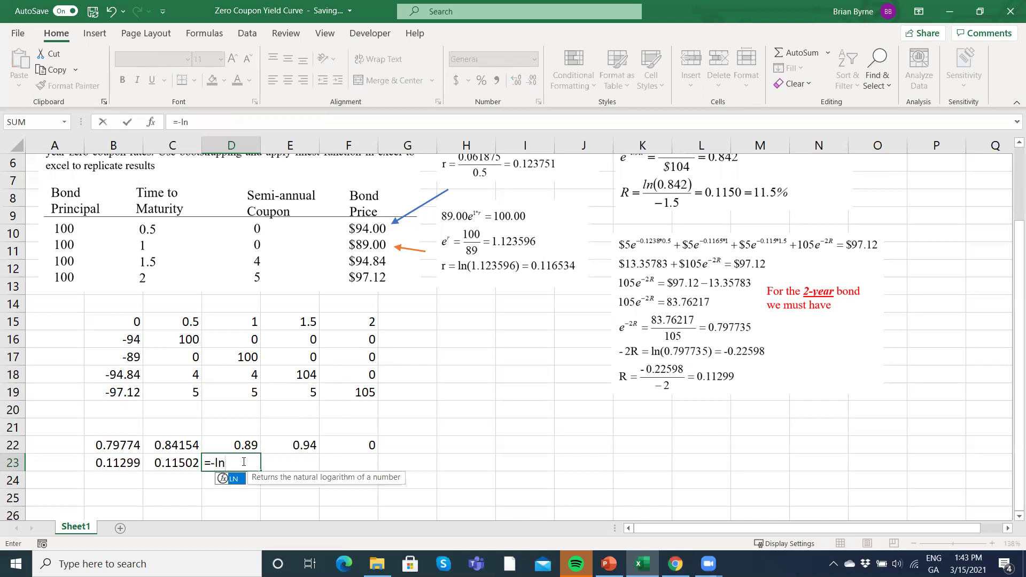
{"action": "type", "text": "("}
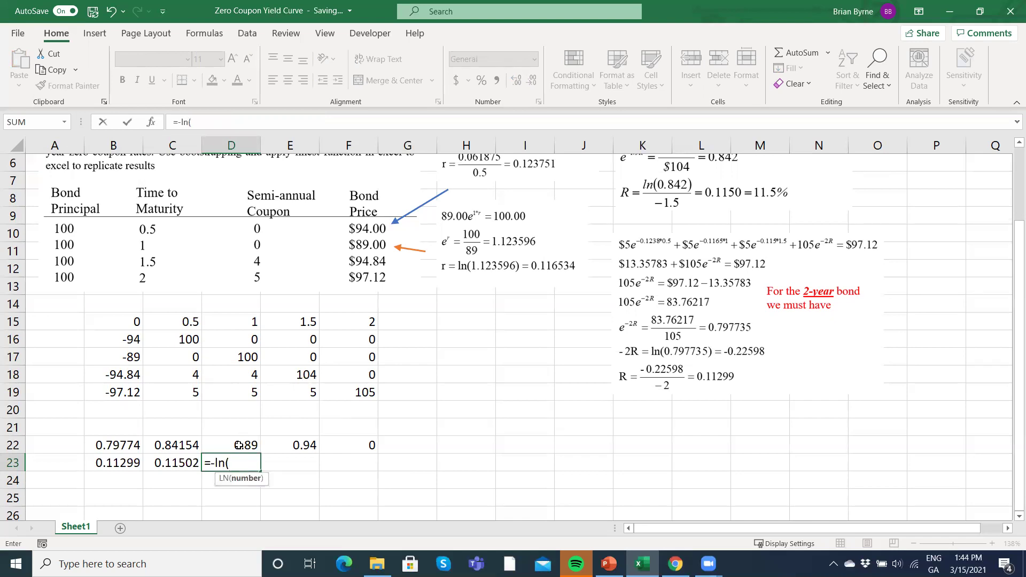
{"action": "left_click", "coordinate": [239, 445]}
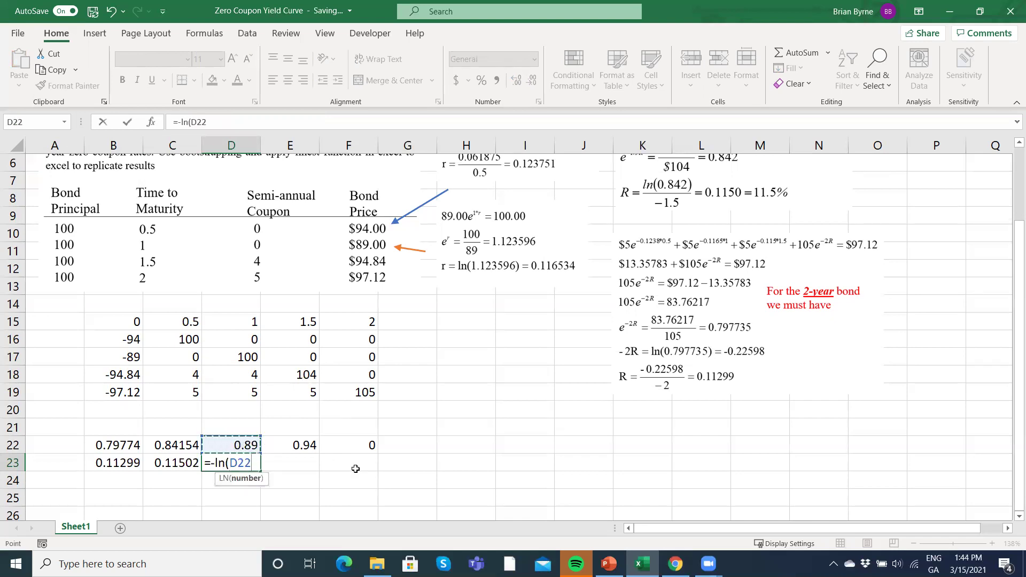
{"action": "type", "text": "0/"}
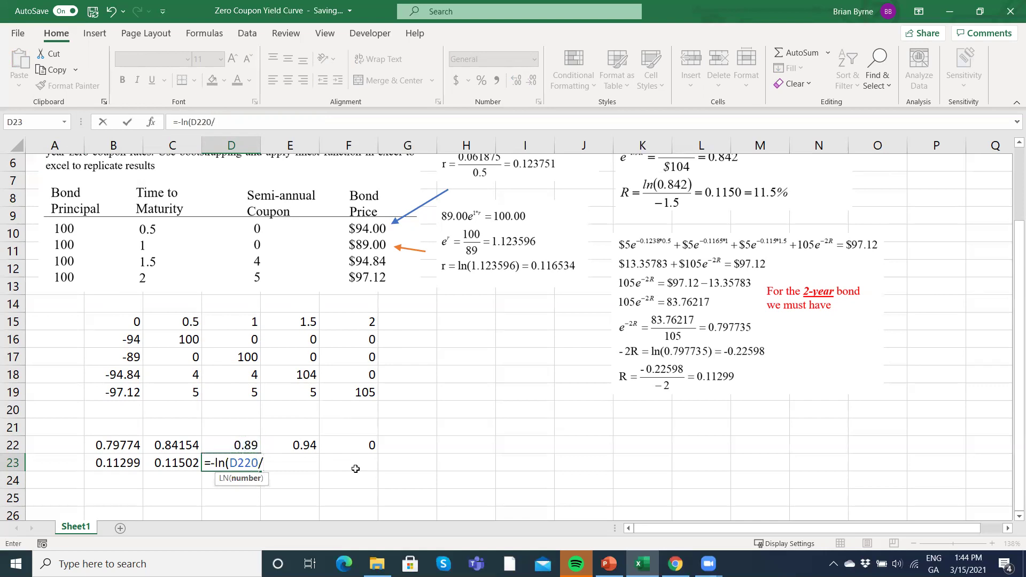
{"action": "left_click", "coordinate": [239, 326]}
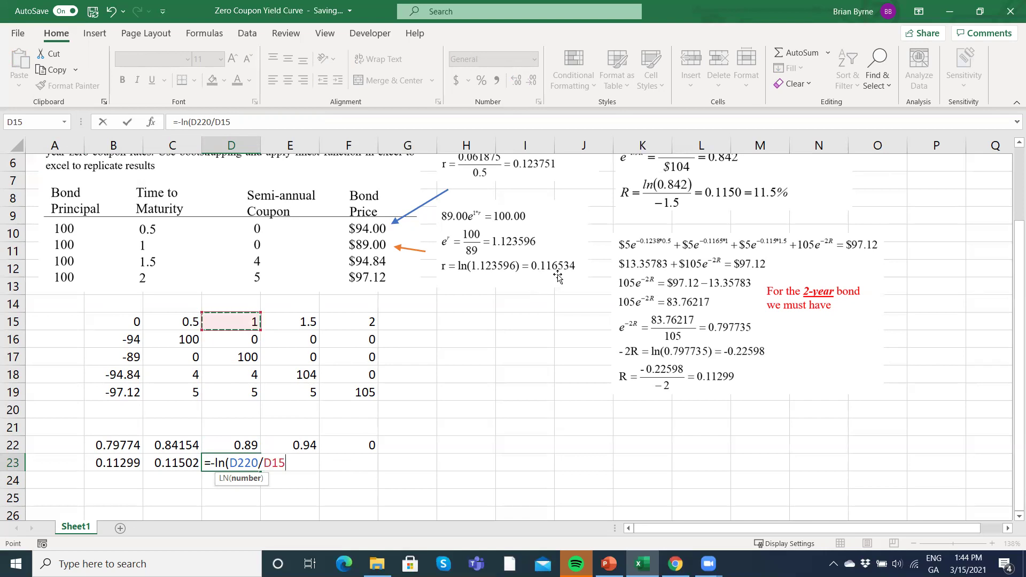
{"action": "key", "text": "Return"}
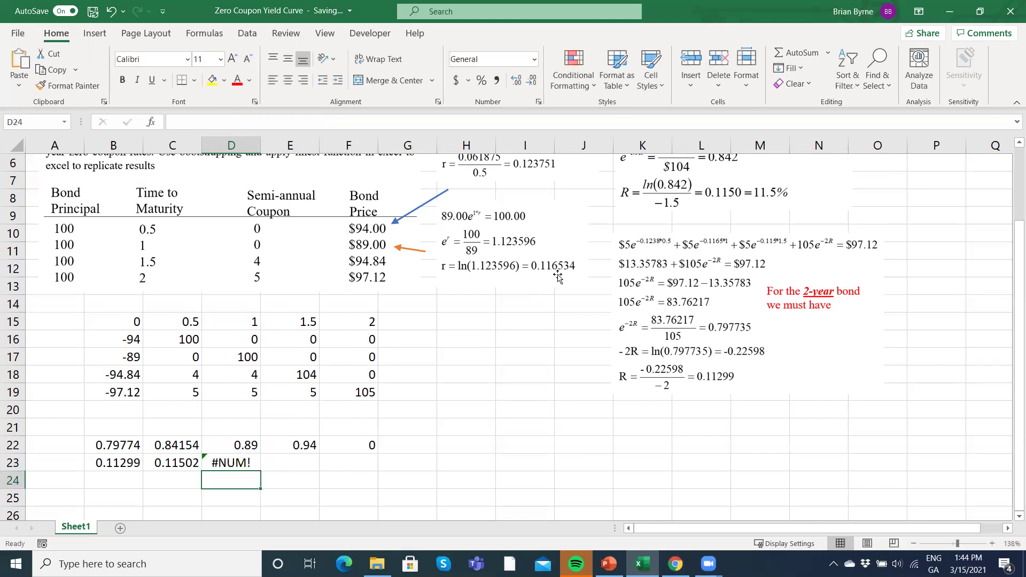
- Remove the stray 0 and accept Excel's correction so D23 shows 0.11653
{"action": "left_click", "coordinate": [244, 463]}
{"action": "double_click", "coordinate": [243, 462]}
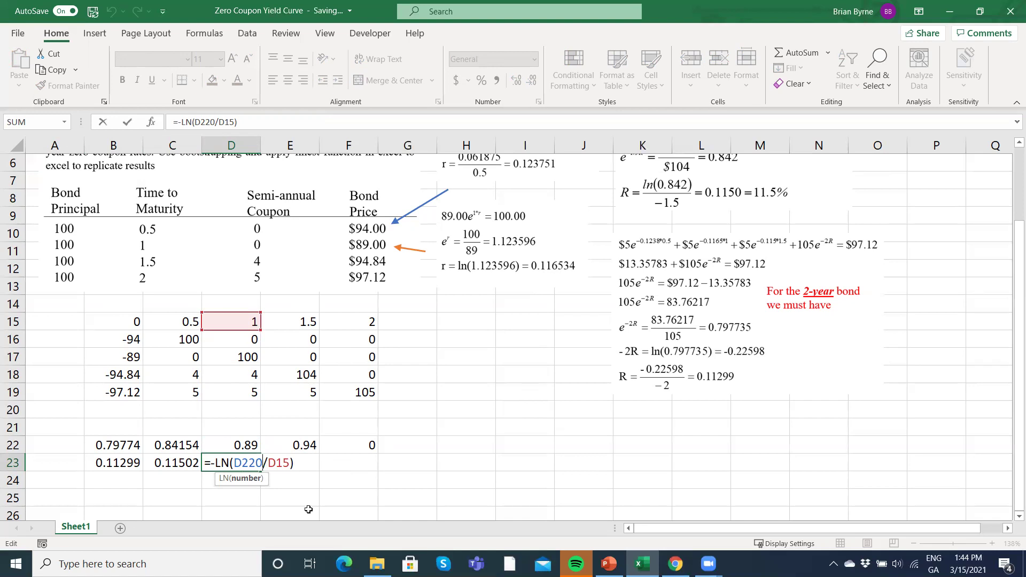
{"action": "key", "text": "BackSpace"}
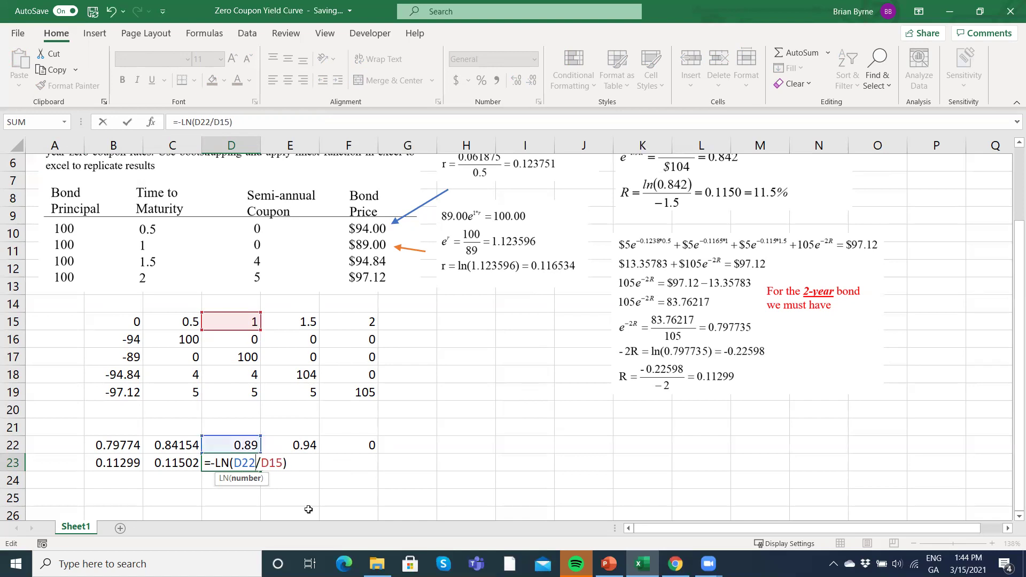
{"action": "type", "text": ")"}
{"action": "key", "text": "Return"}
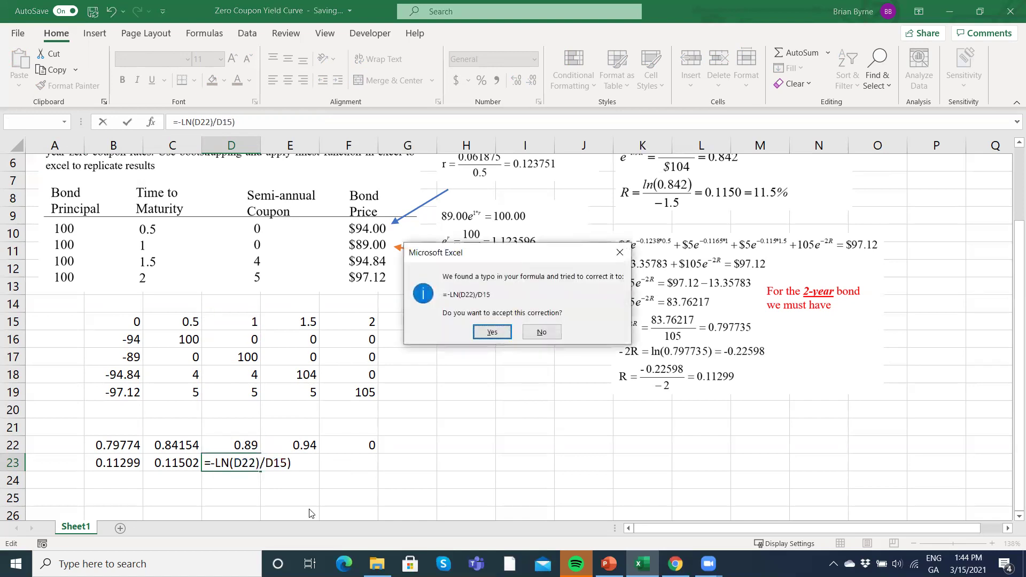
{"action": "key", "text": "Return"}
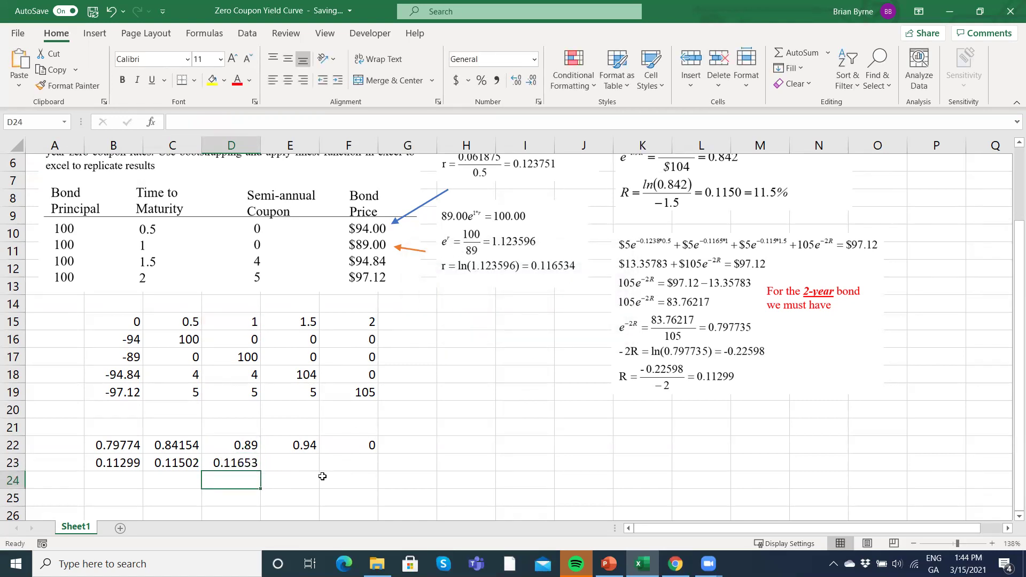
- Enter =-LN(E22)/C15 in E23 to get the 6-month zero rate 0.12375
{"action": "left_click", "coordinate": [293, 467]}
{"action": "type", "text": "="}
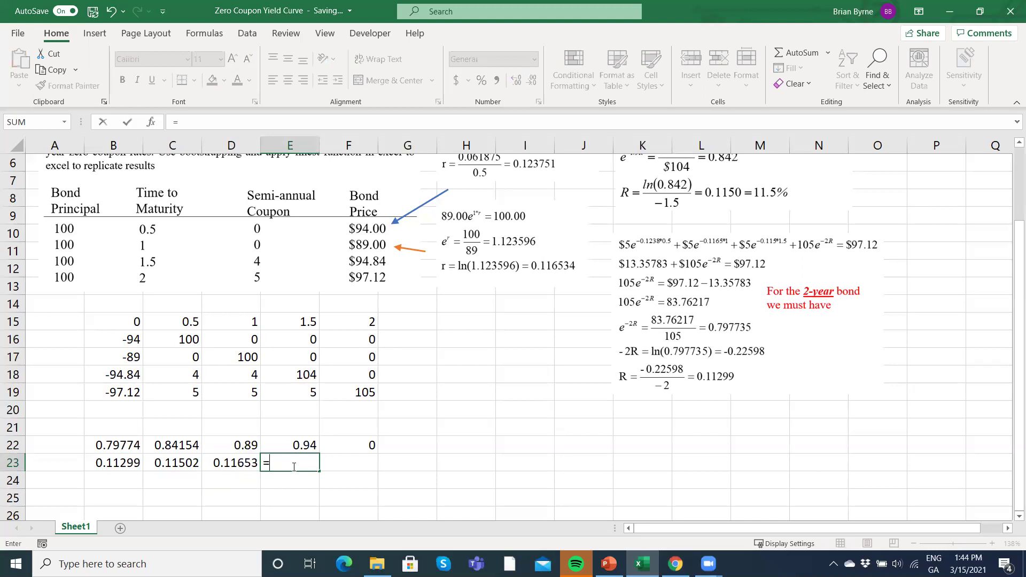
{"action": "type", "text": "-ln("}
{"action": "left_click", "coordinate": [297, 443]}
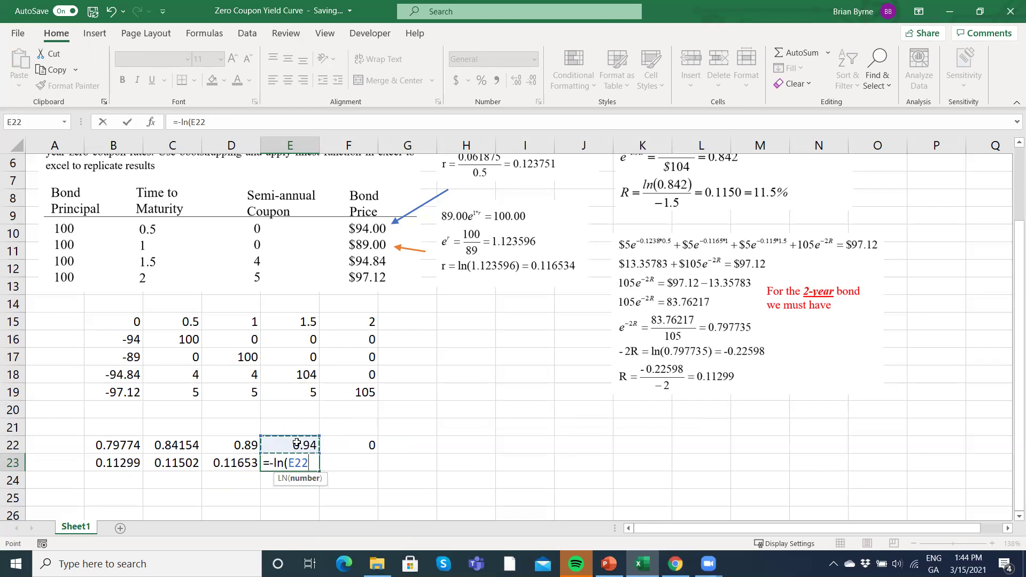
{"action": "type", "text": ")/"}
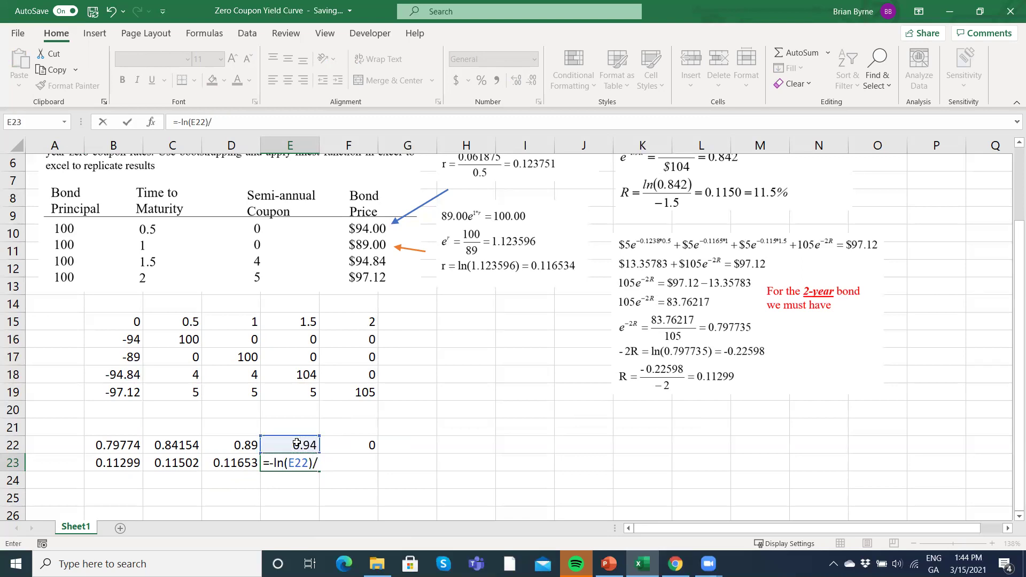
{"action": "left_click", "coordinate": [183, 321]}
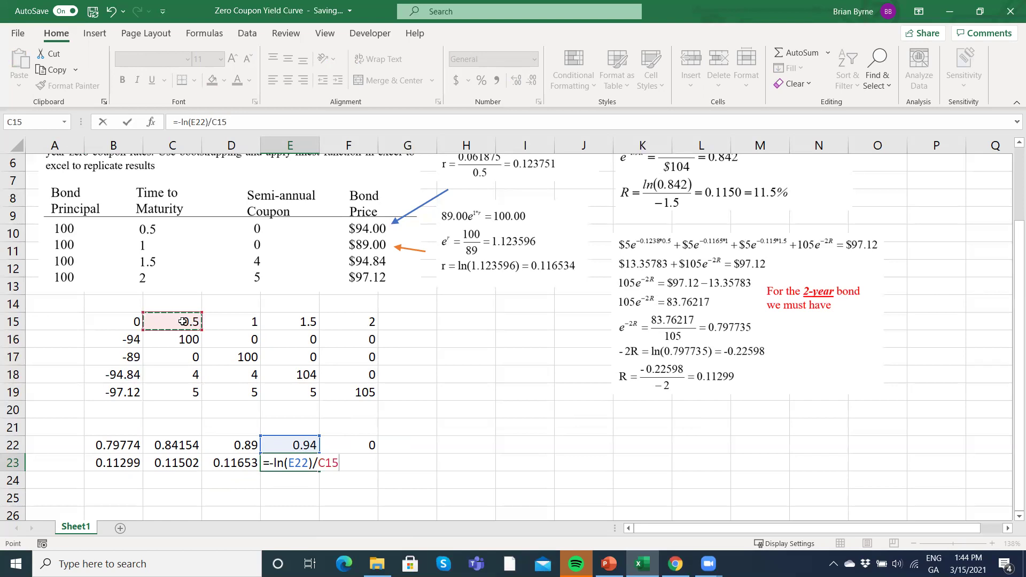
{"action": "key", "text": "Return"}
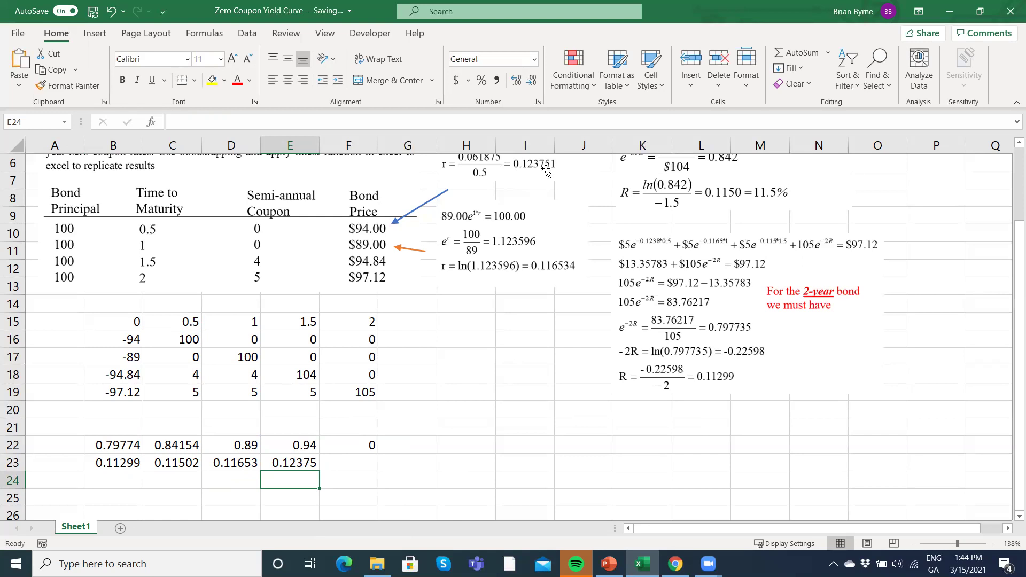
{"action": "scroll", "coordinate": [546, 171], "scroll_direction": "up", "scroll_amount": 1}
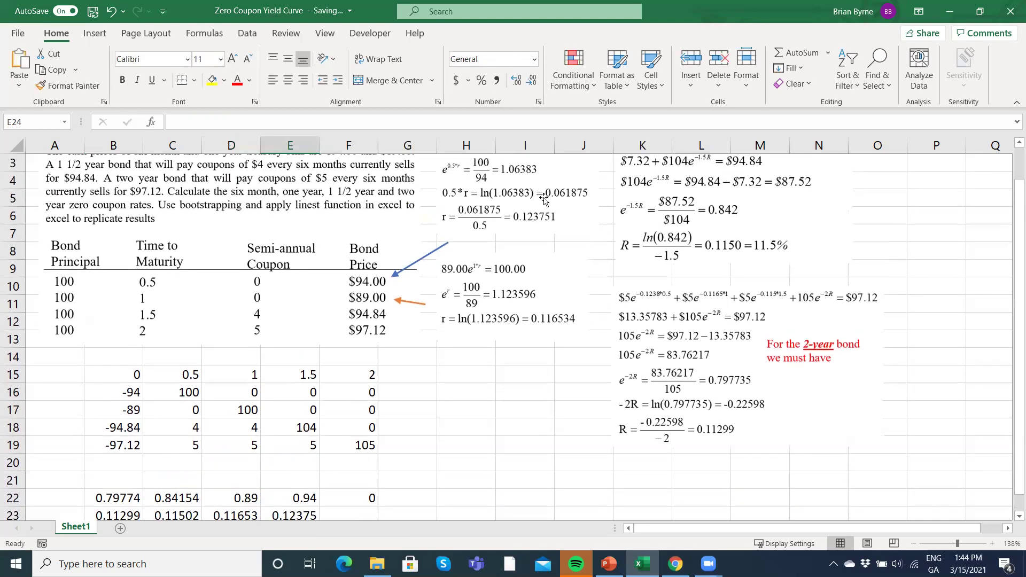
{"action": "scroll", "coordinate": [532, 204], "scroll_direction": "up", "scroll_amount": 1}
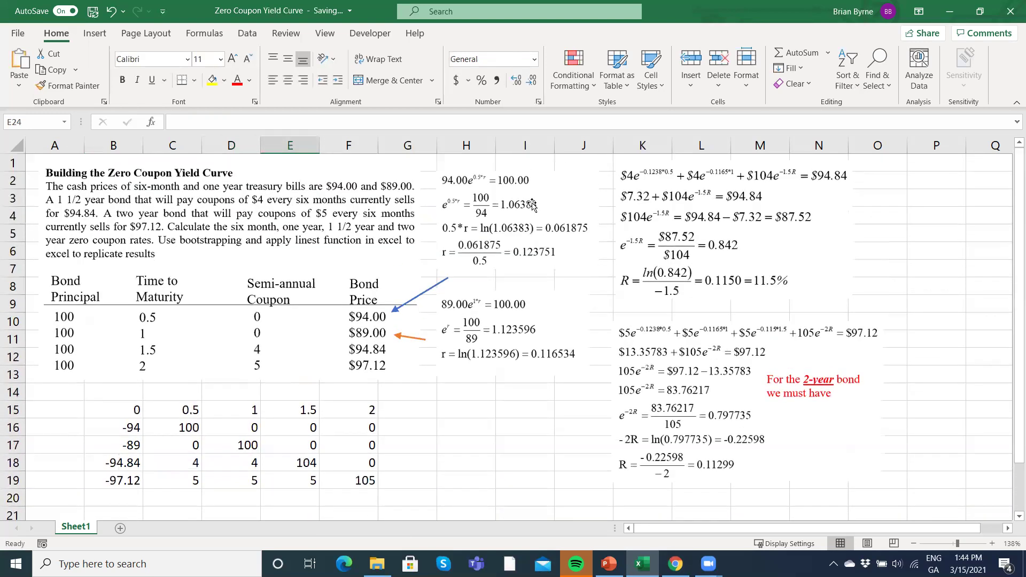
{"action": "scroll", "coordinate": [533, 204], "scroll_direction": "down", "scroll_amount": 1}
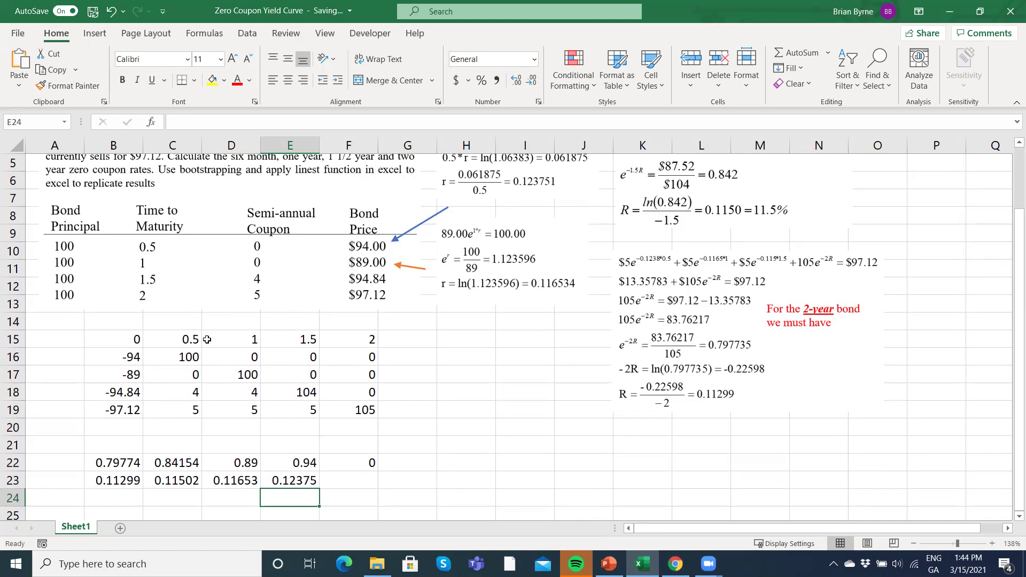
- Type the label 'Maturity' in A15, then review the finished zero rates
{"action": "left_click", "coordinate": [52, 342]}
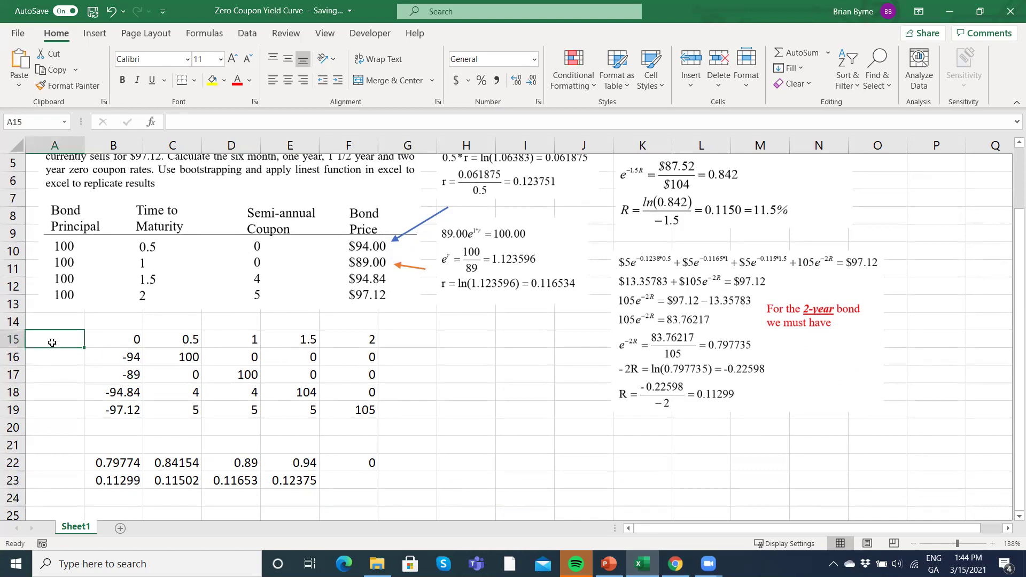
{"action": "type", "text": "M"}
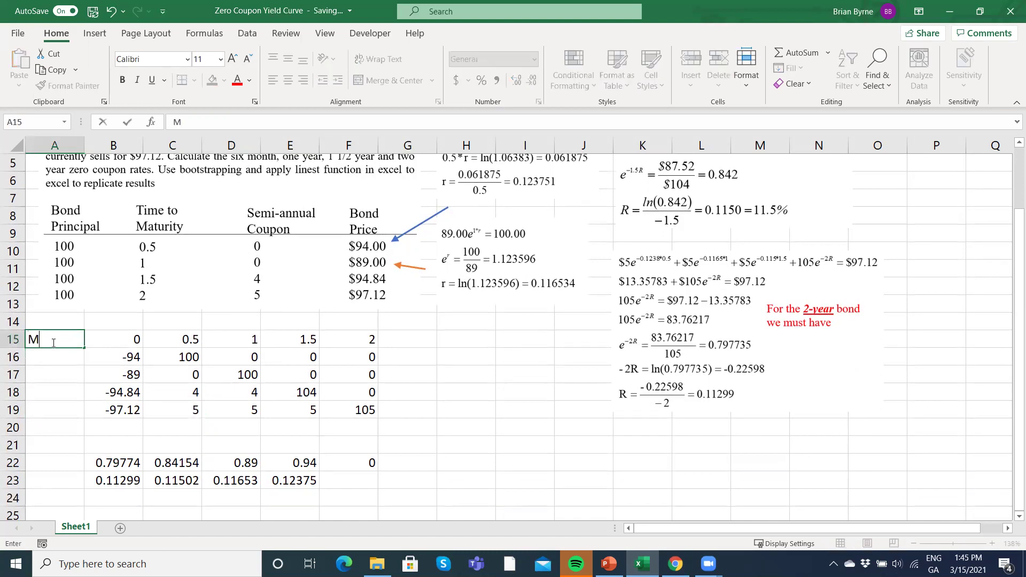
{"action": "type", "text": "aturity"}
{"action": "key", "text": "Return"}
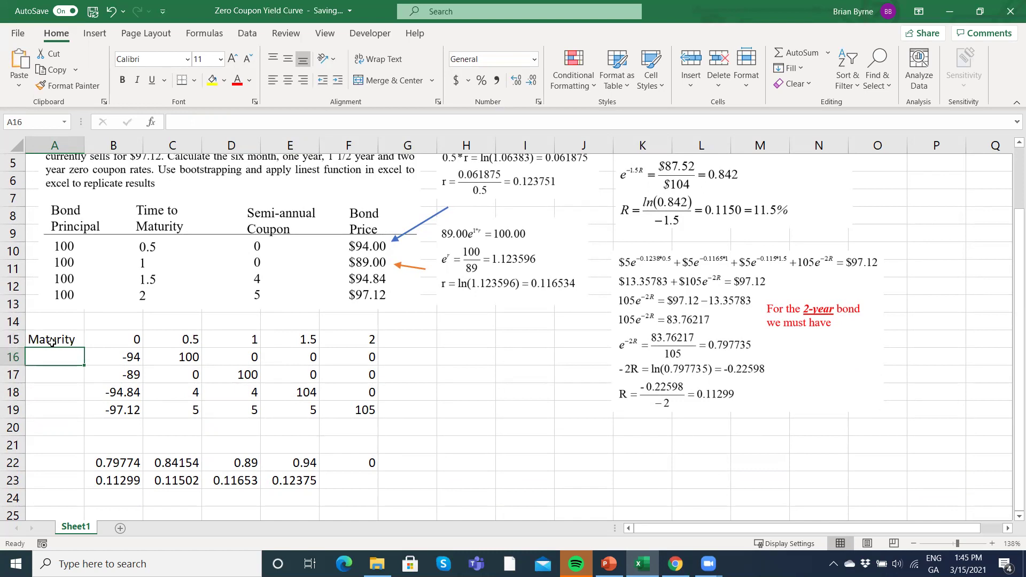
{"action": "scroll", "coordinate": [571, 297], "scroll_direction": "up", "scroll_amount": 2}
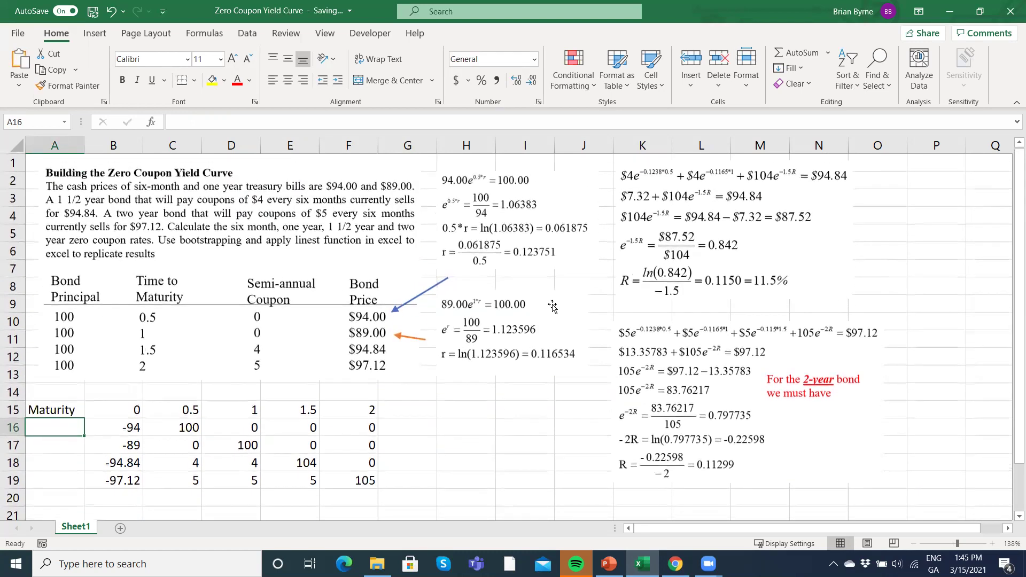
{"action": "scroll", "coordinate": [627, 214], "scroll_direction": "down", "scroll_amount": 2}
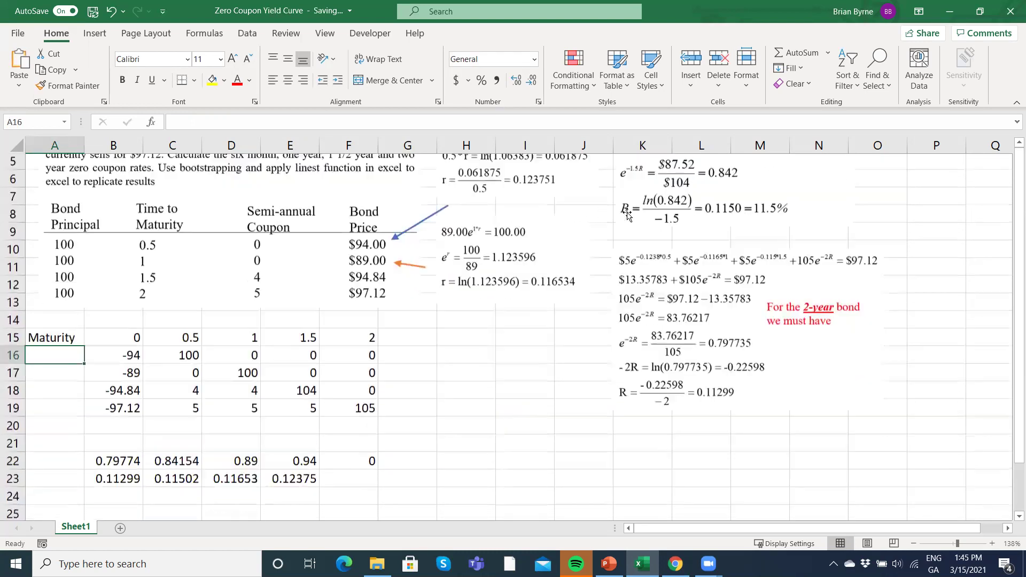
{"action": "scroll", "coordinate": [235, 406], "scroll_direction": "up", "scroll_amount": 1}
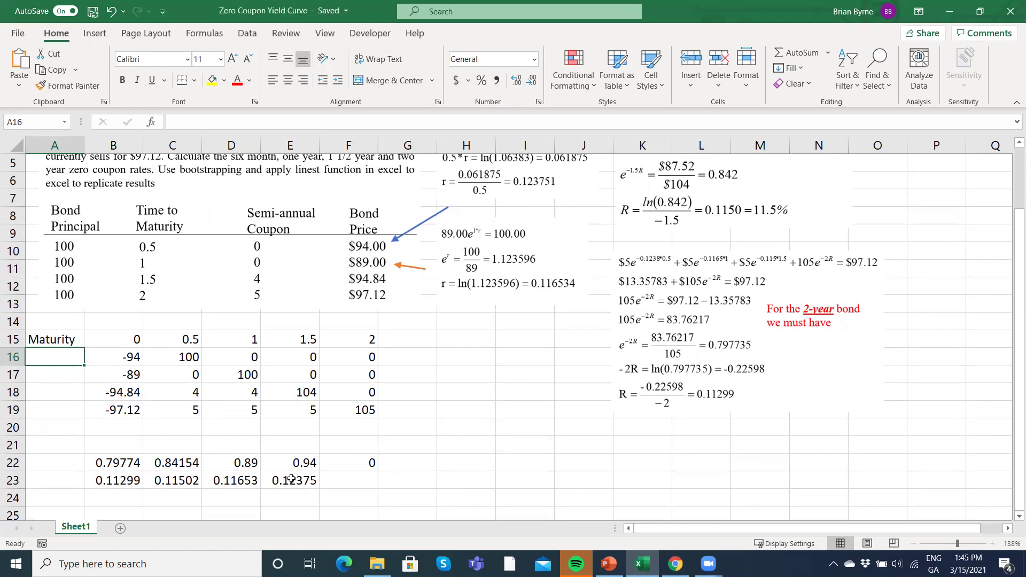
{"action": "scroll", "coordinate": [712, 338], "scroll_direction": "up", "scroll_amount": 2}
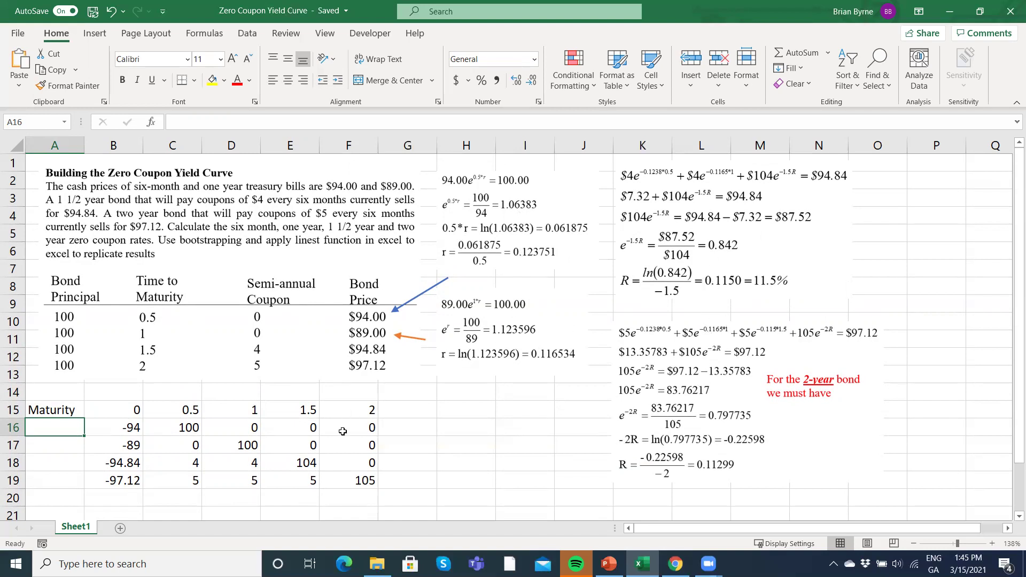
{"action": "scroll", "coordinate": [343, 431], "scroll_direction": "down", "scroll_amount": 2}
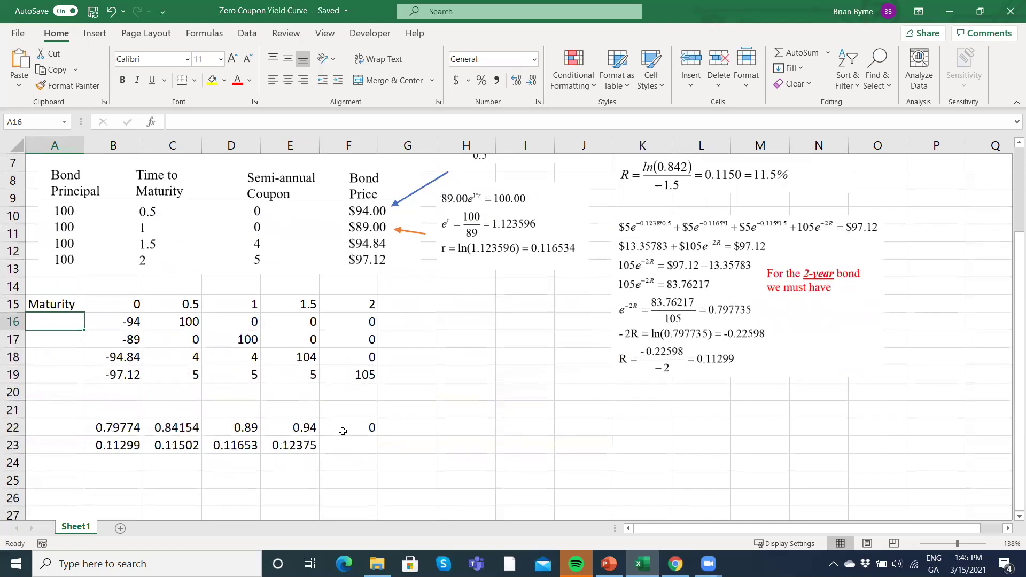